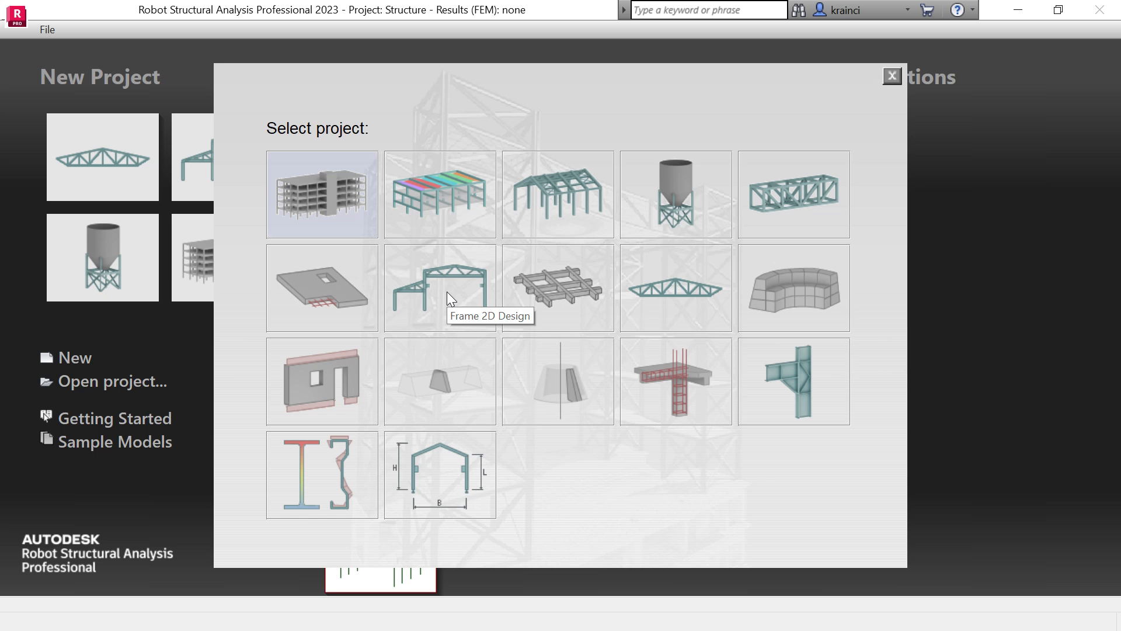
Step: Create a new Frame 2D Design project
click(447, 292)
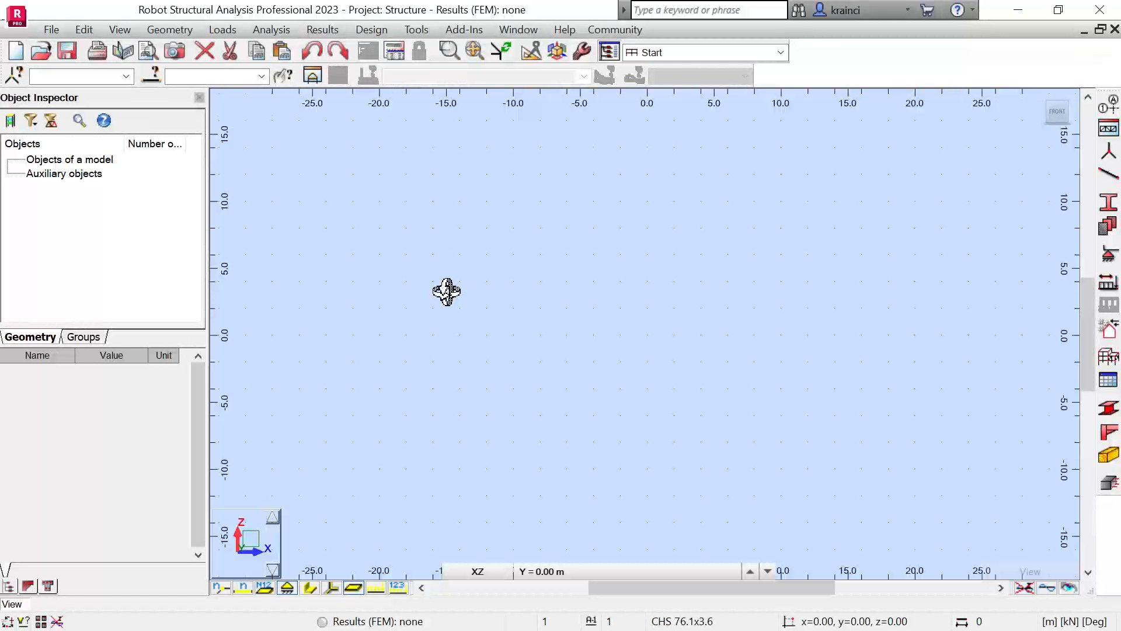
click(781, 52)
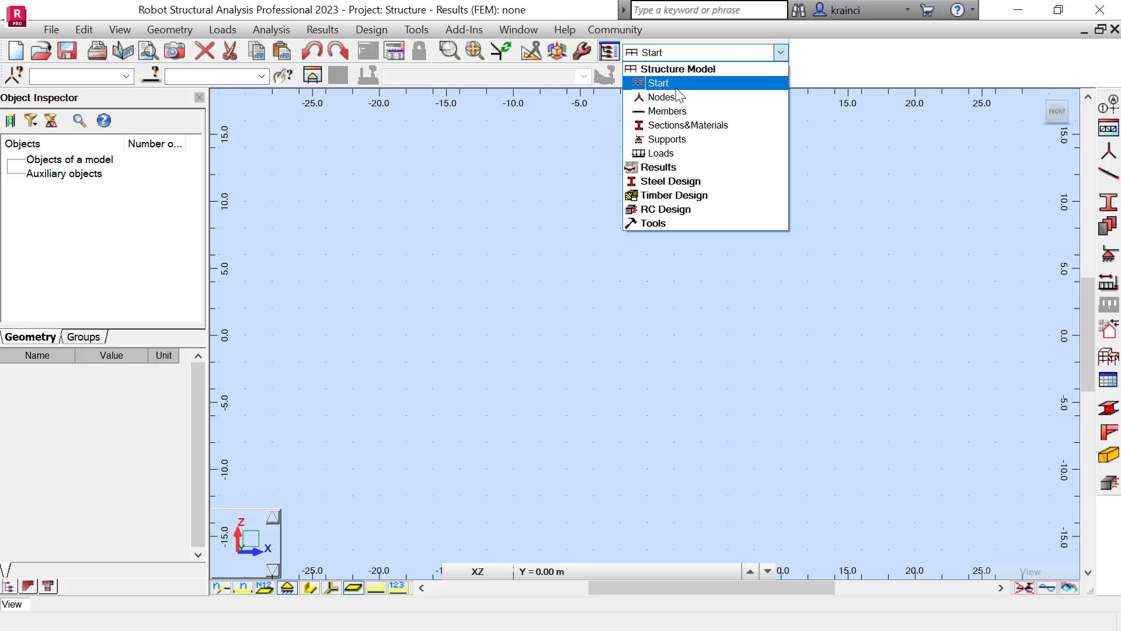
click(1115, 106)
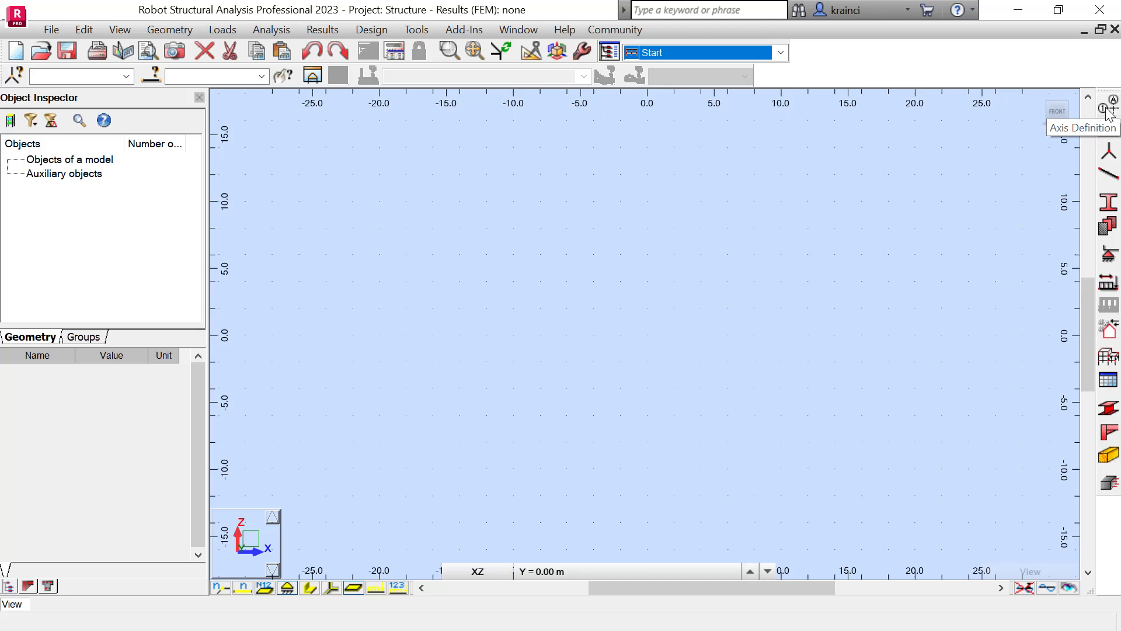
Step: Define Cartesian structural axes in the X direction at positions 0 and 6 m
click(1109, 109)
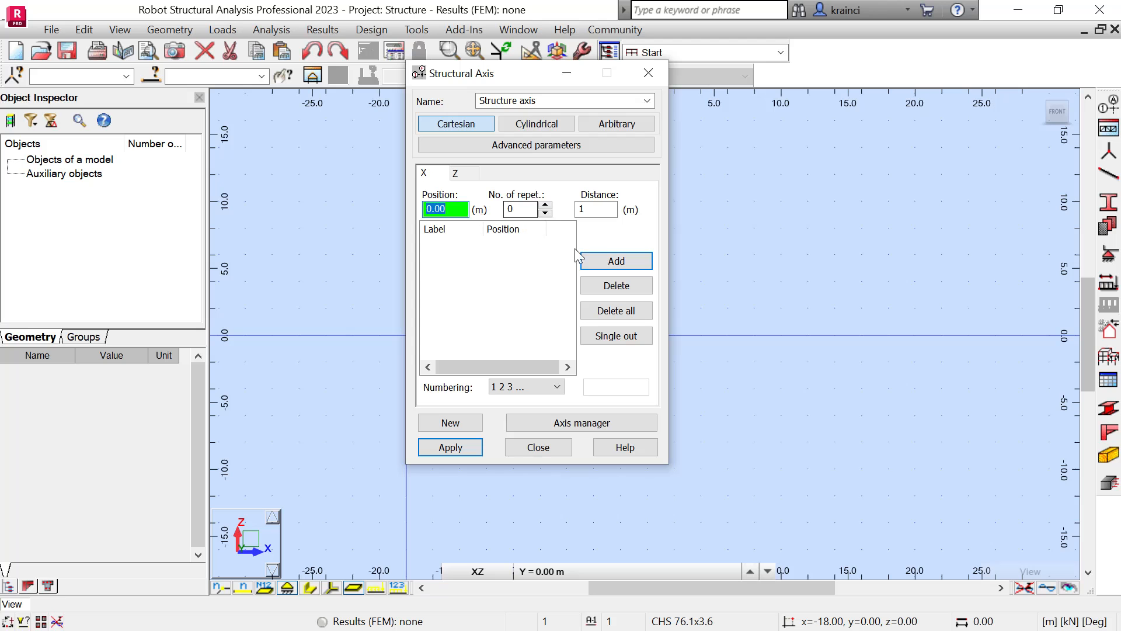
click(619, 262)
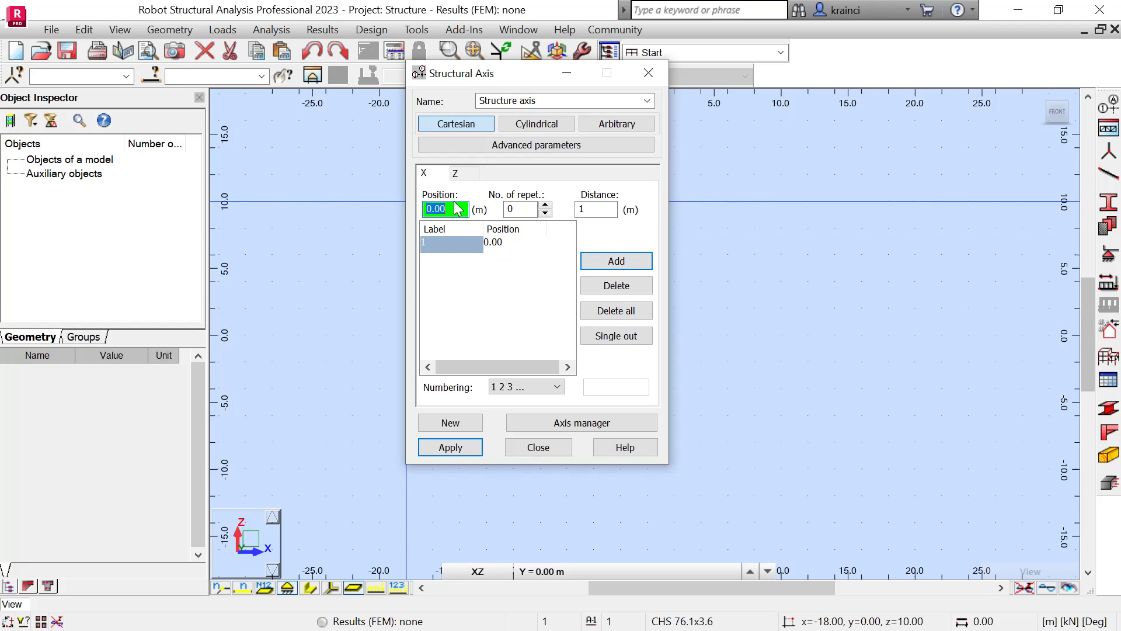
text(6)
click(610, 259)
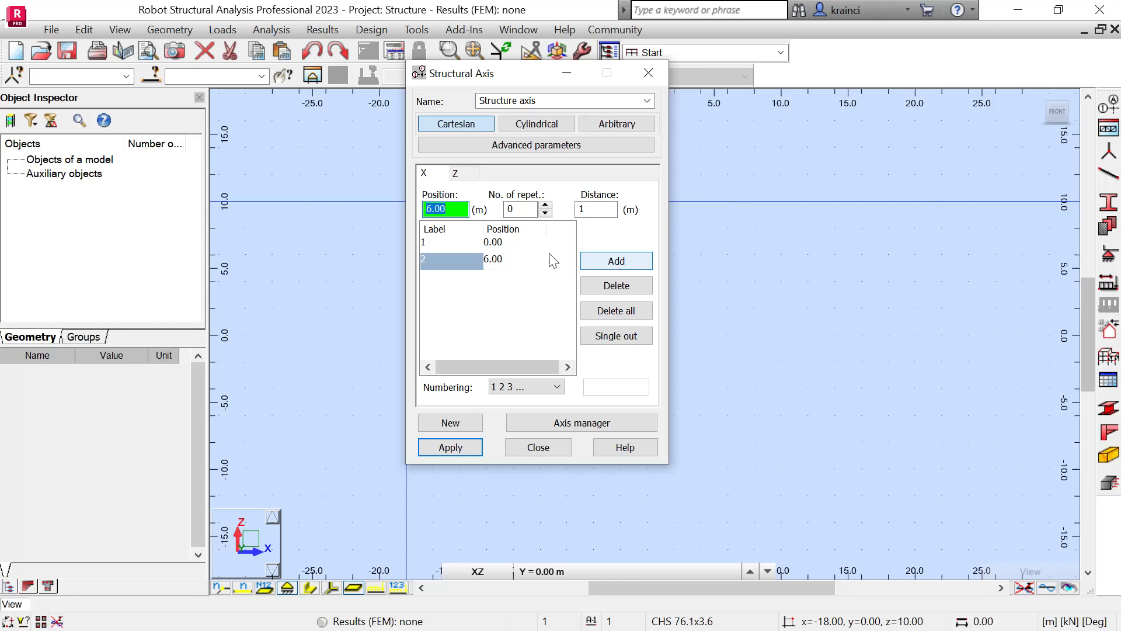
Step: Add structural axes in the Z direction at 0, 2 and 4 m and apply the axis grid to the model
click(466, 173)
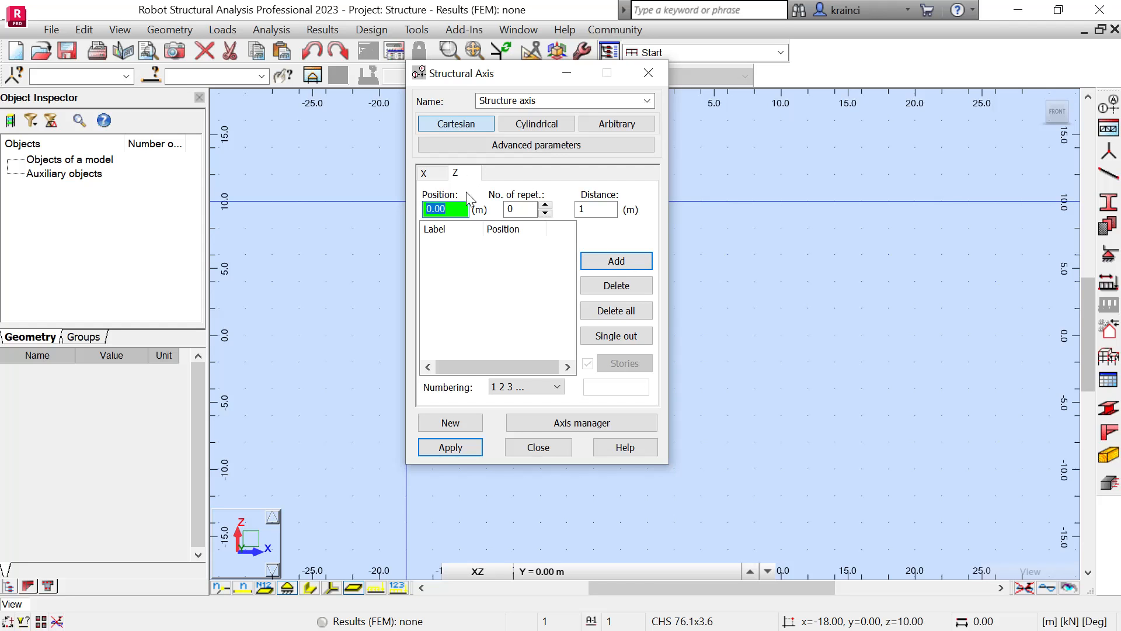
click(618, 262)
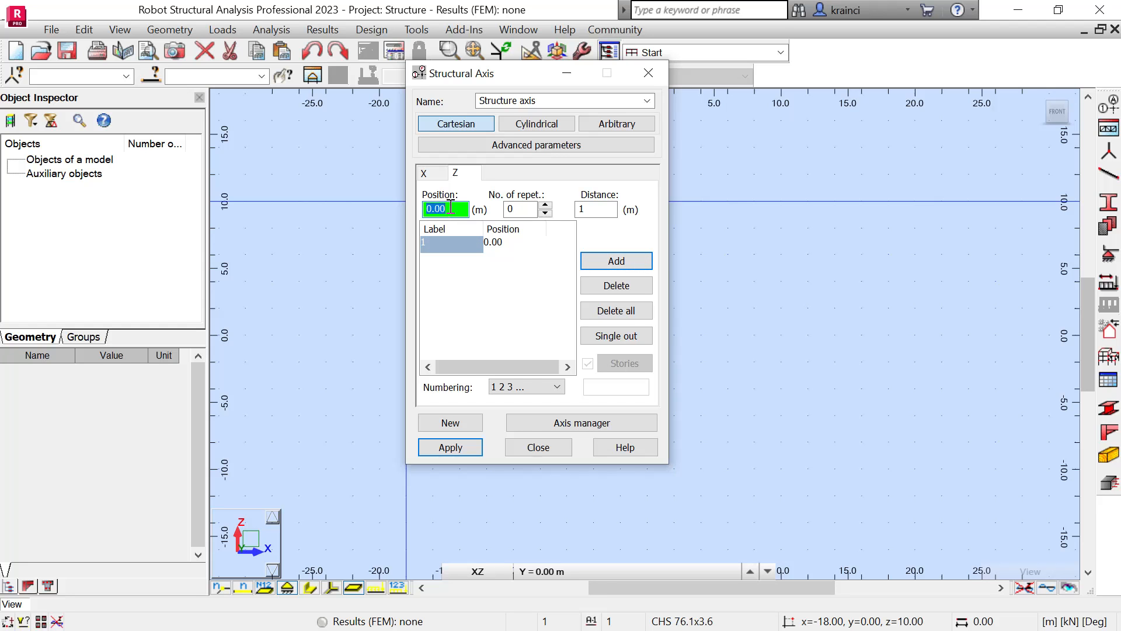
text(2)
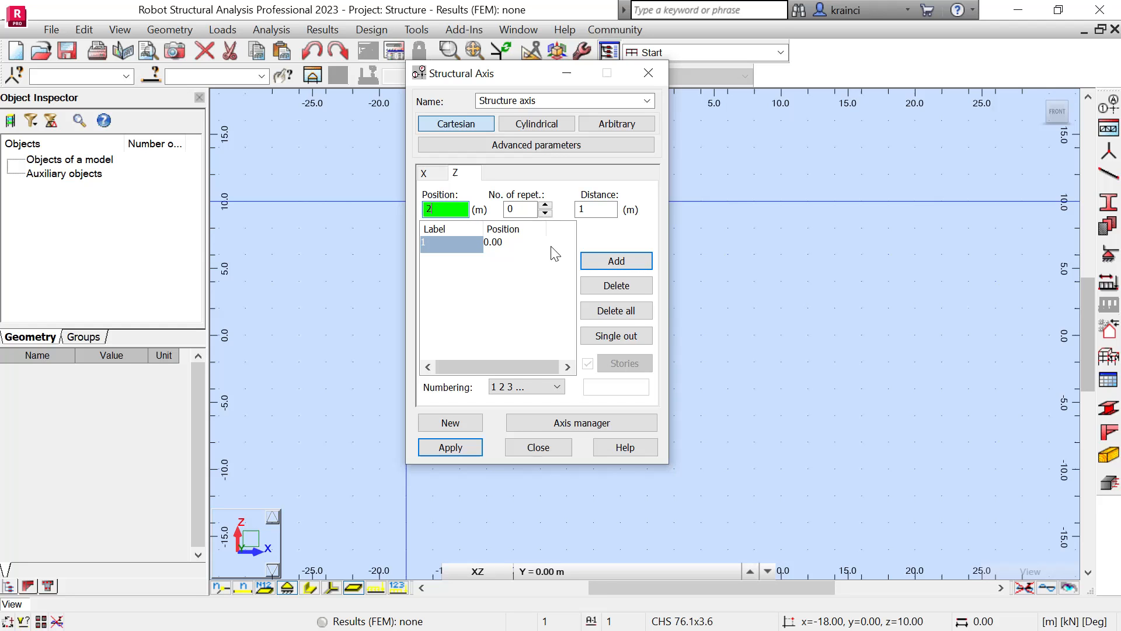
click(617, 261)
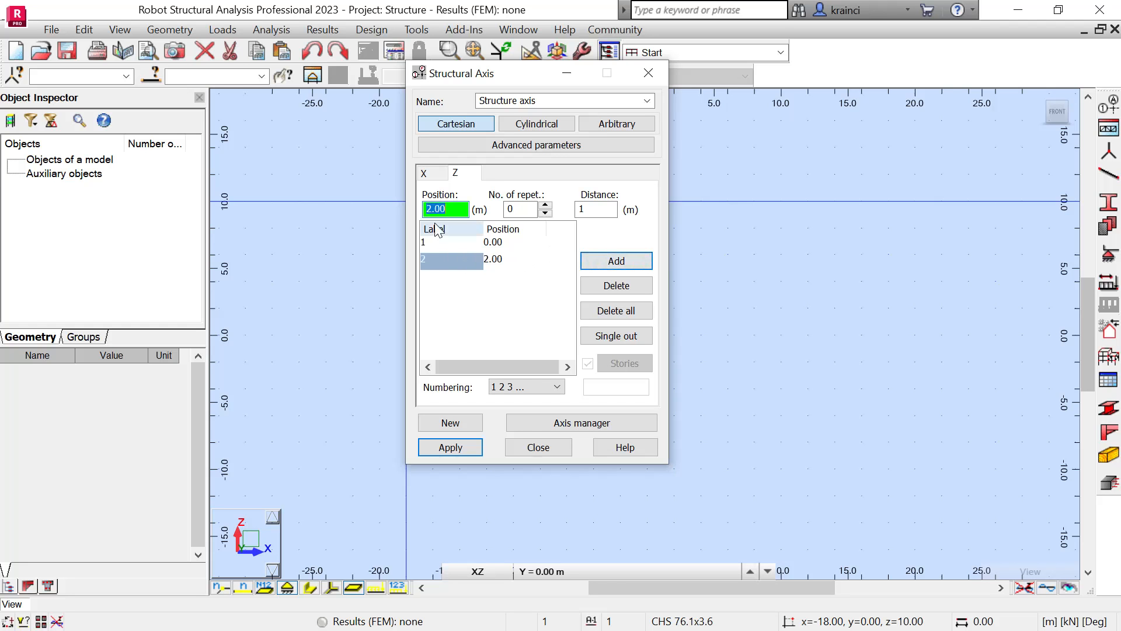
text(4)
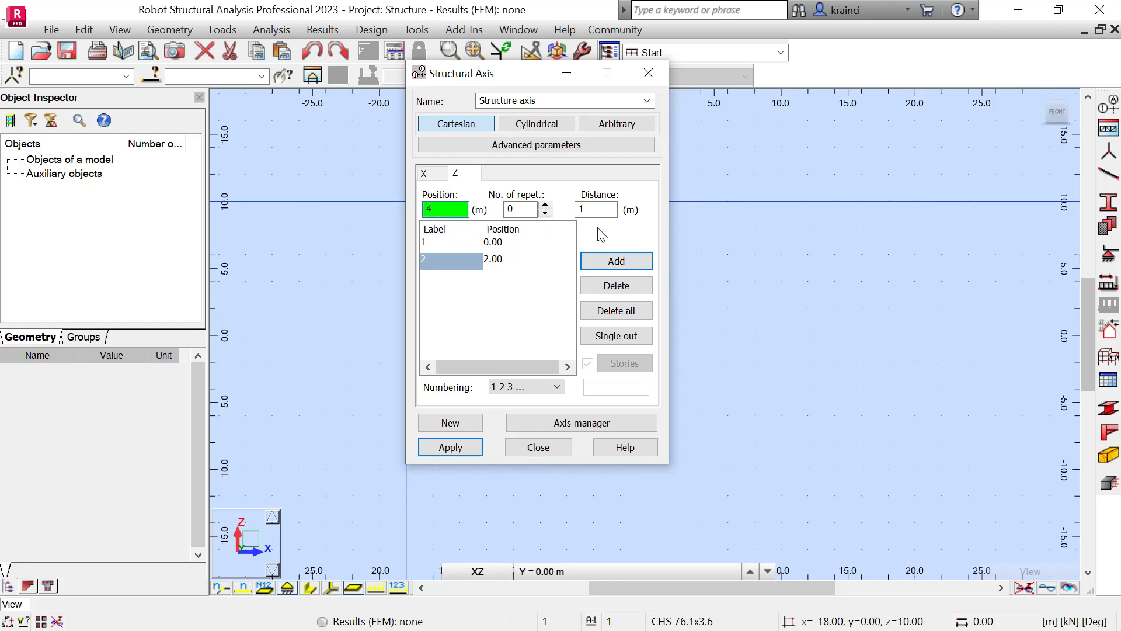
click(617, 261)
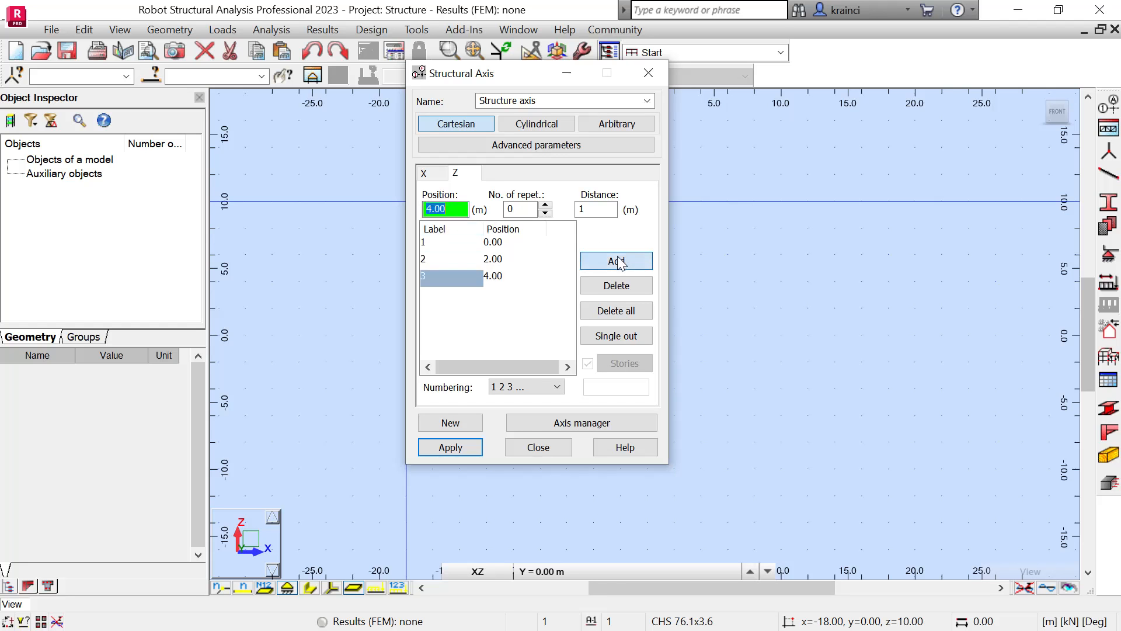
click(450, 447)
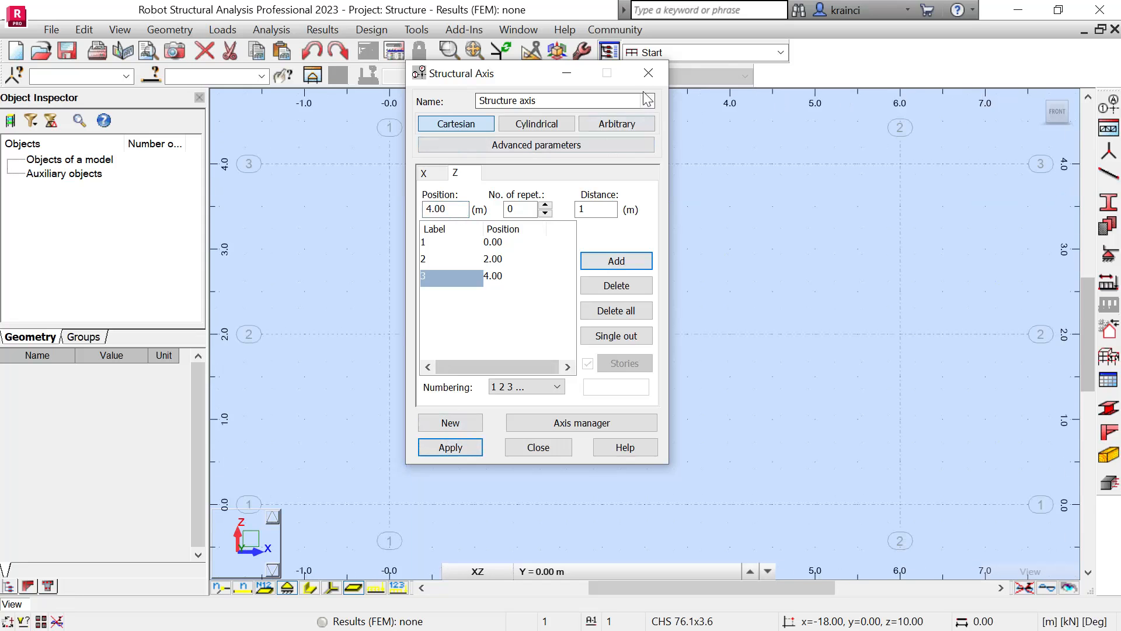
click(648, 73)
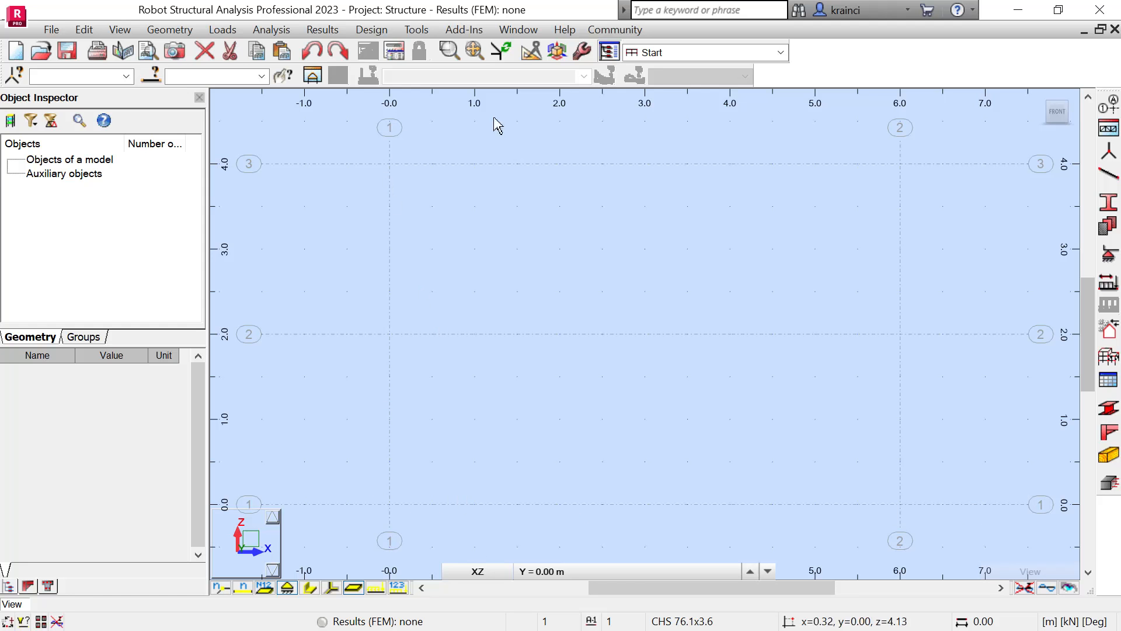
Step: Change the numbering of the Z-direction structural axes to A B C and apply it
click(1108, 108)
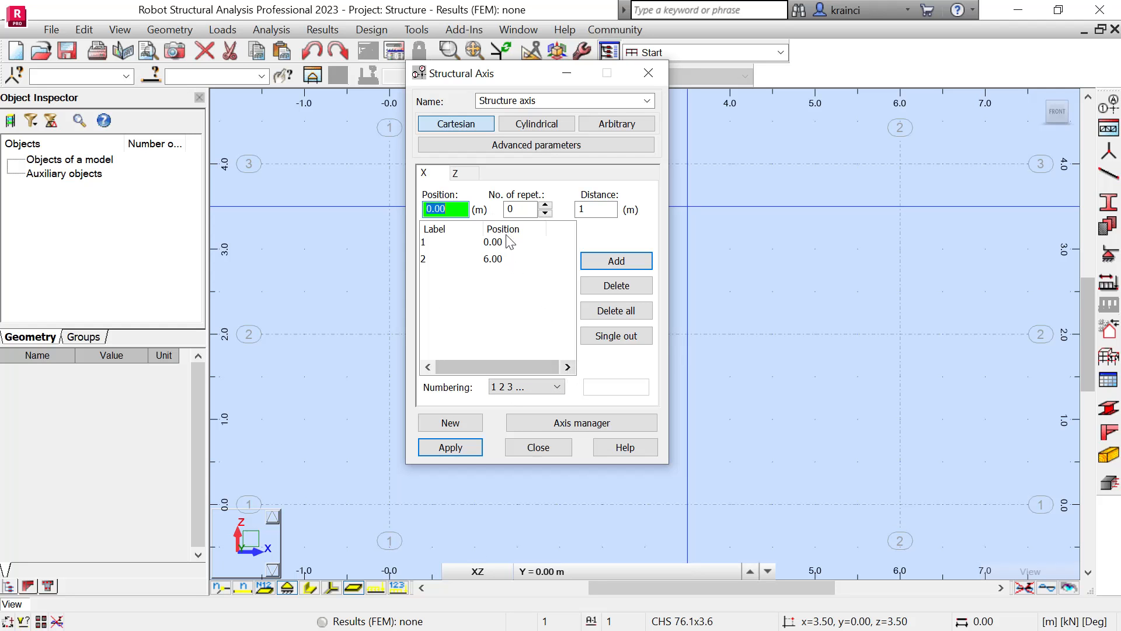
click(459, 175)
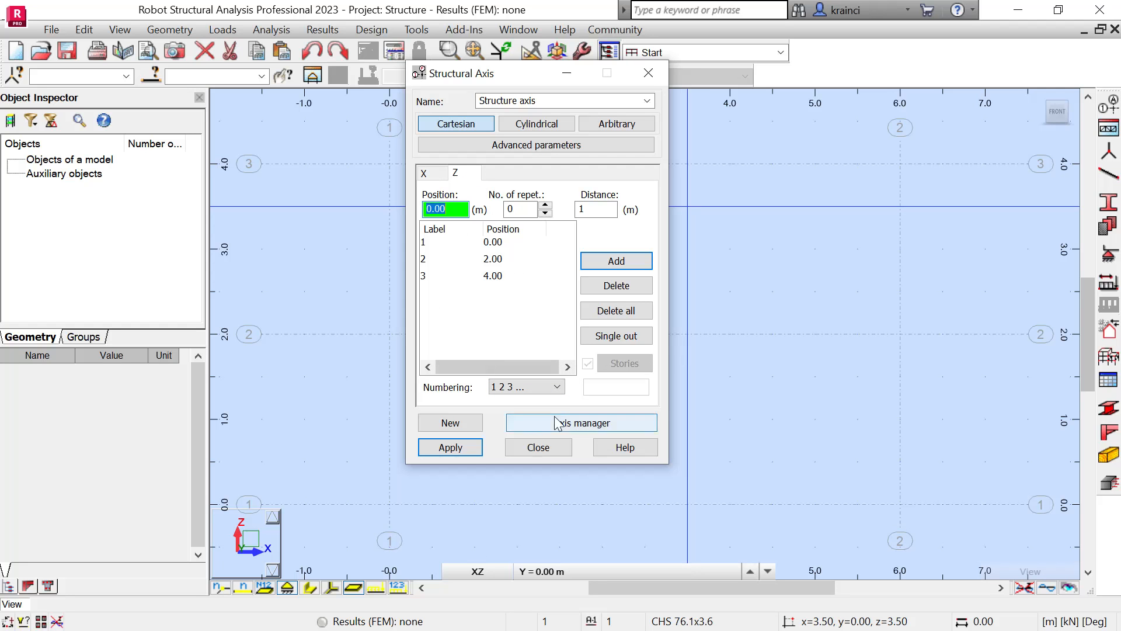
click(557, 386)
click(508, 412)
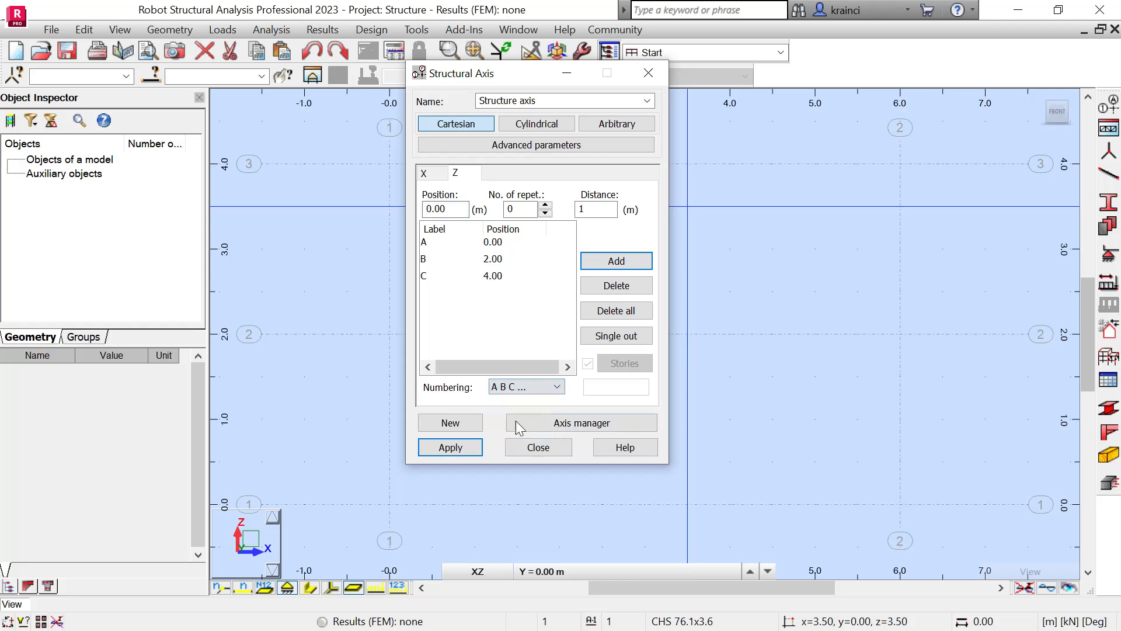
click(451, 447)
click(539, 447)
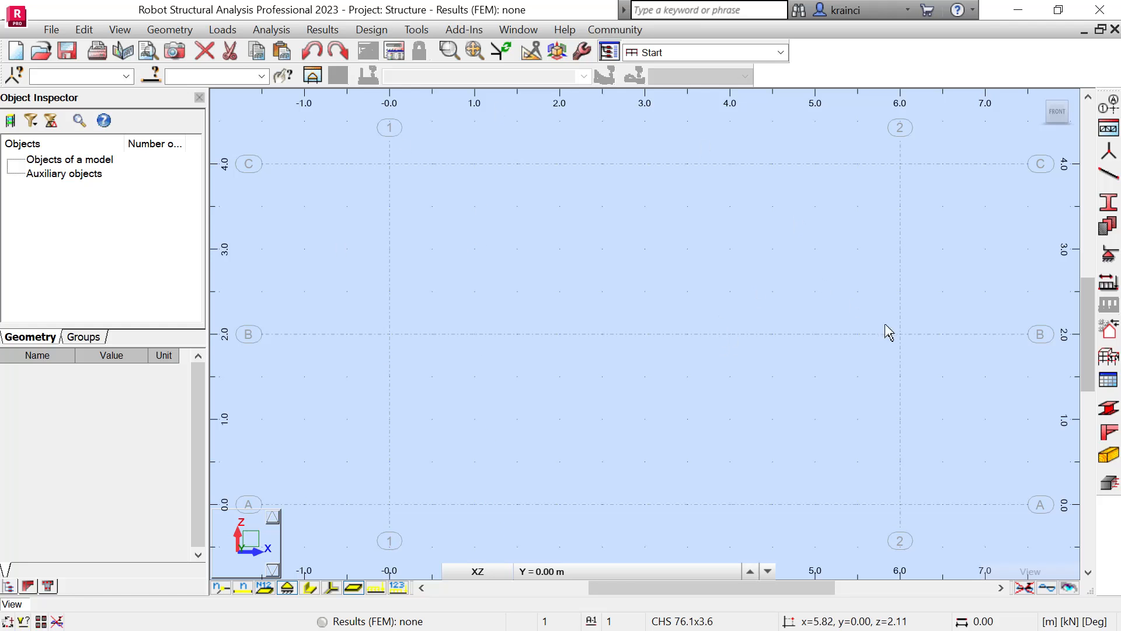
Step: In the Sections & Materials layout, define the steel section UKB 406x178x54 from the Corus database, overwriting the existing section of that name
click(781, 53)
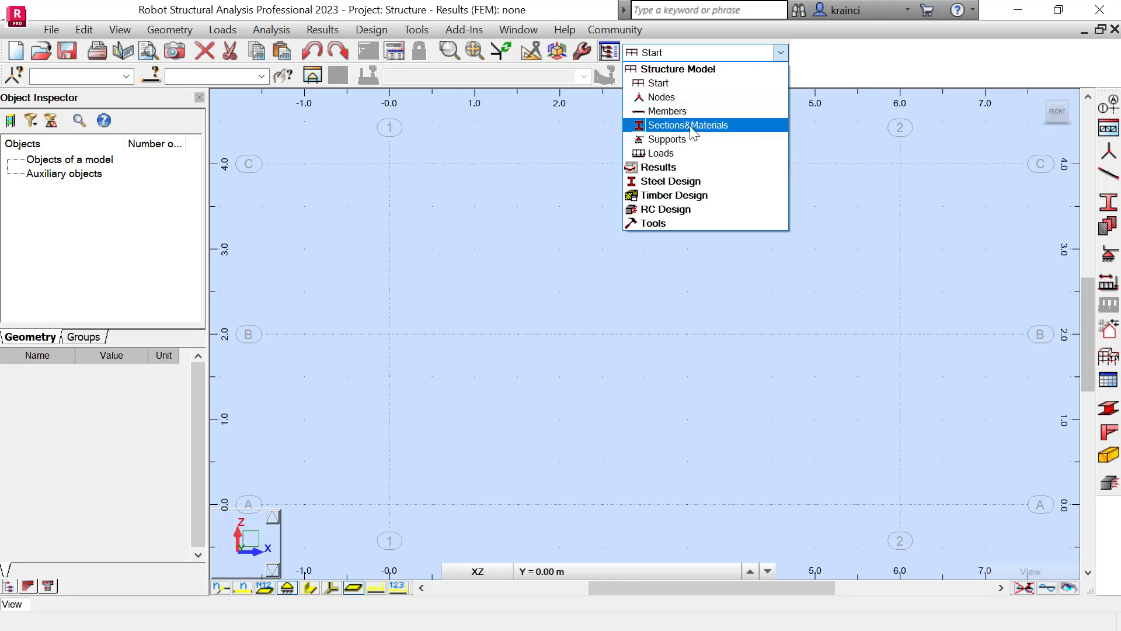
click(714, 124)
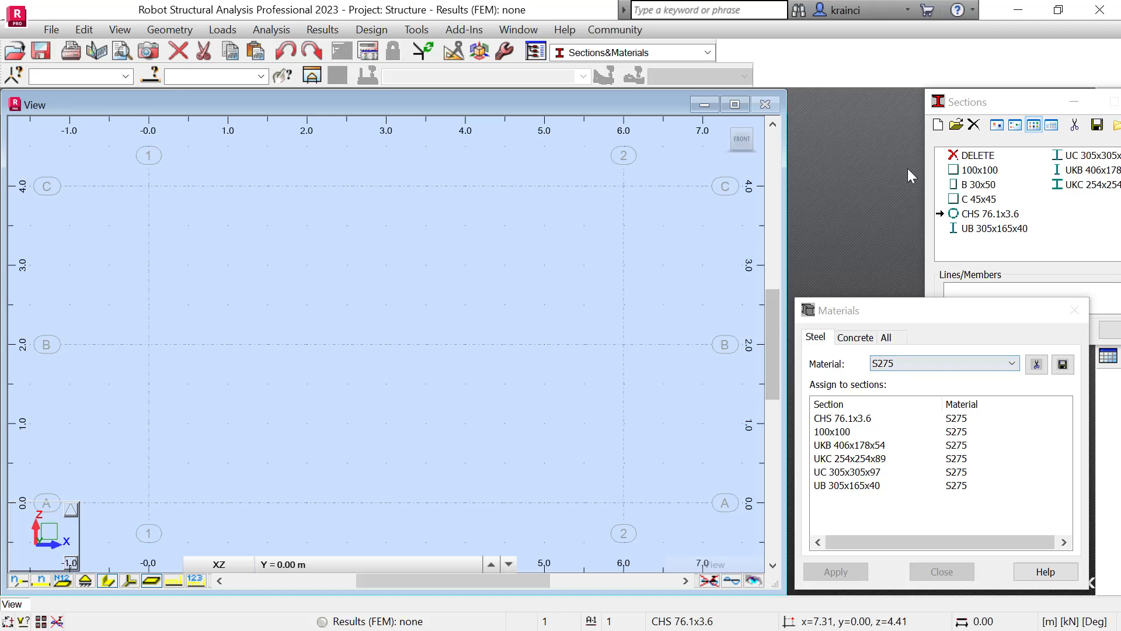
click(938, 126)
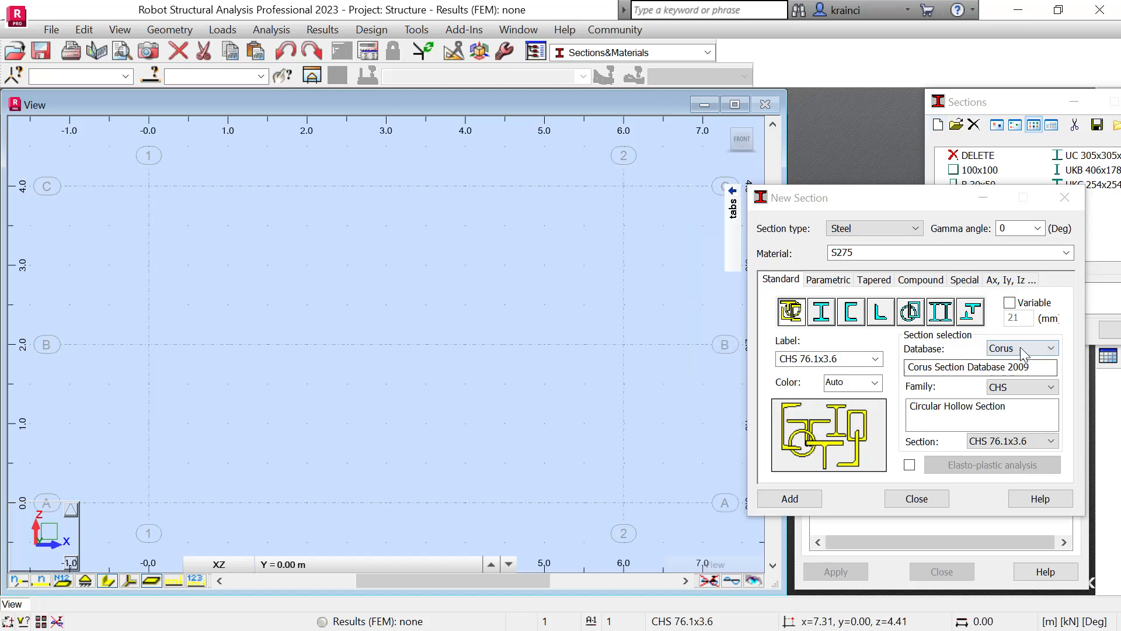
click(1010, 388)
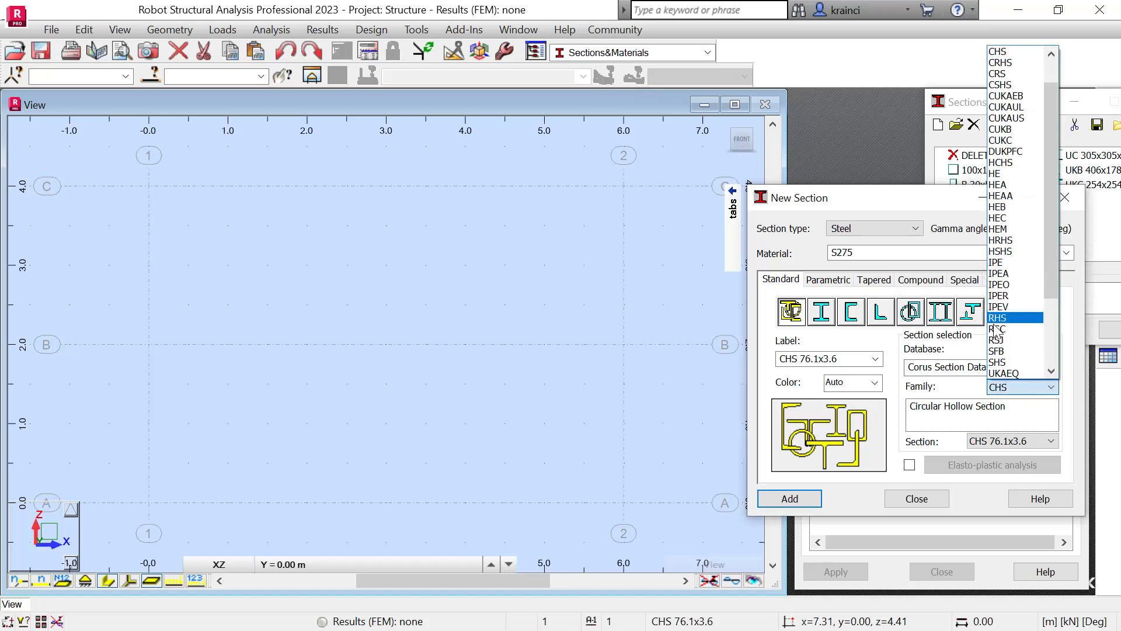
scroll(998, 337, down, 2)
scroll(998, 338, down, 1)
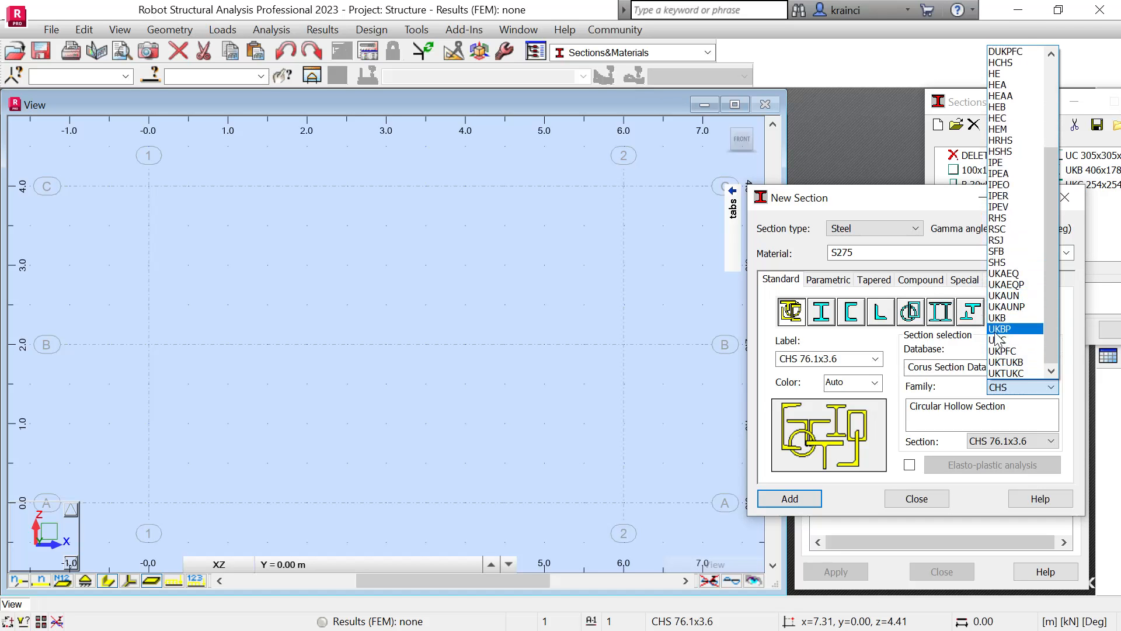
click(999, 330)
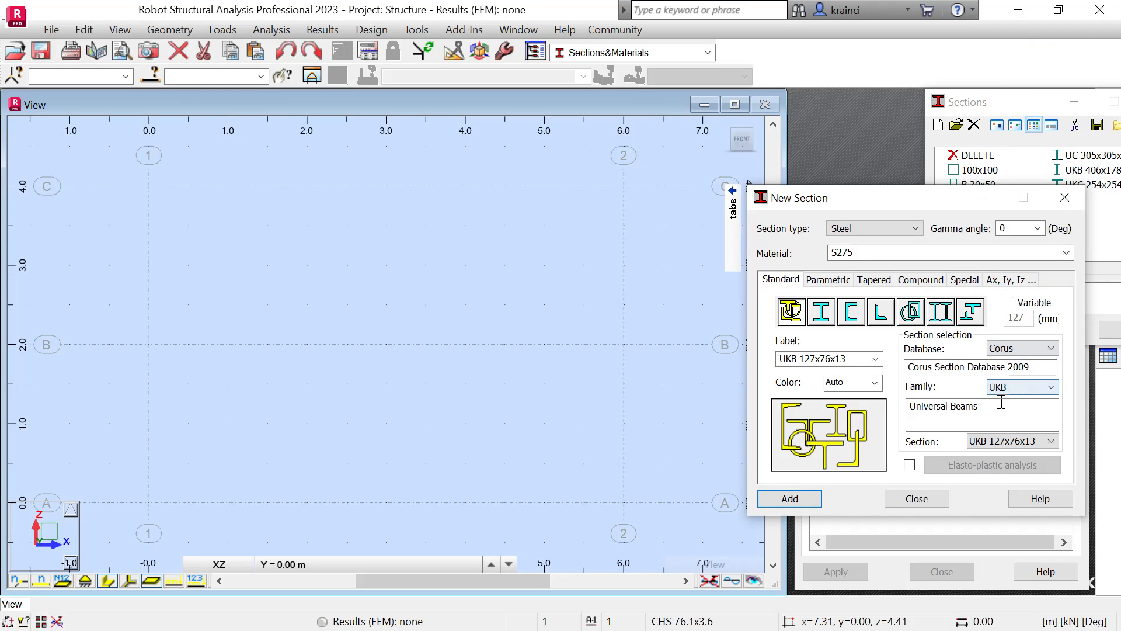
click(996, 442)
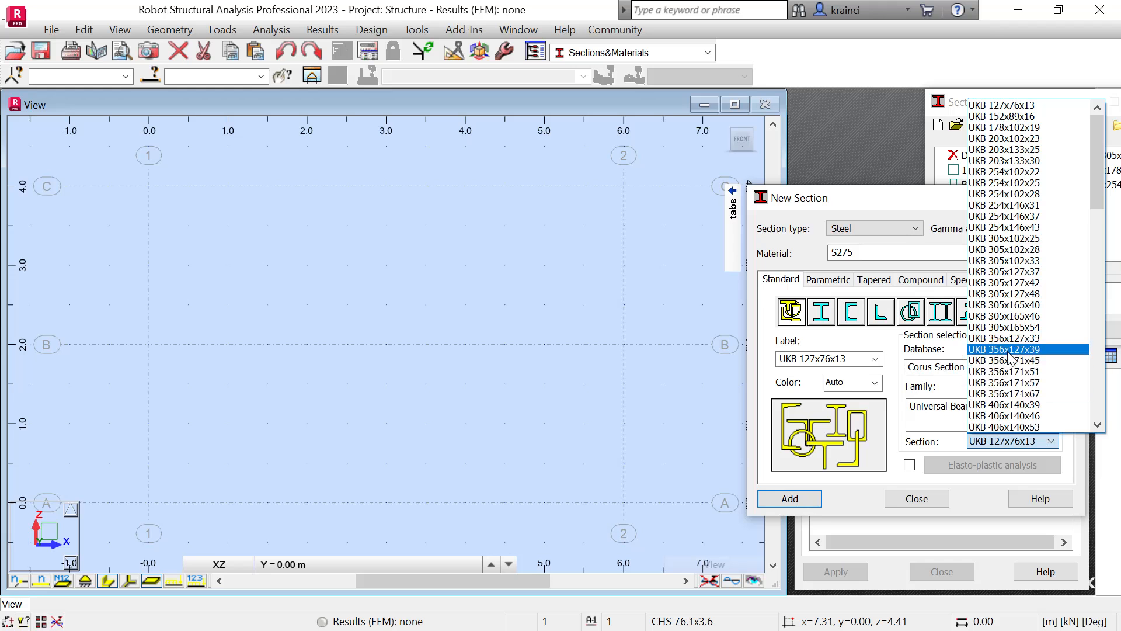
scroll(1009, 358, down, 2)
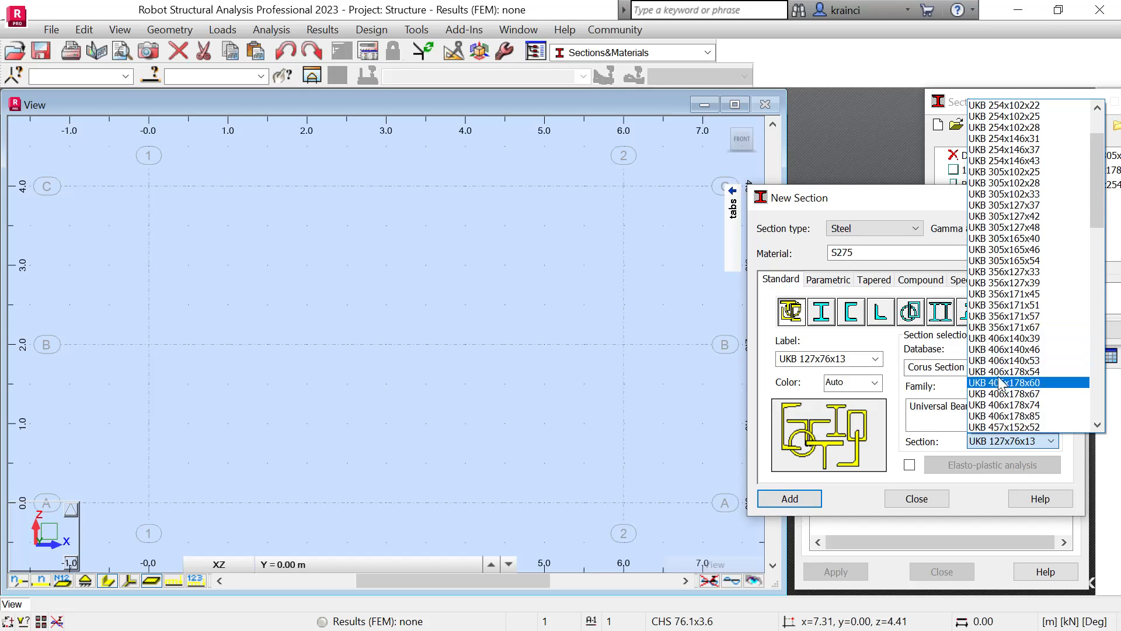
click(1002, 372)
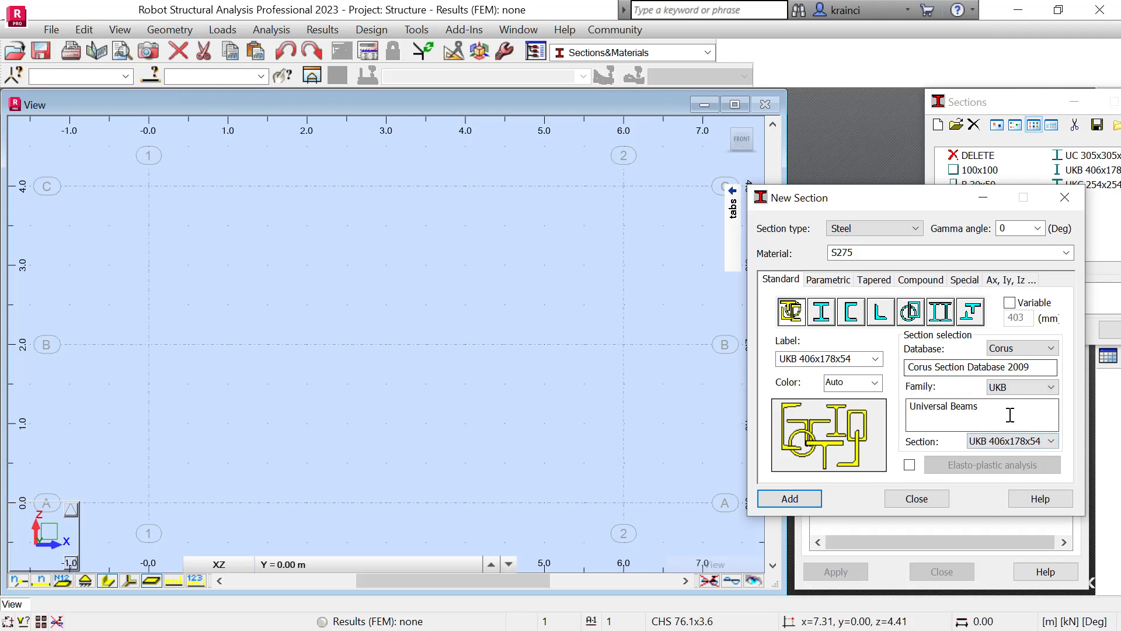
click(797, 499)
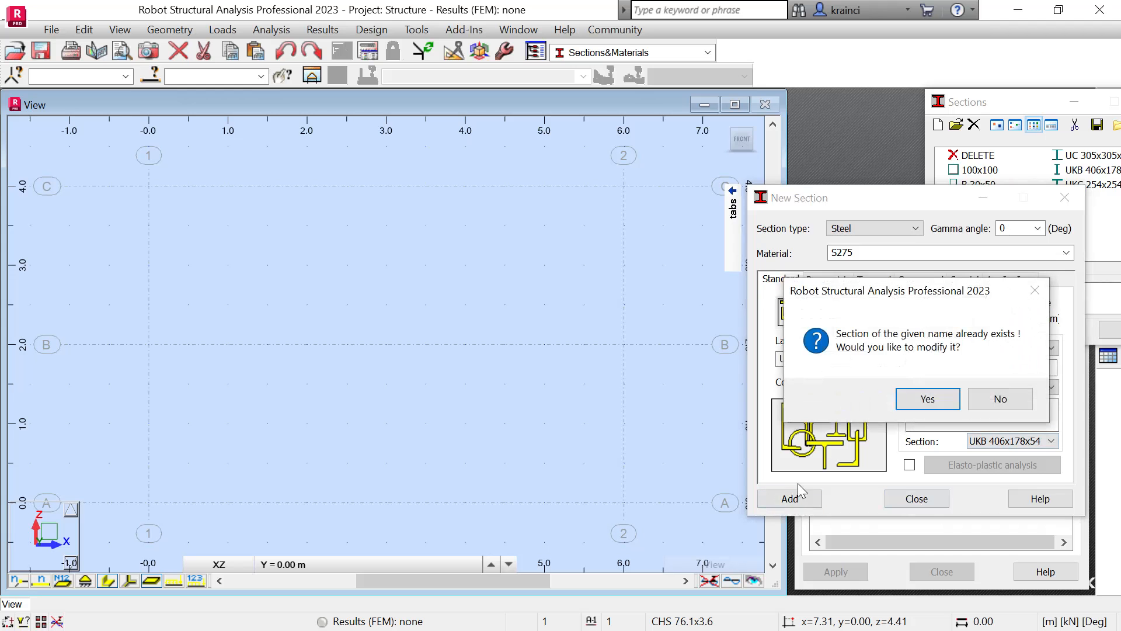
click(939, 402)
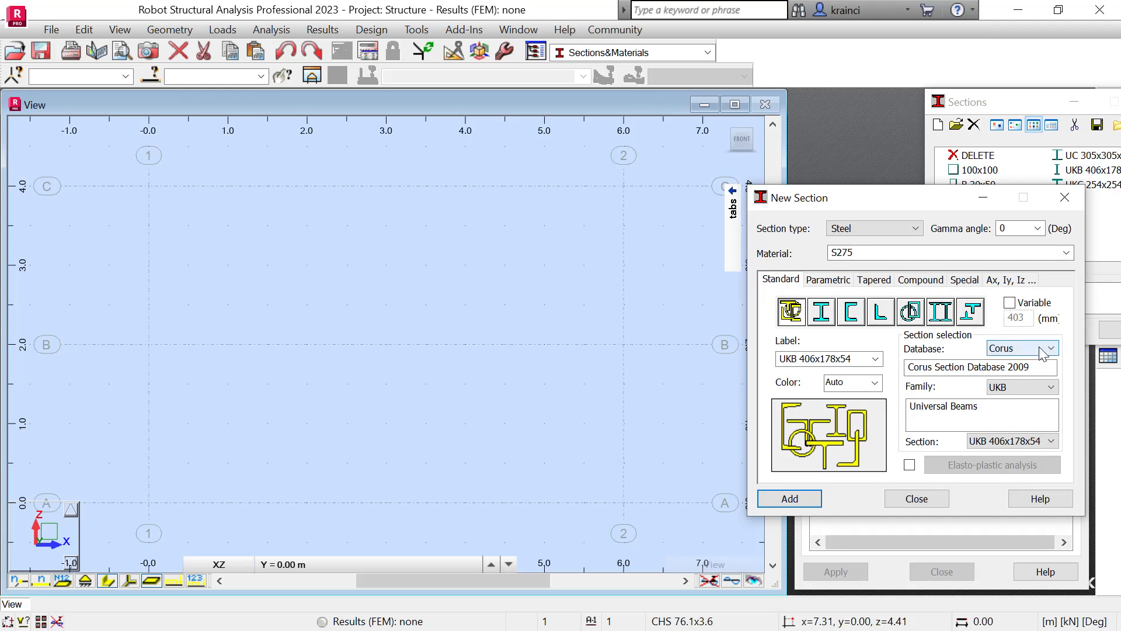
Step: Define the steel column section UKC 254x254x89 from the UKC family, overwriting the existing definition, and finish adding sections
click(1019, 387)
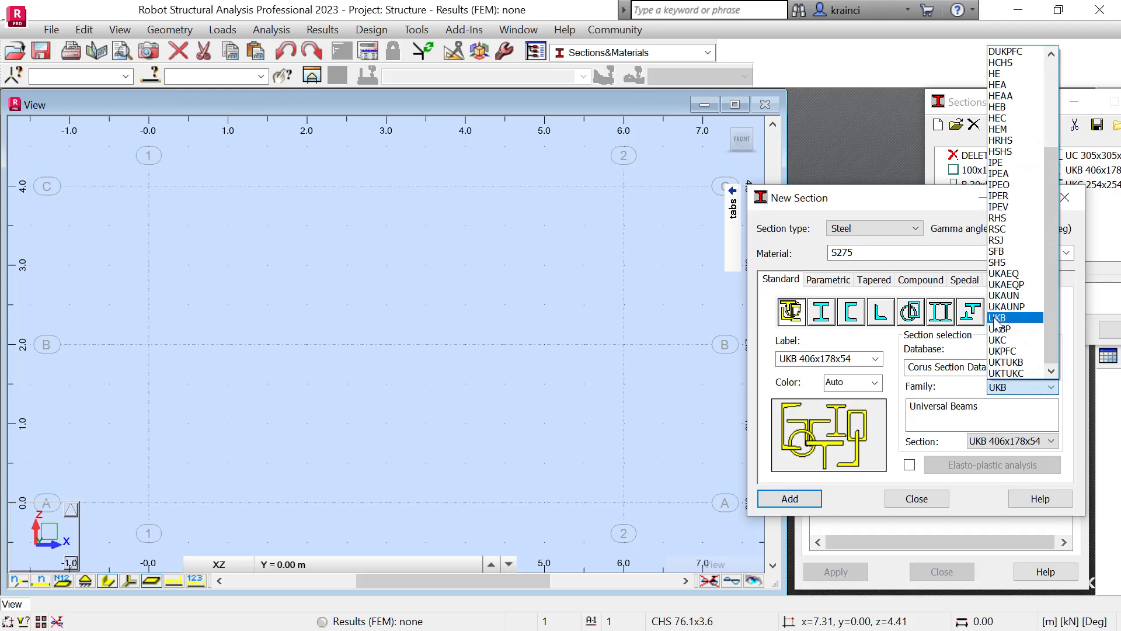
click(997, 340)
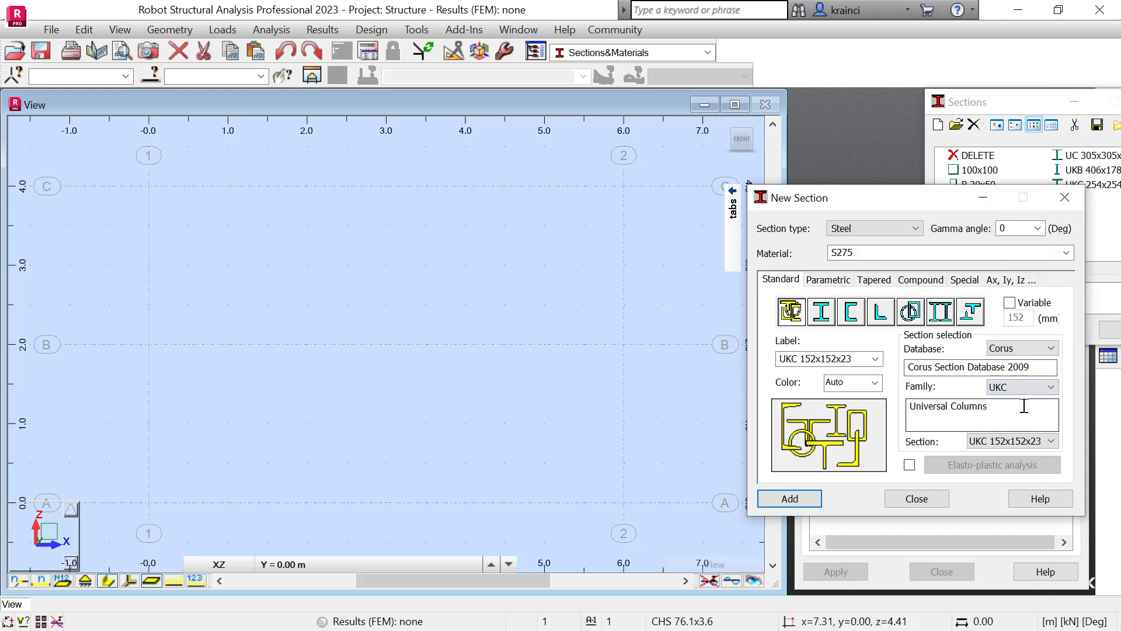
click(998, 441)
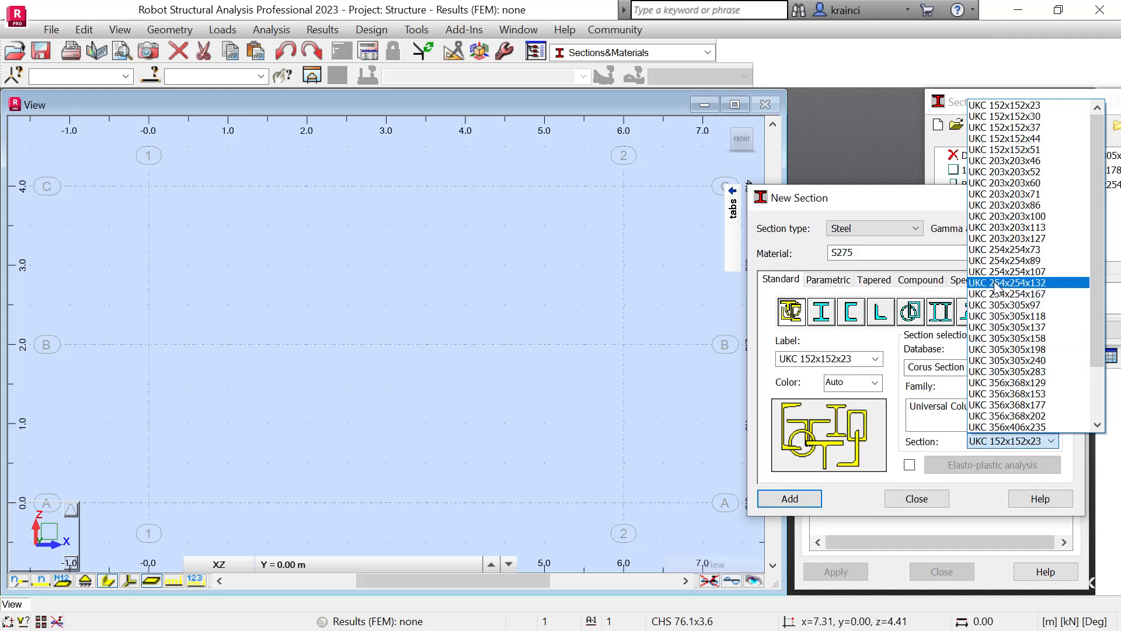
click(1000, 261)
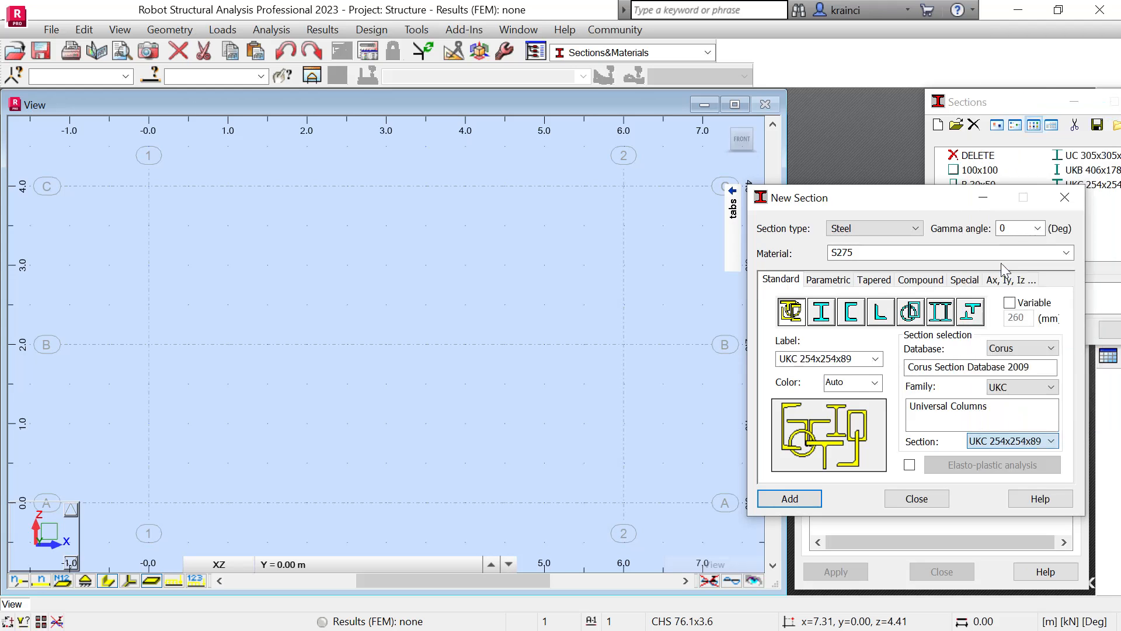
click(790, 499)
click(953, 404)
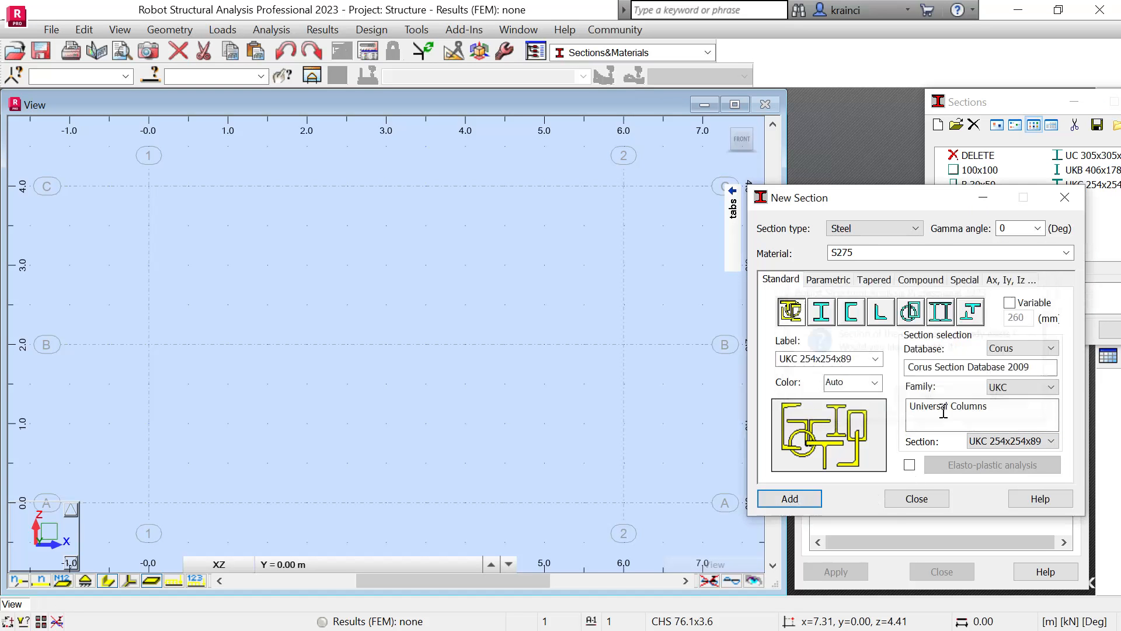
click(917, 498)
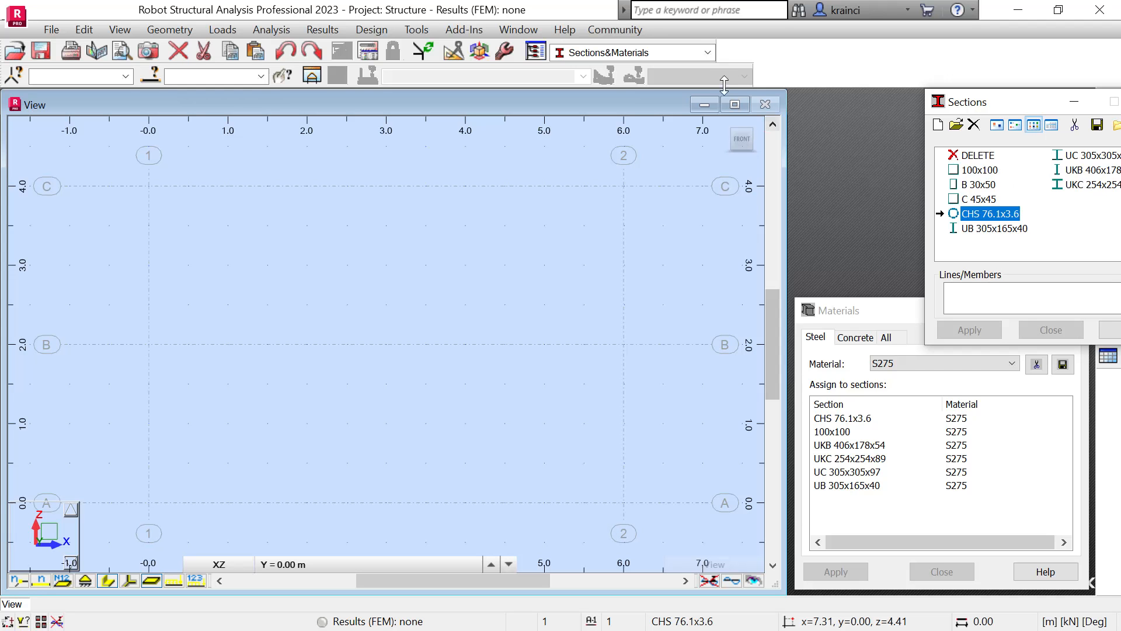
Step: In the Members layout, draw a Column-type member with section UKC 254x254x89 along axis 1 from (0, 0) to (0, 4) m
click(708, 53)
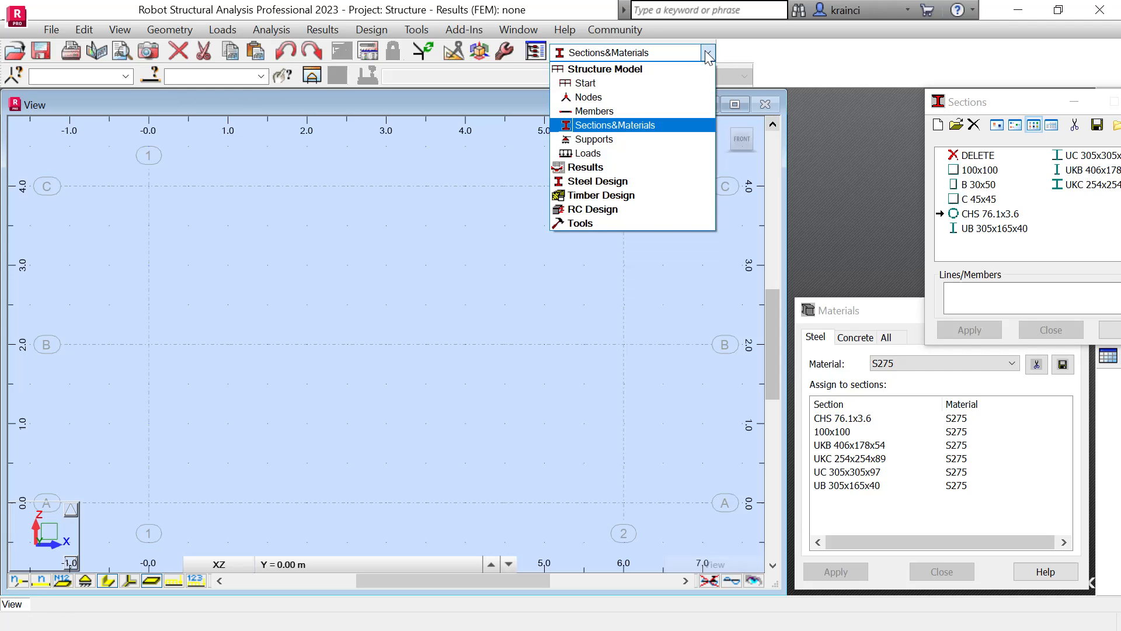
click(585, 112)
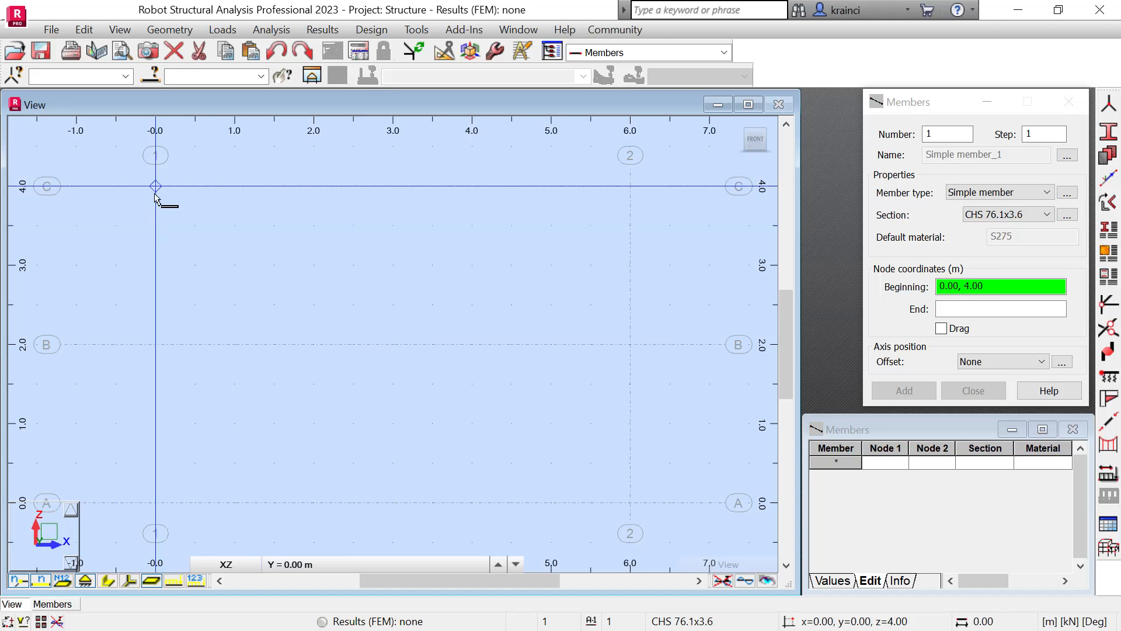
click(1008, 219)
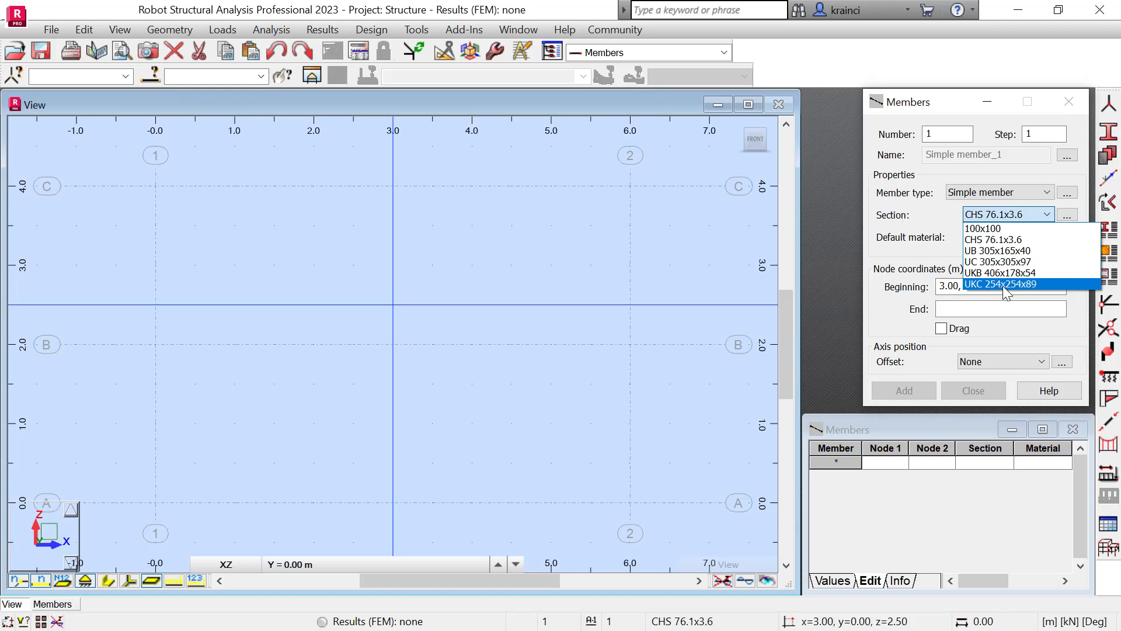
click(1003, 285)
click(954, 193)
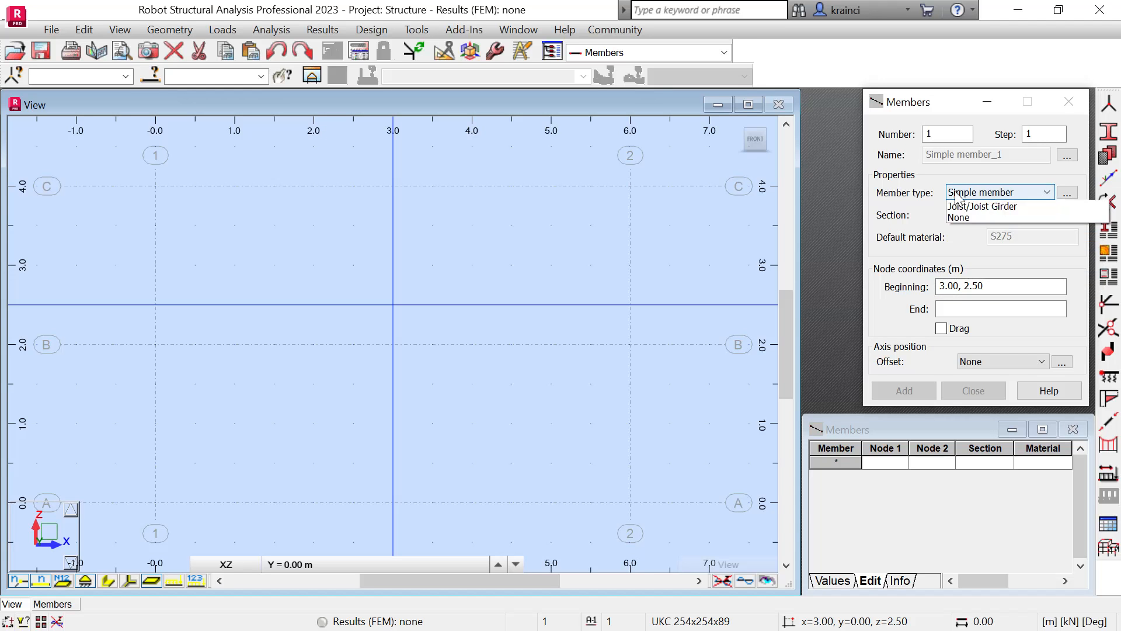
click(970, 250)
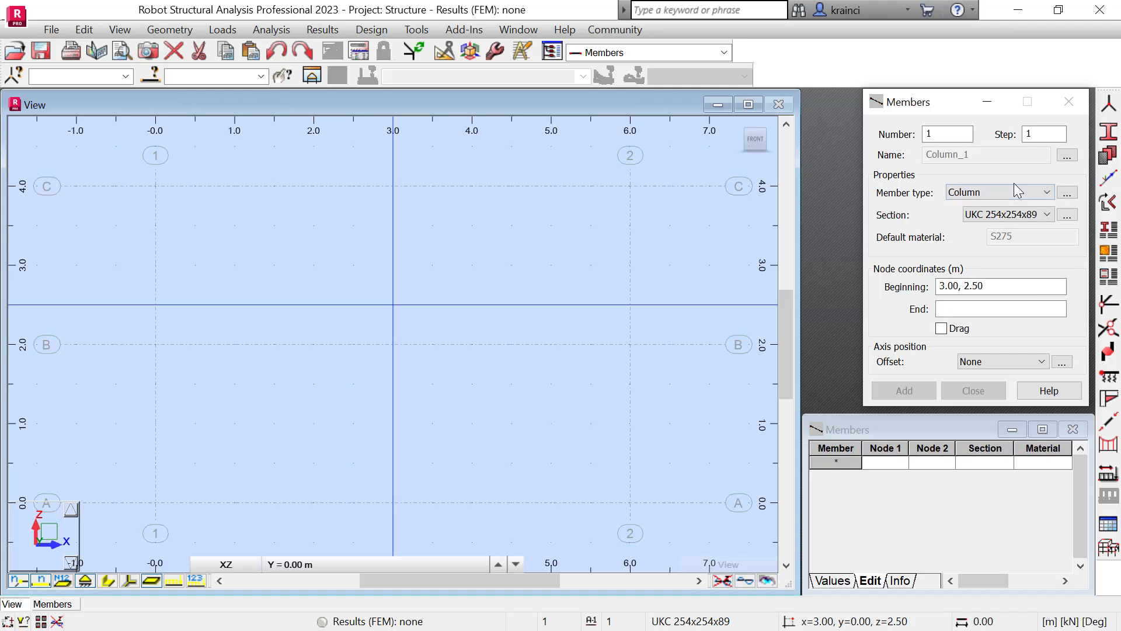
click(963, 286)
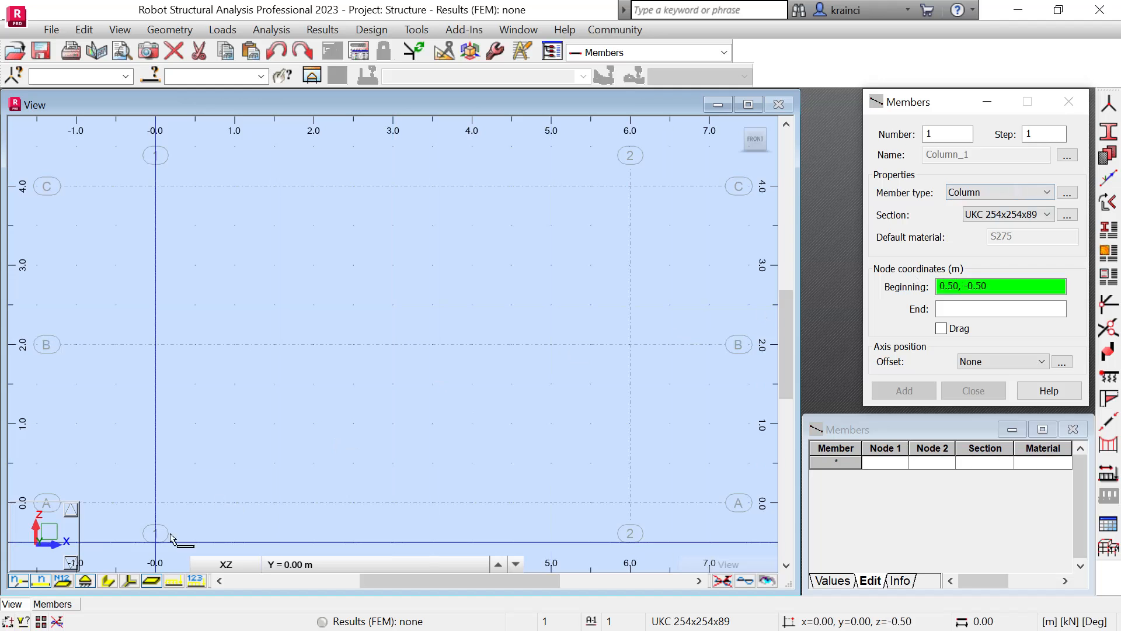
click(156, 504)
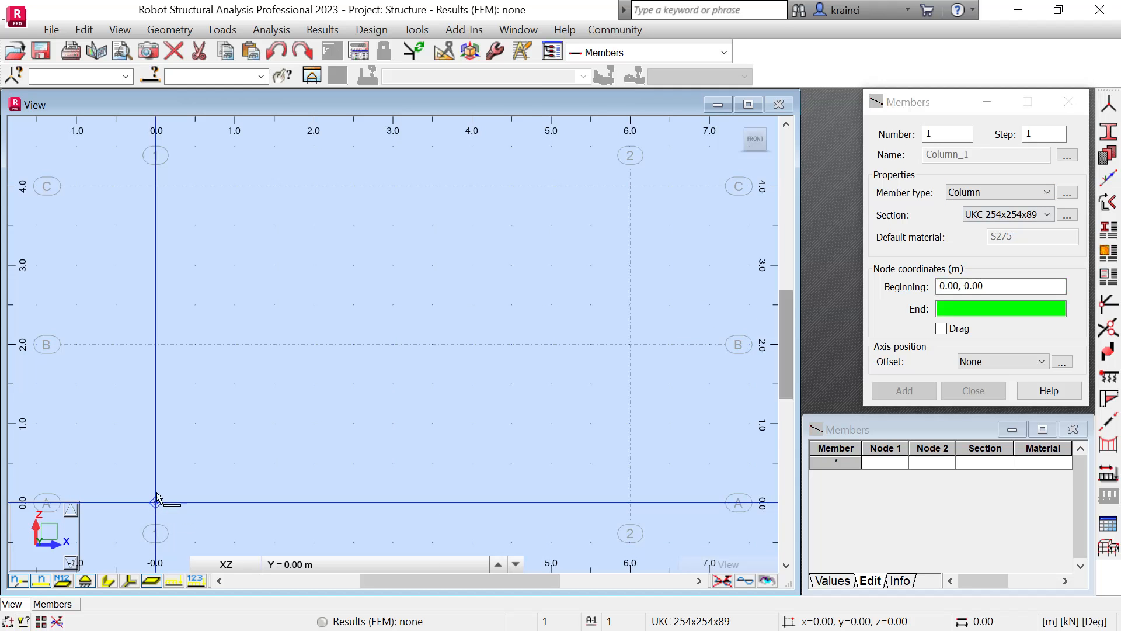
click(153, 193)
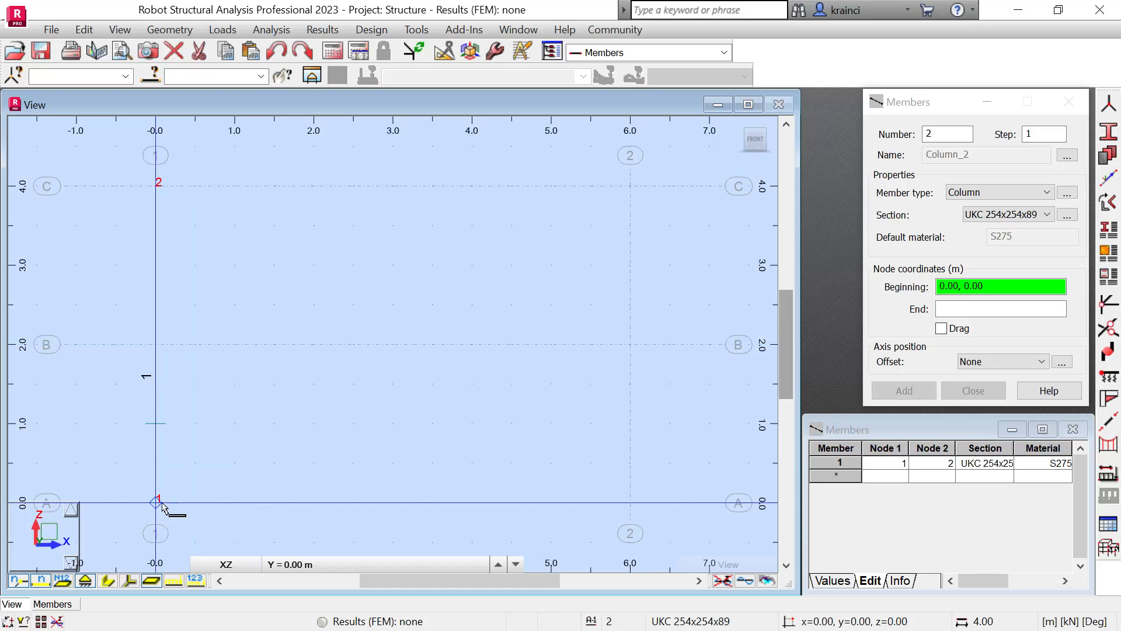
Step: Draw the column on axis 2 as two members, from (6, 0) to (6, 2) and from (6, 2) to (6, 4) m
click(630, 503)
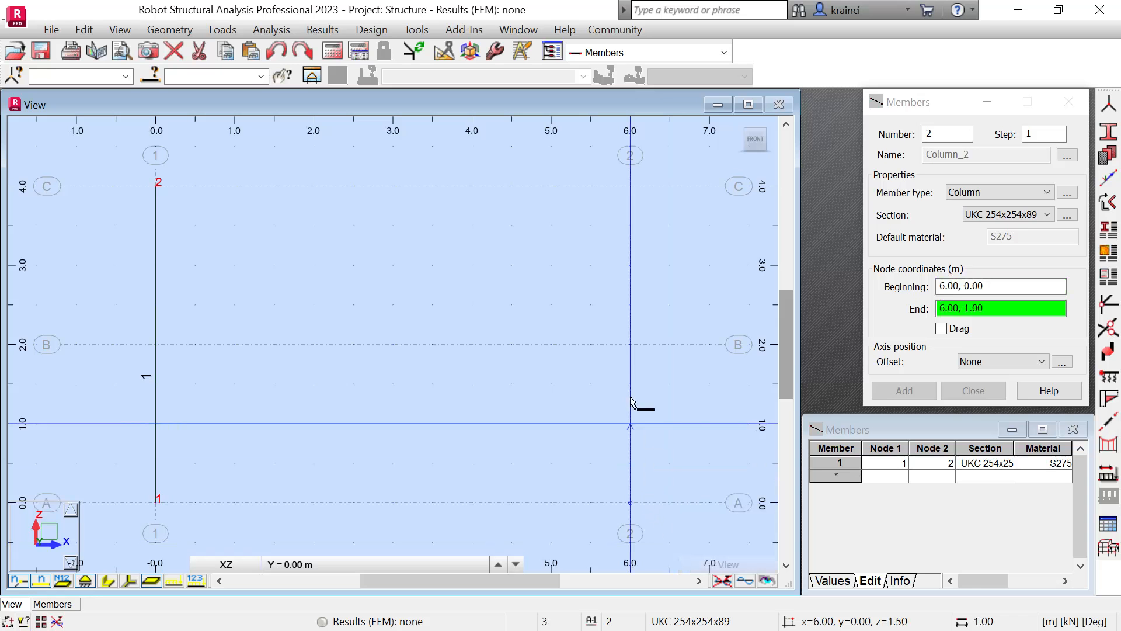
click(630, 345)
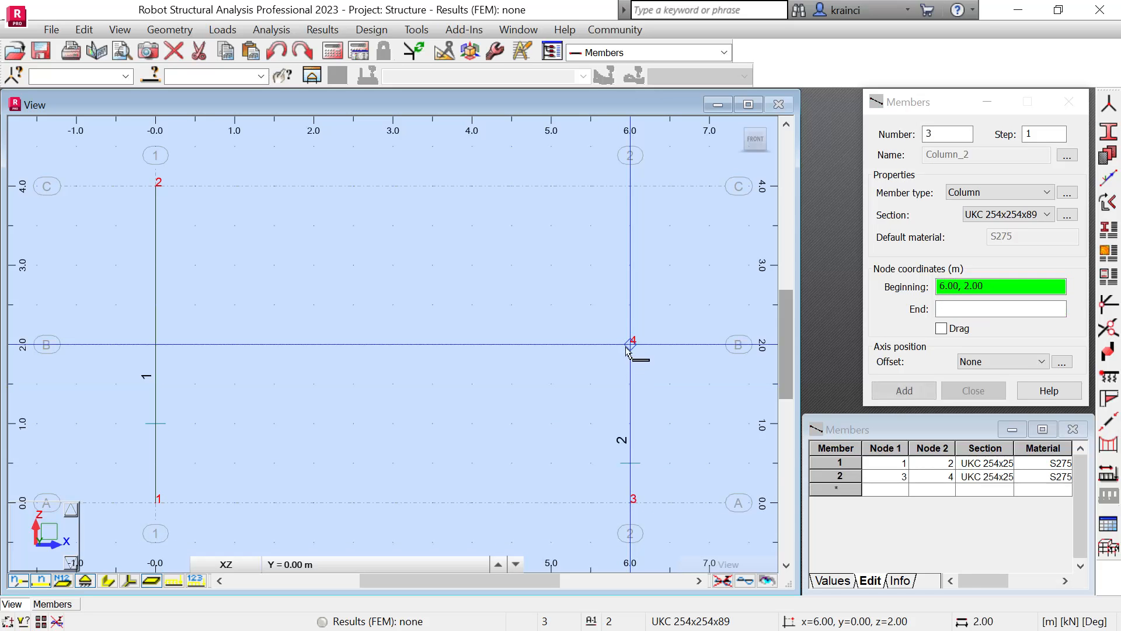
click(630, 199)
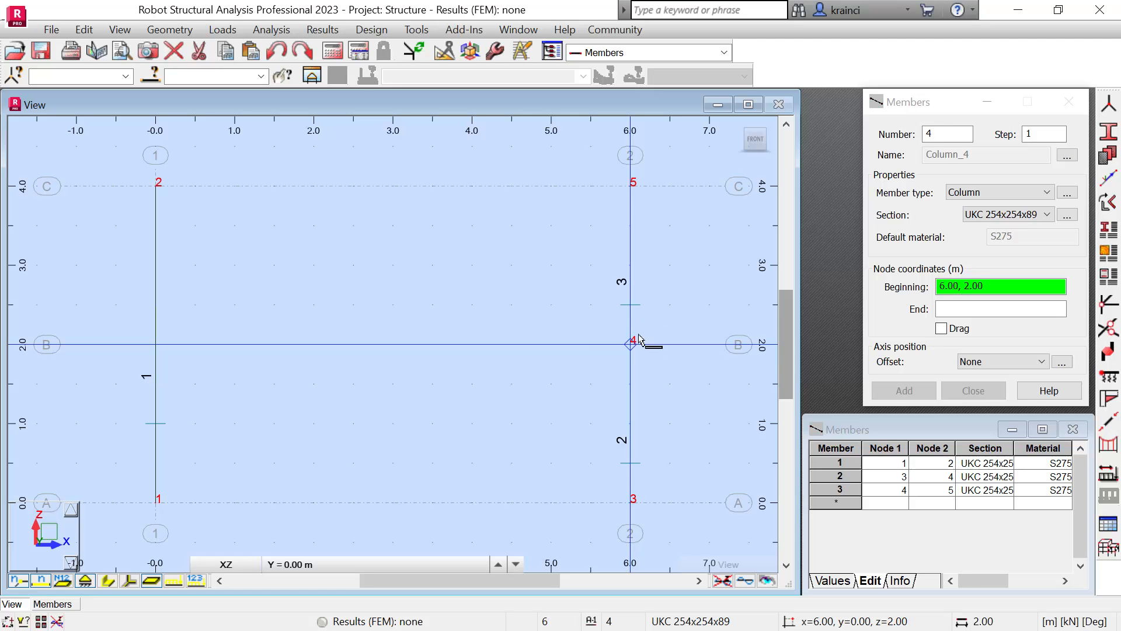
Step: Draw a Beam-type member with section UKB 406x178x54 along axis C, joining the tops of the two columns
click(1034, 216)
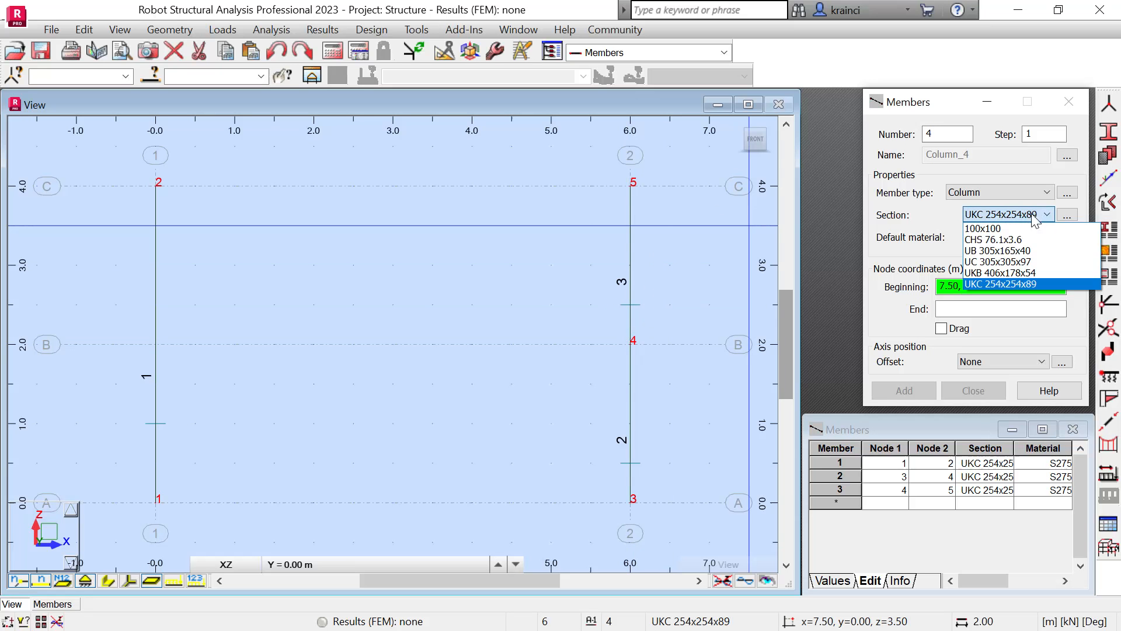
click(993, 273)
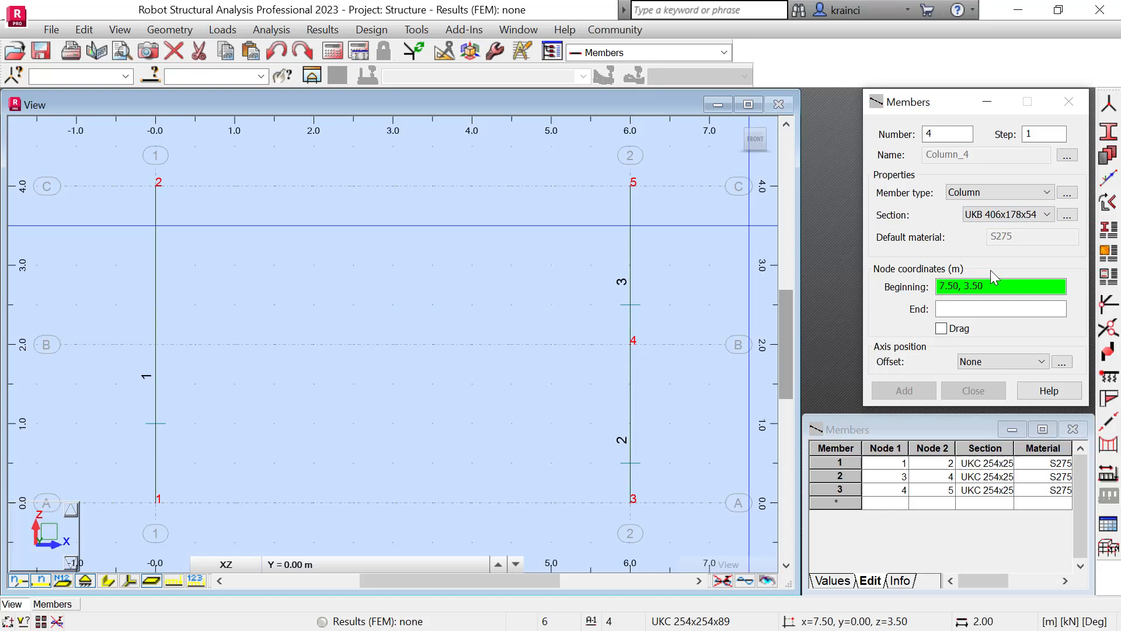
click(989, 195)
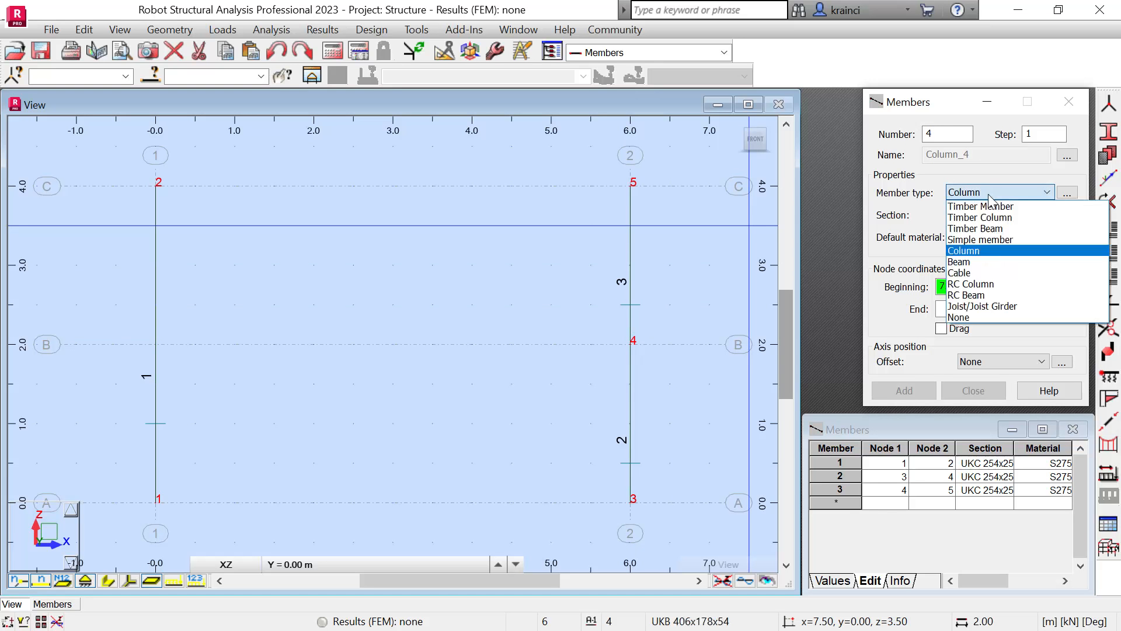
click(979, 262)
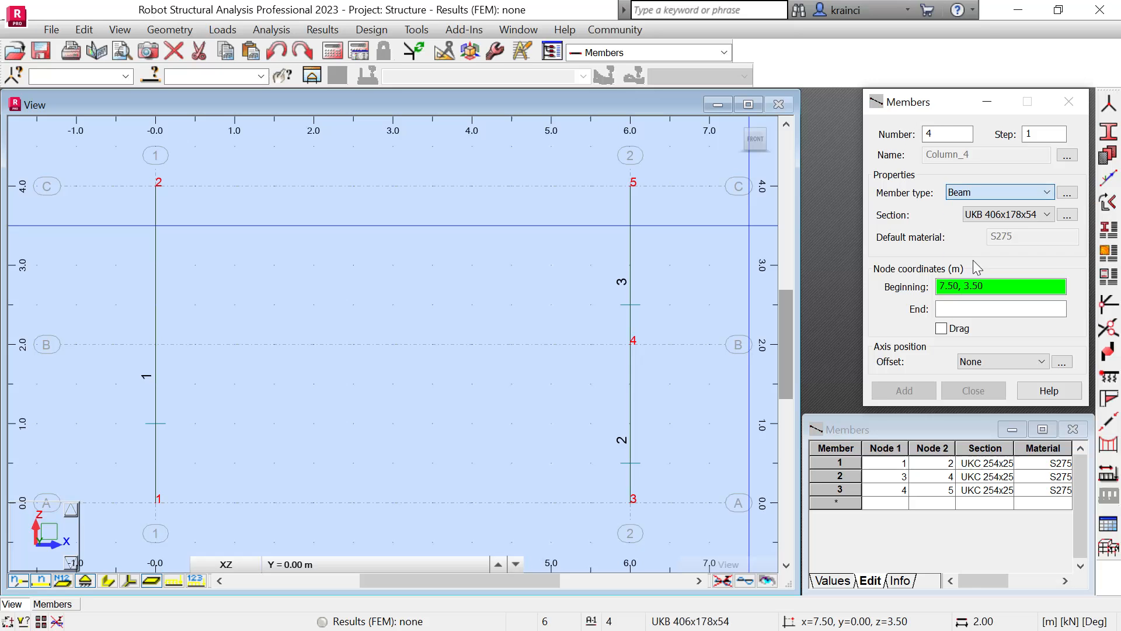
click(155, 188)
click(633, 198)
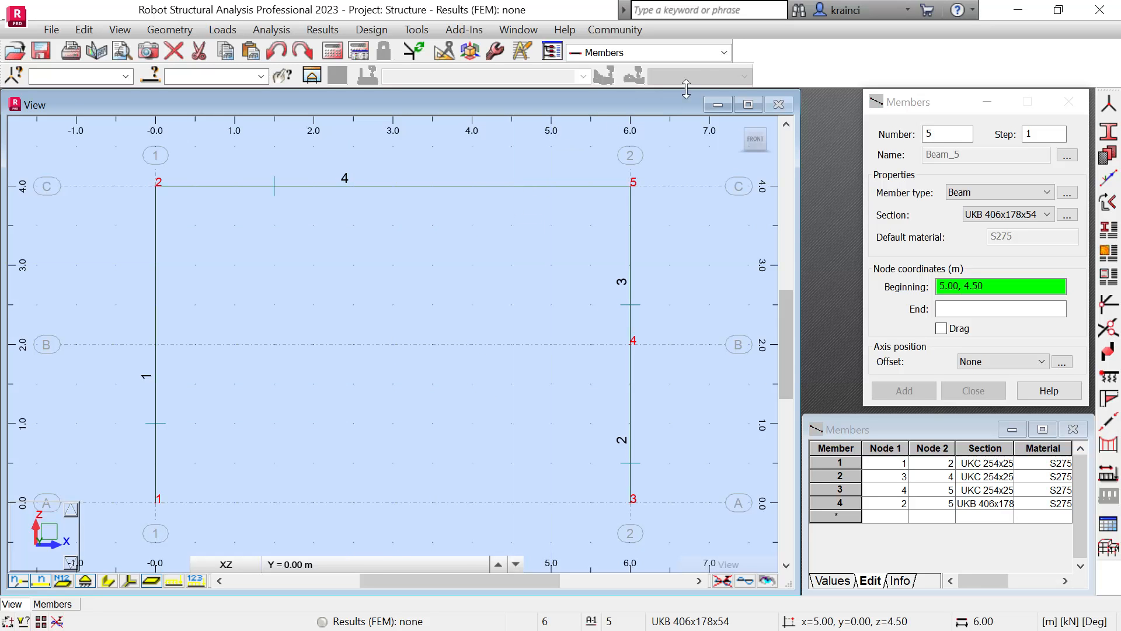
Step: In the Supports layout, assign a Pinned support to node 1 and a roller support to node 3
click(724, 52)
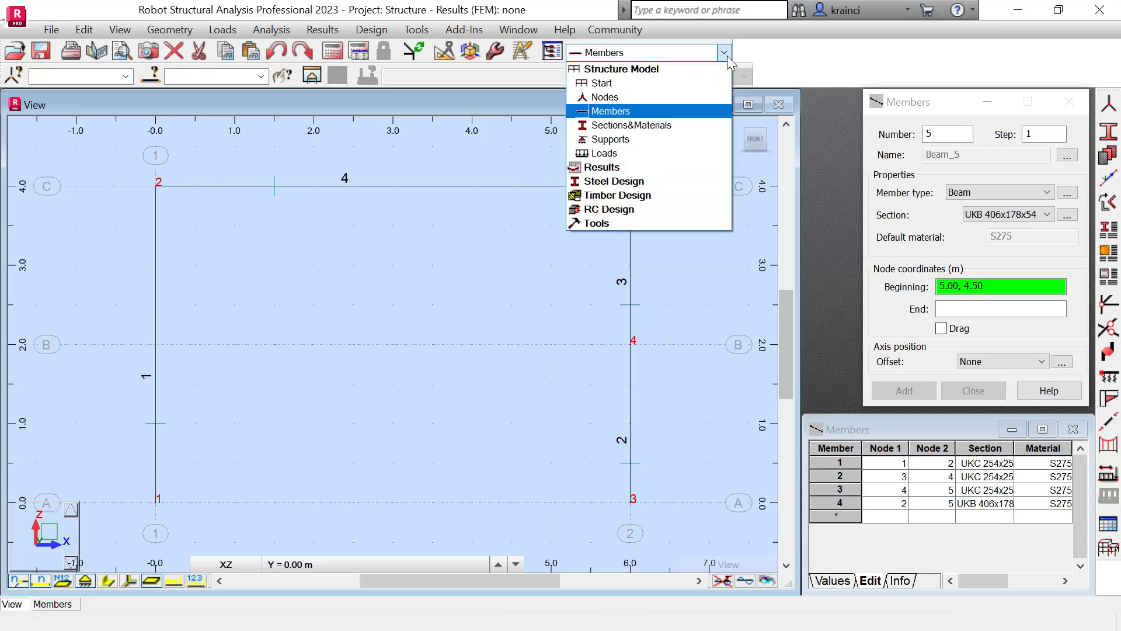
click(647, 150)
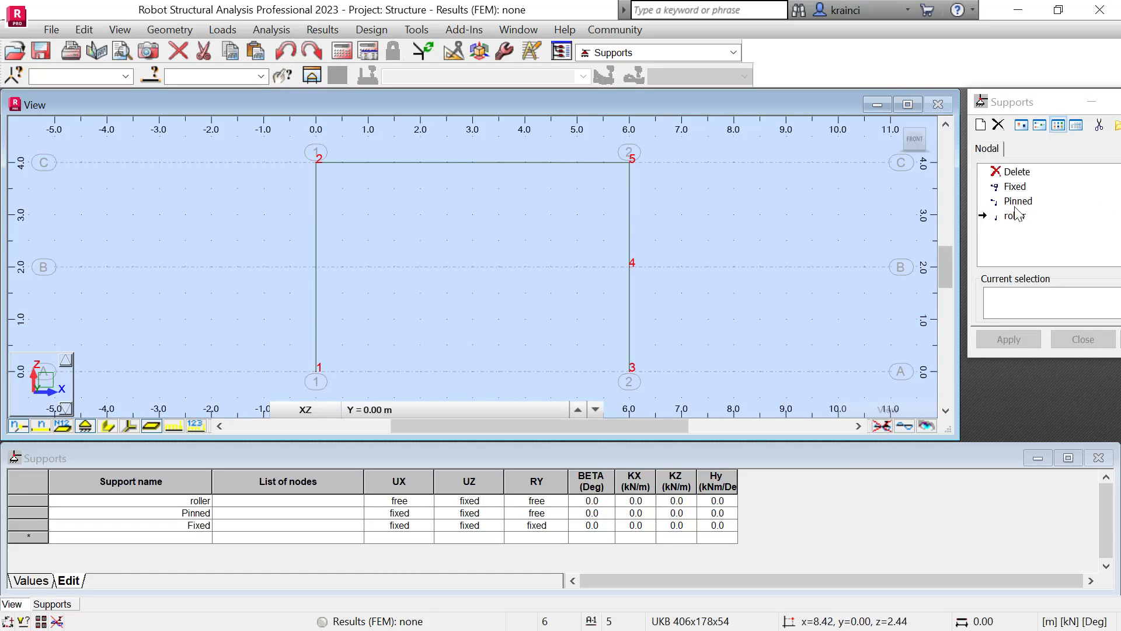
click(1018, 201)
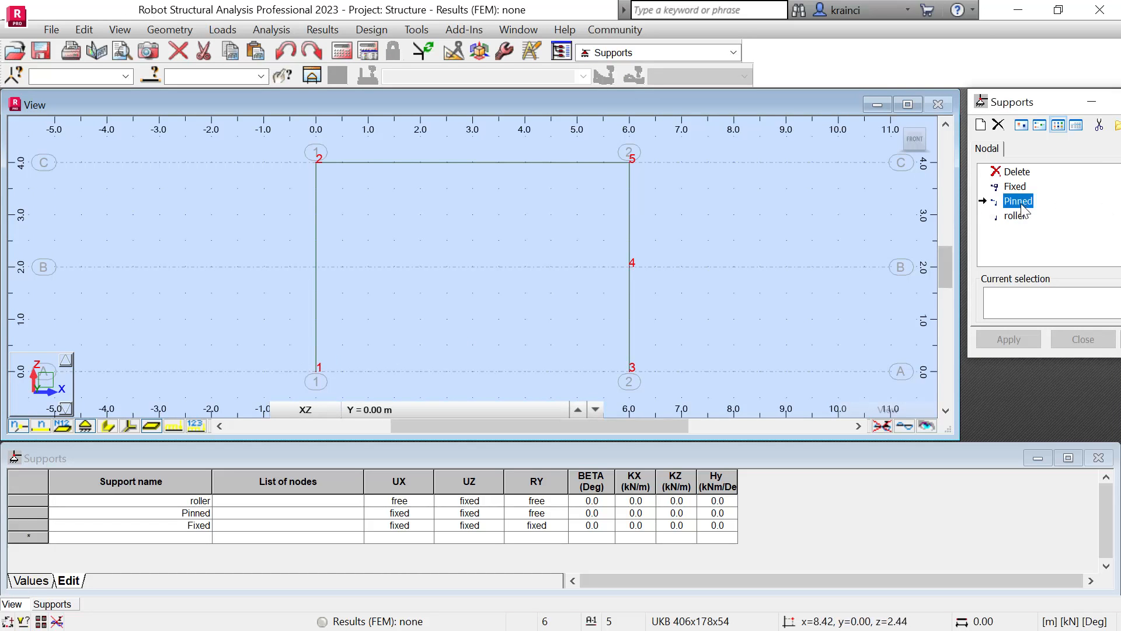
click(315, 371)
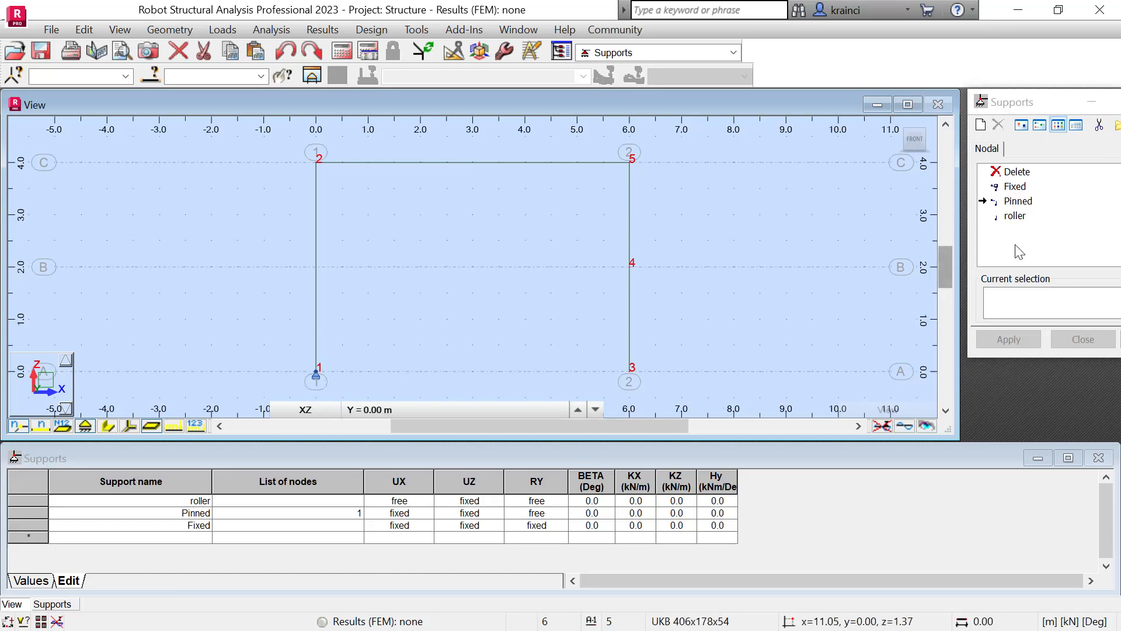
click(1015, 216)
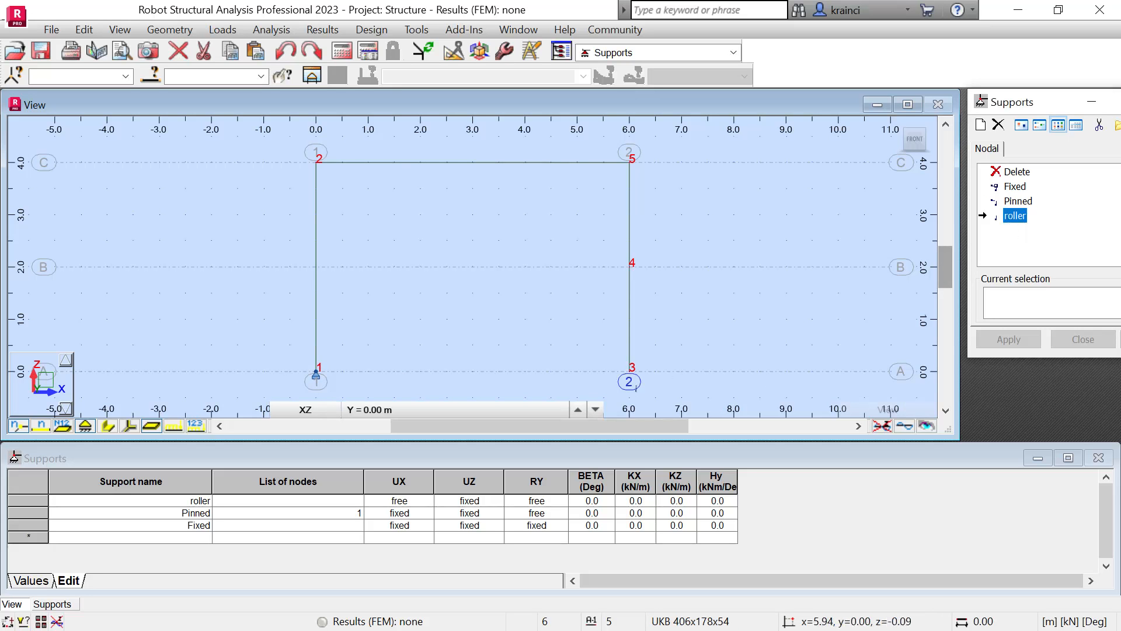
click(629, 370)
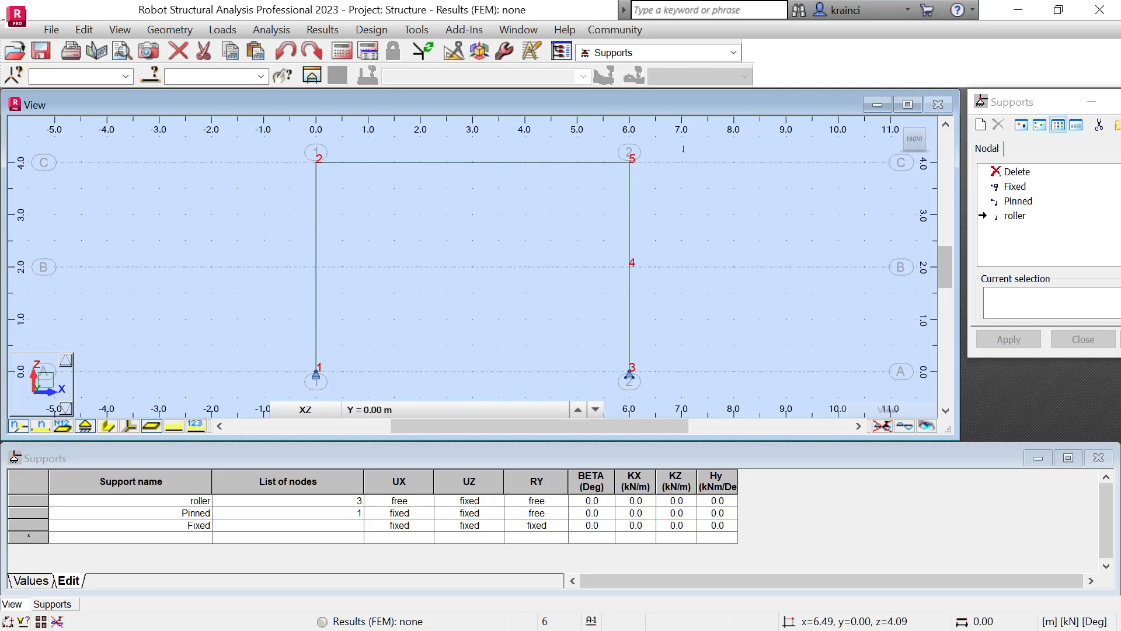
Step: In the Loads layout, add the structural dead load case DL1 and the Category A live load case LL1
click(733, 53)
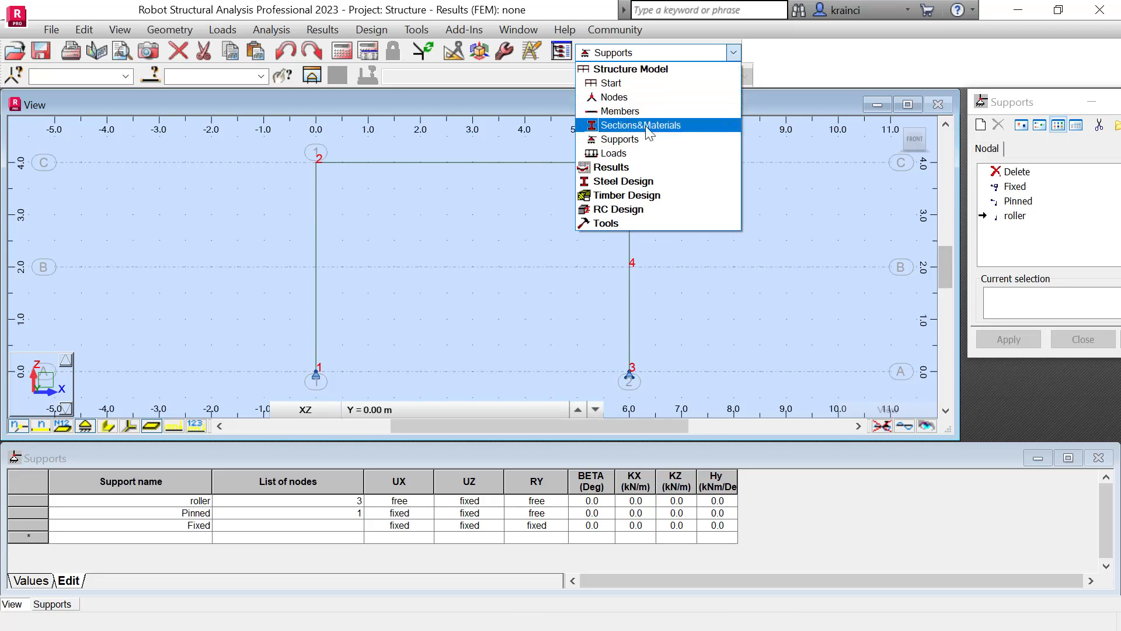
click(614, 153)
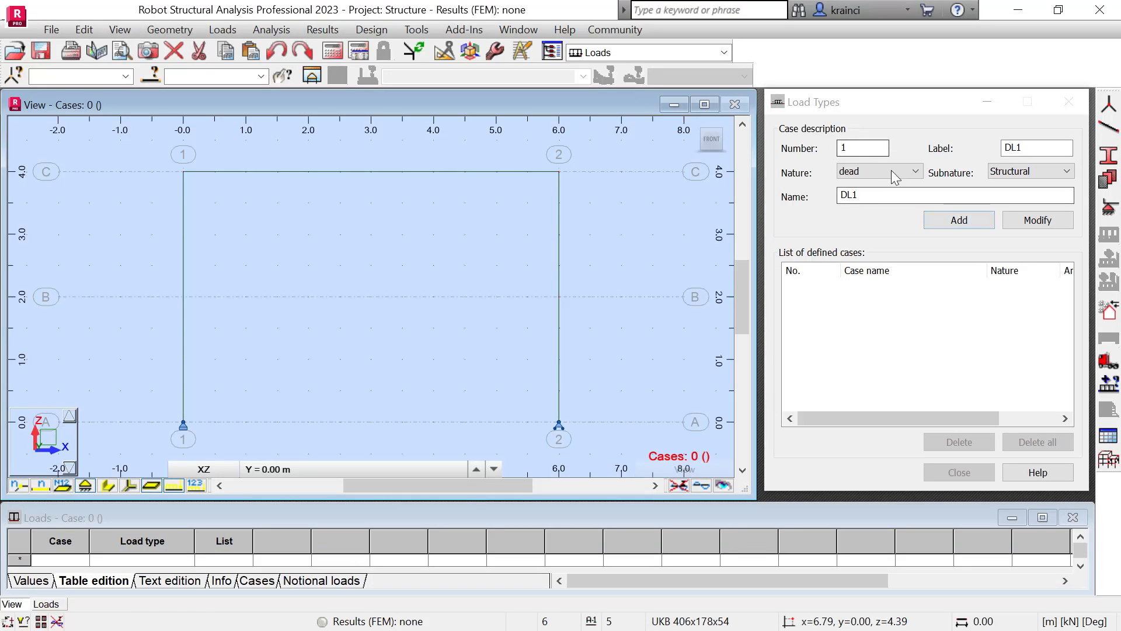
click(950, 221)
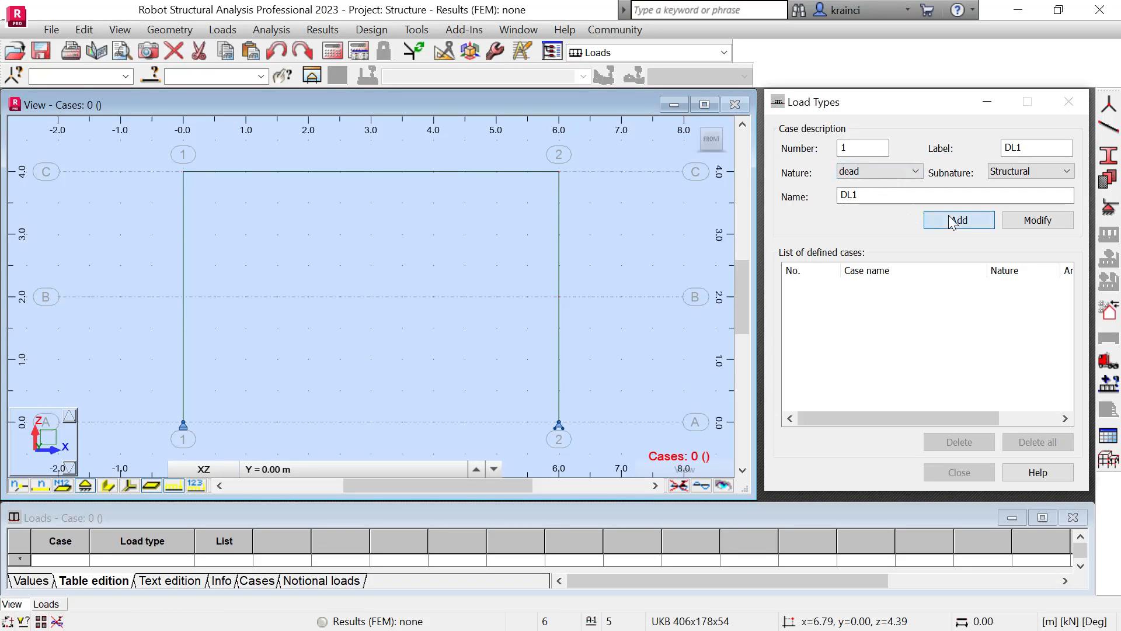
click(876, 171)
click(869, 196)
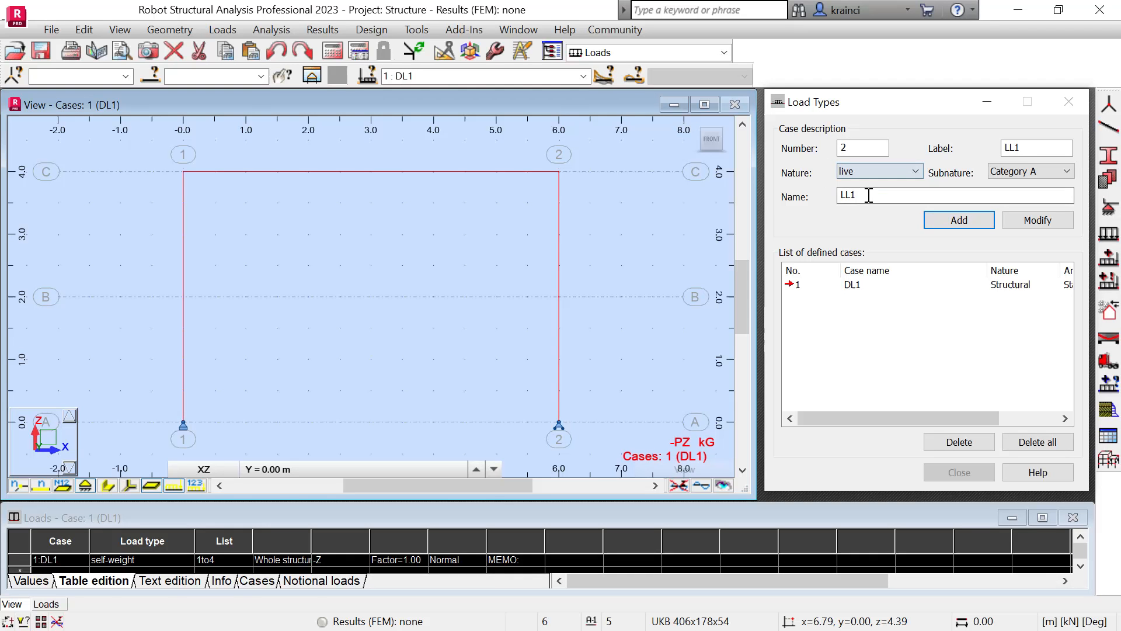
click(946, 221)
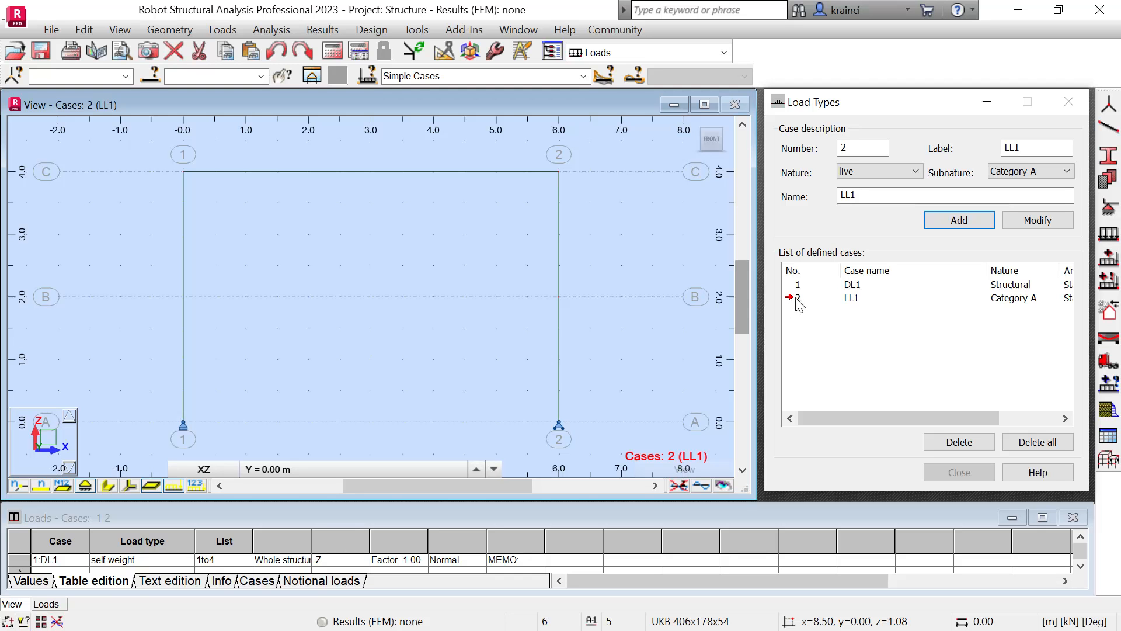
Step: Apply a uniform member load of -30 kN/m in the global Z direction to the top beam in load case LL1
click(1109, 234)
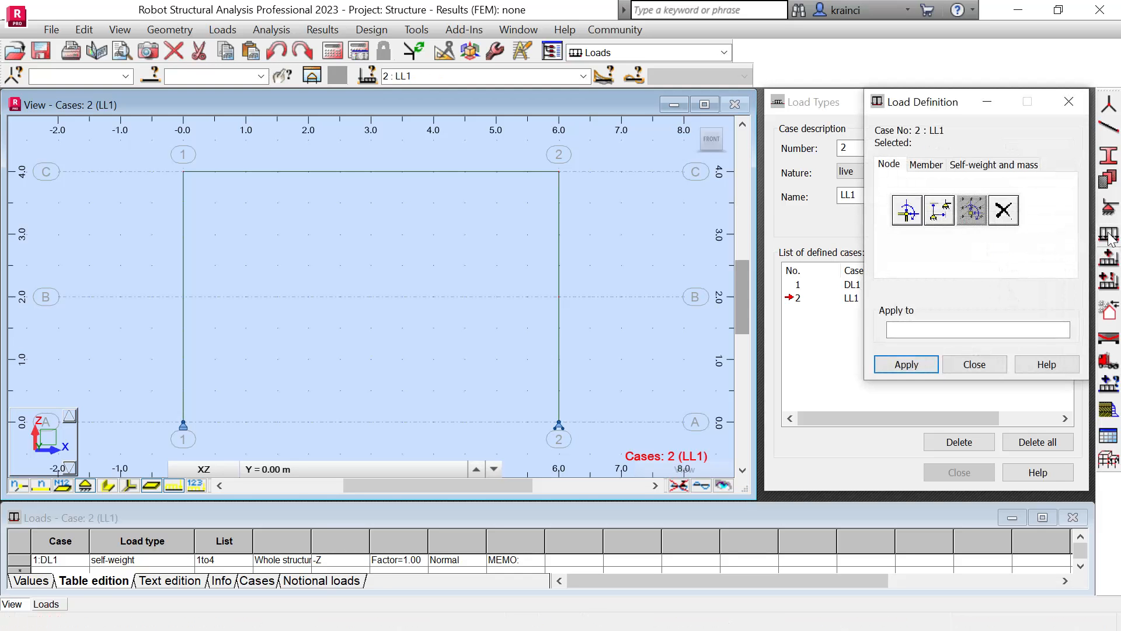
click(926, 166)
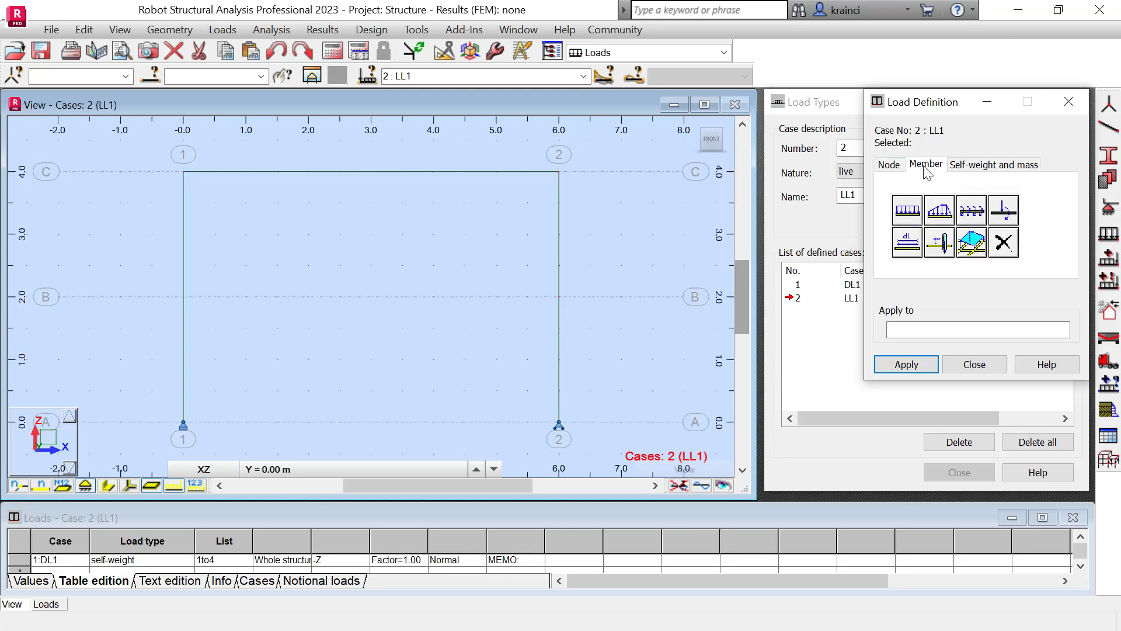
click(905, 212)
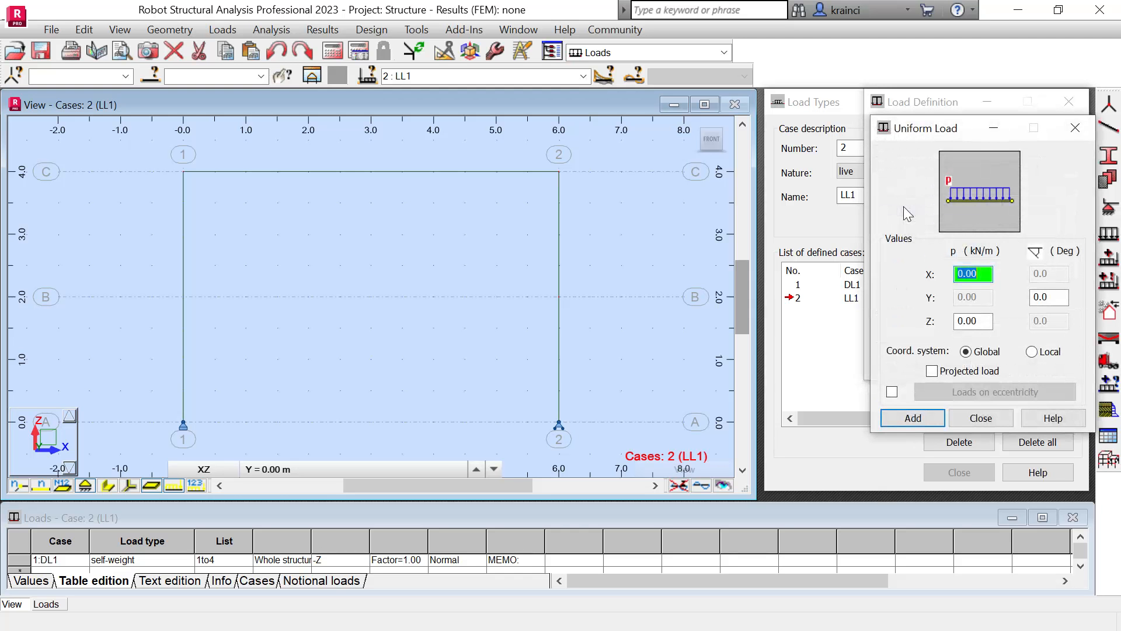
click(973, 320)
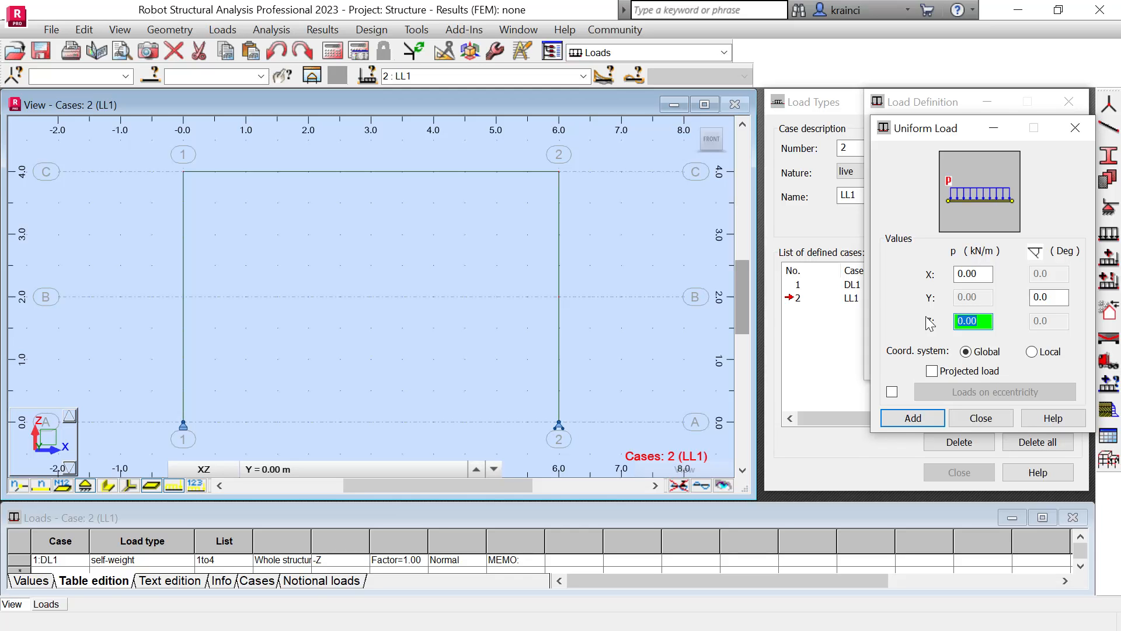
text(-30)
click(911, 419)
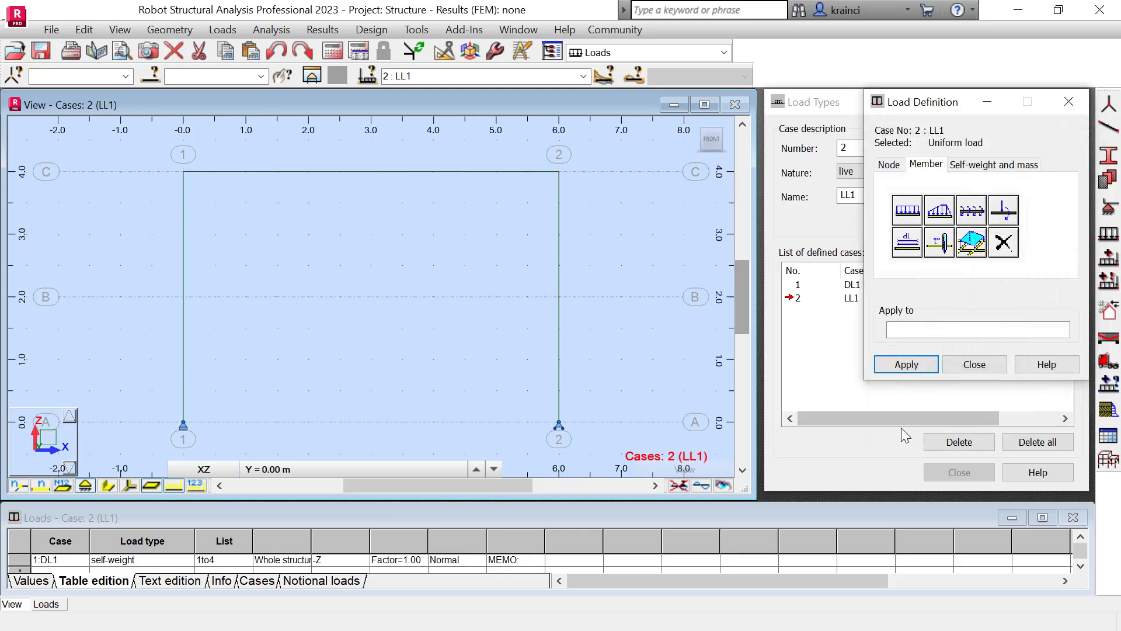
click(367, 173)
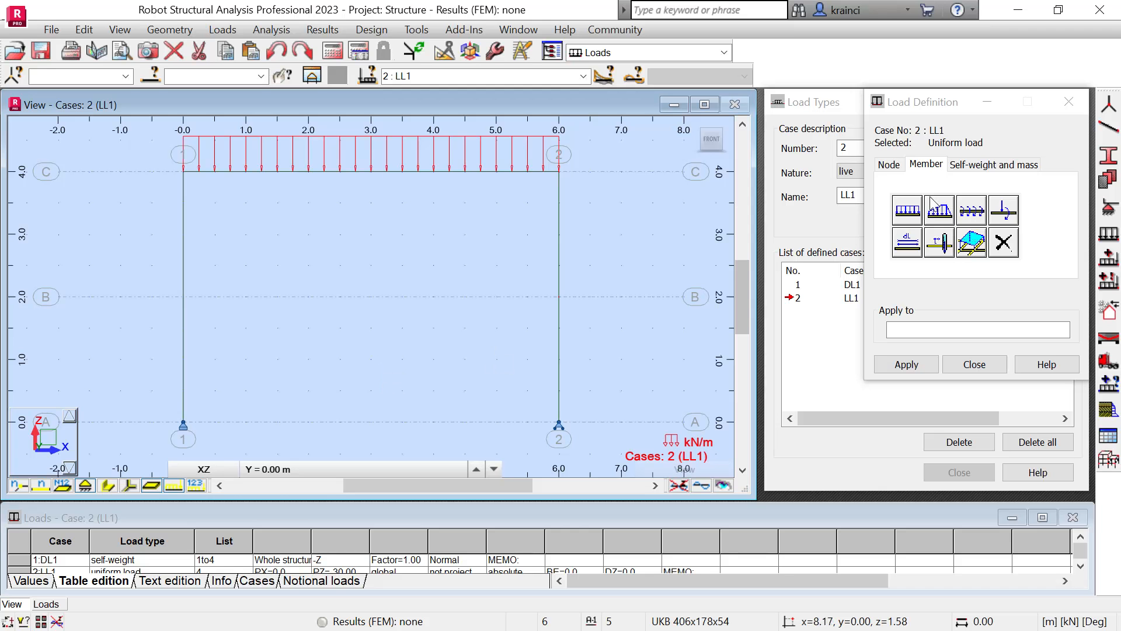
Step: Apply a nodal force of 25 kN in the X direction to the node on column 2 at axis B in load case LL1
click(887, 166)
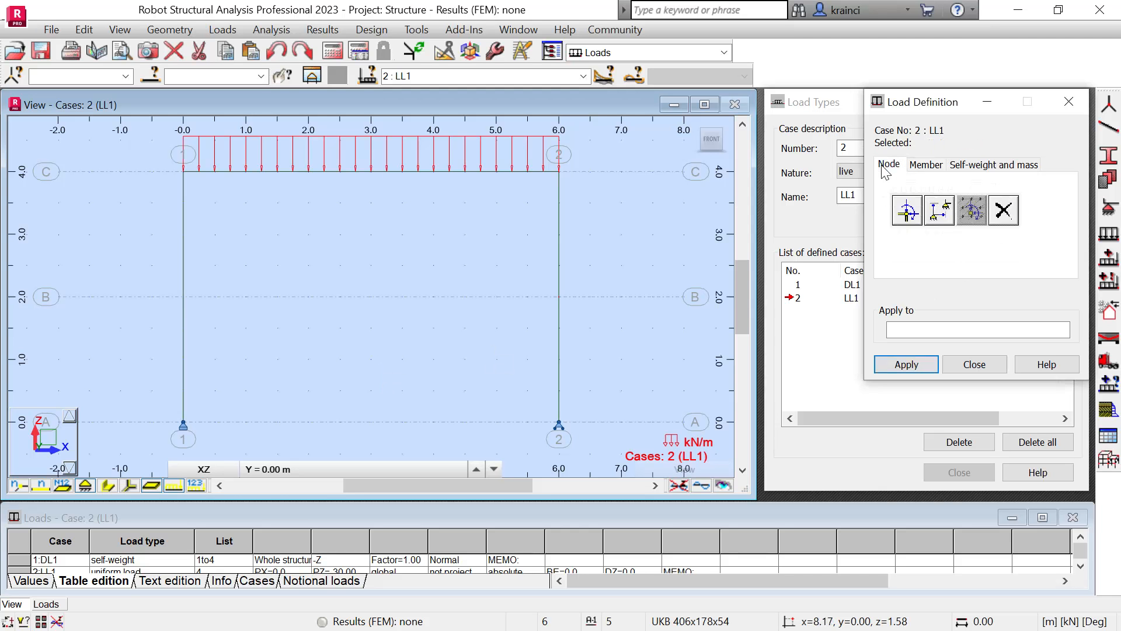
click(908, 211)
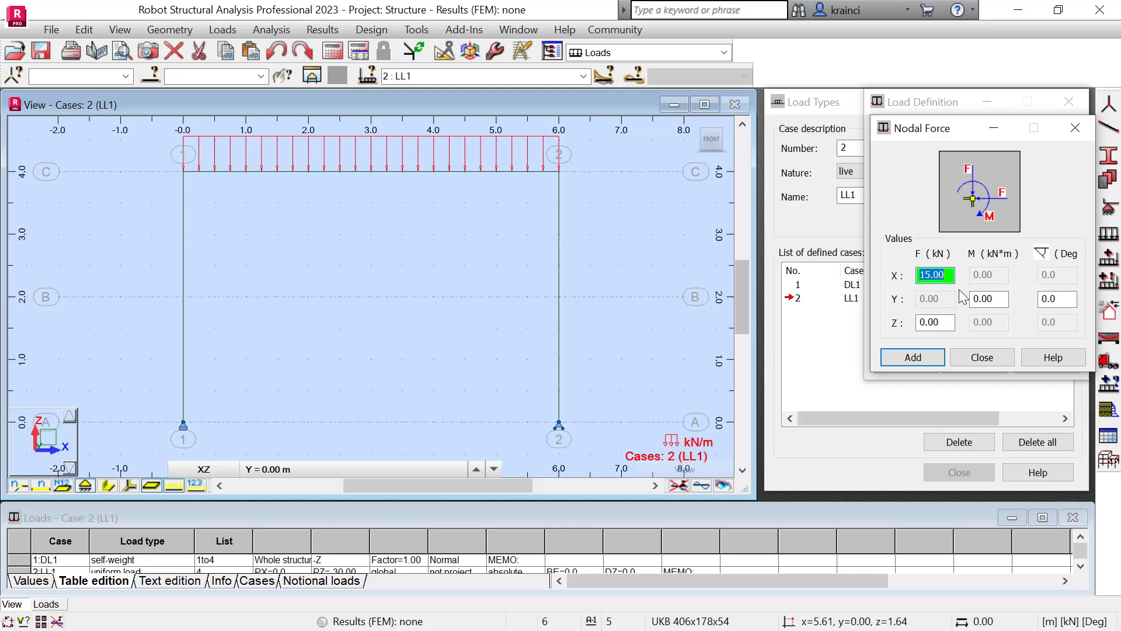
text(25)
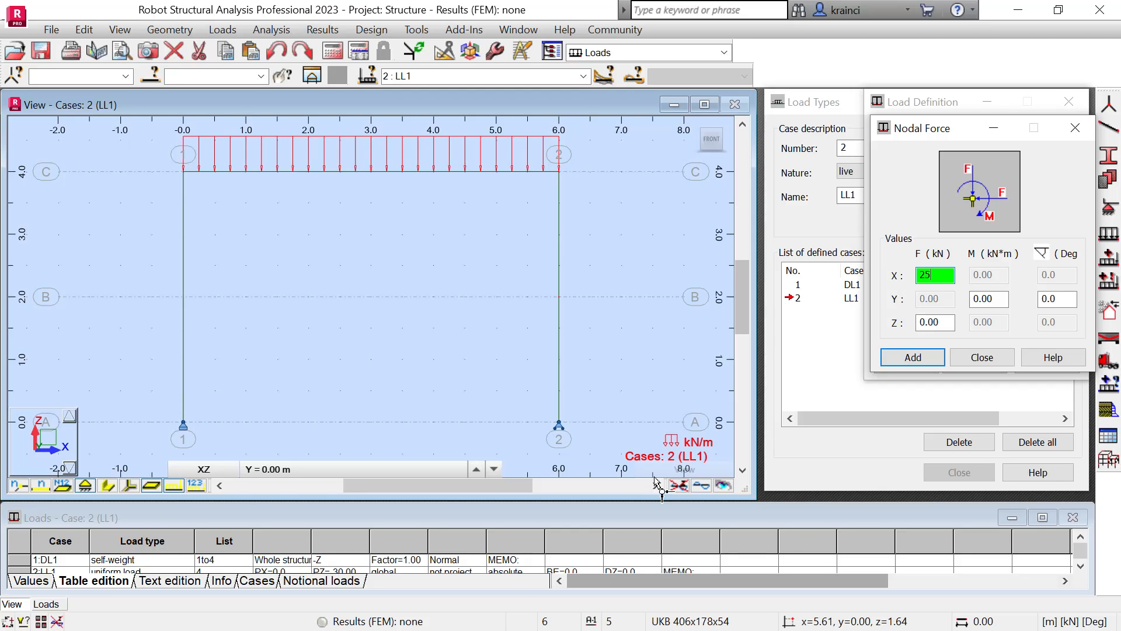
click(561, 299)
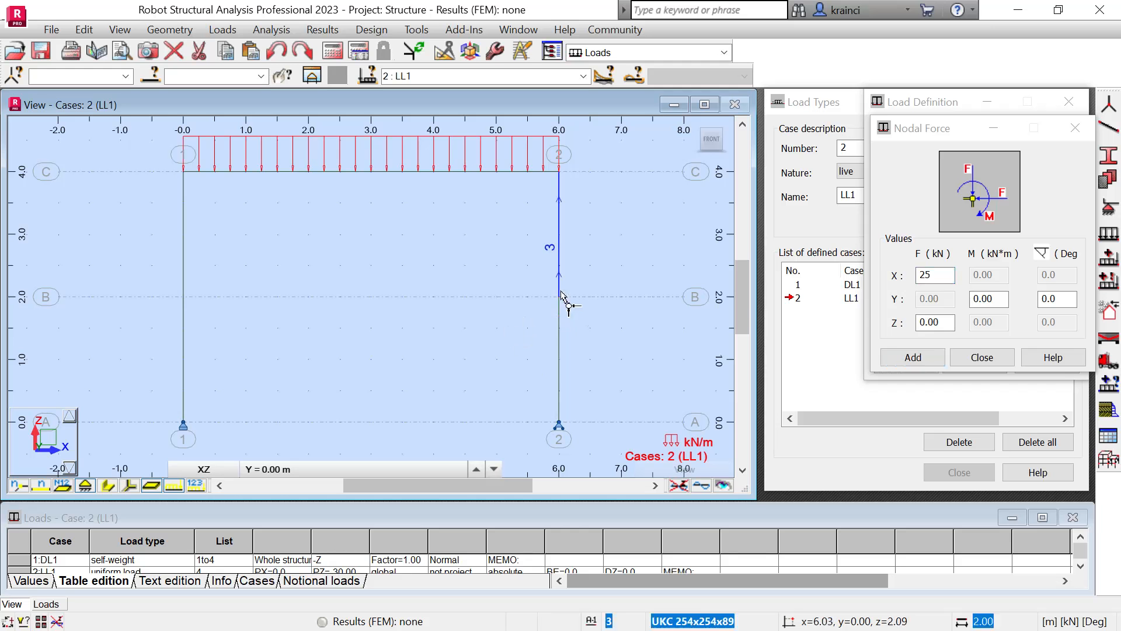
click(928, 354)
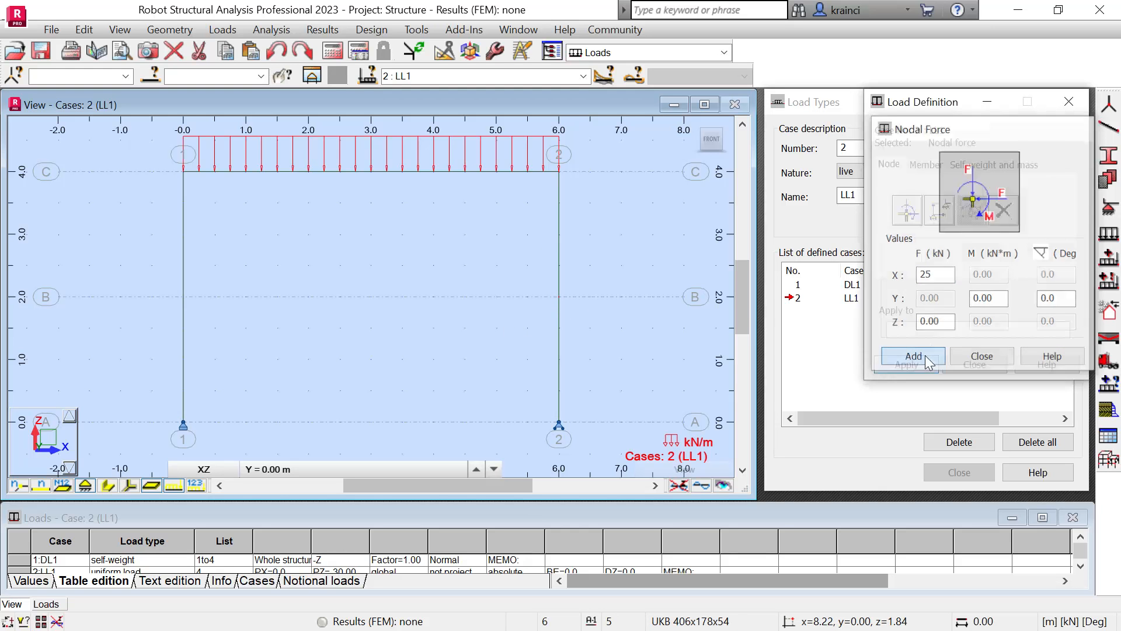
click(560, 296)
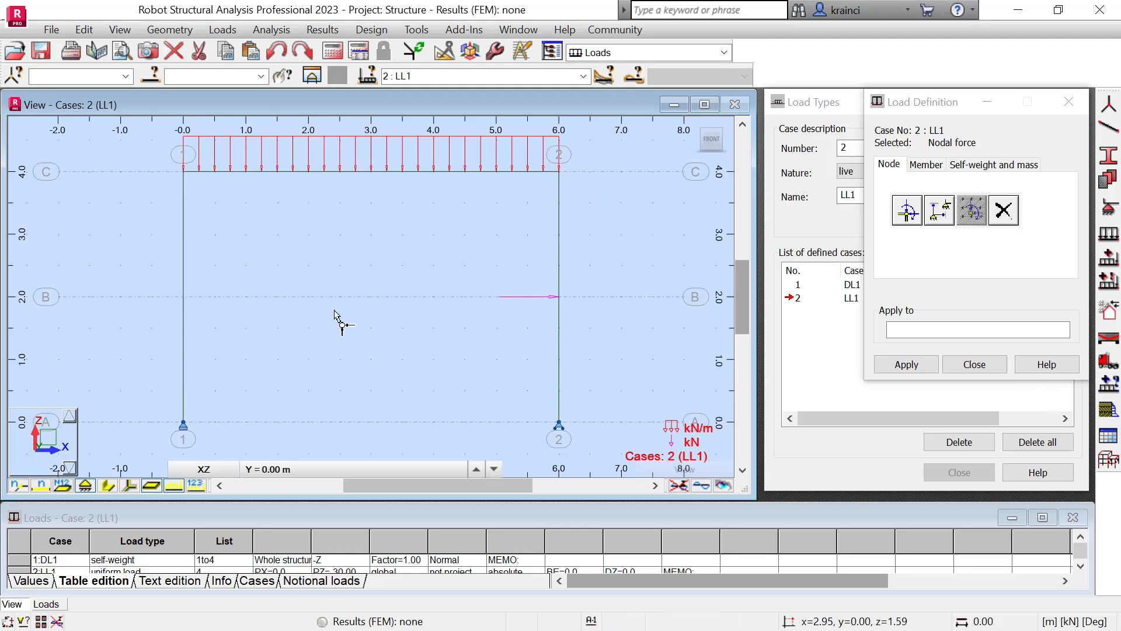
Step: Display the load values on the model and finish defining loads
click(195, 485)
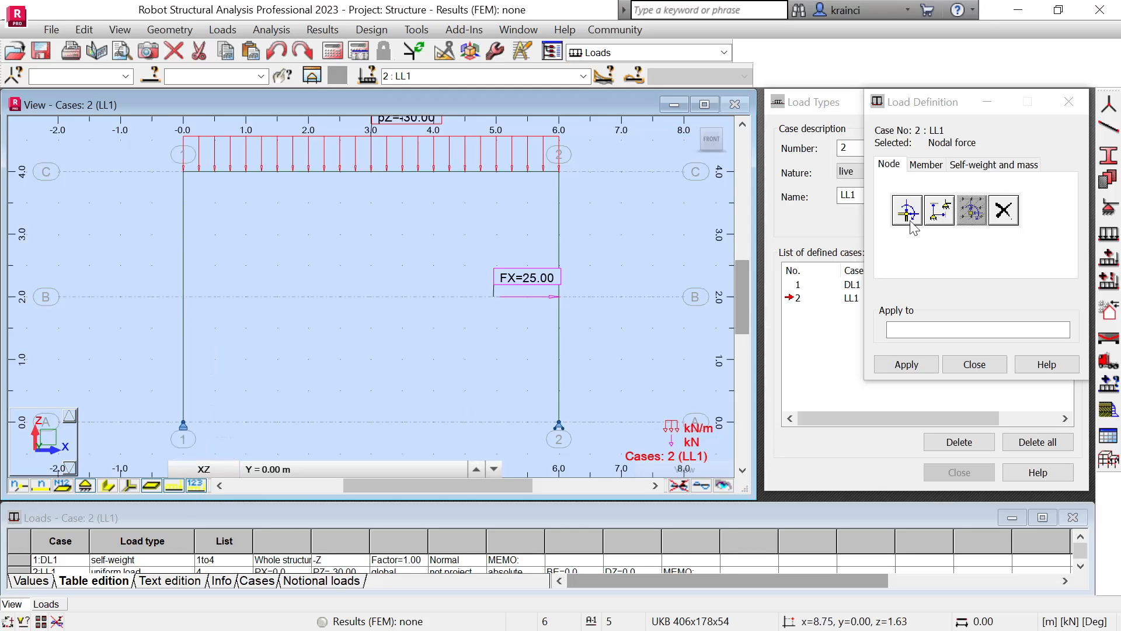
scroll(678, 280, down, 1)
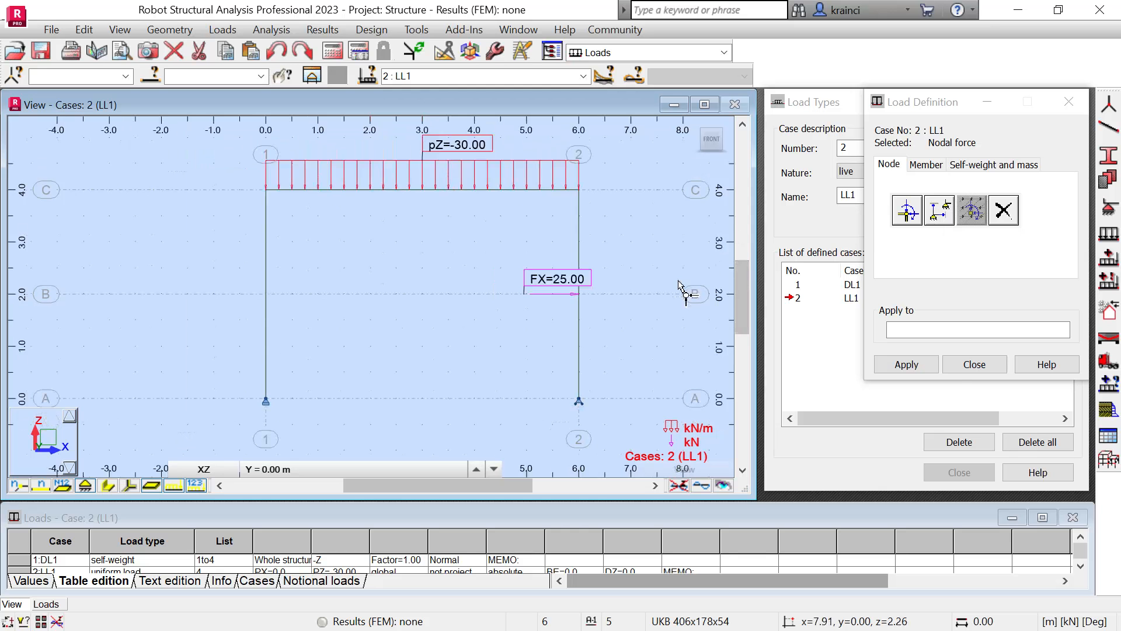
click(970, 365)
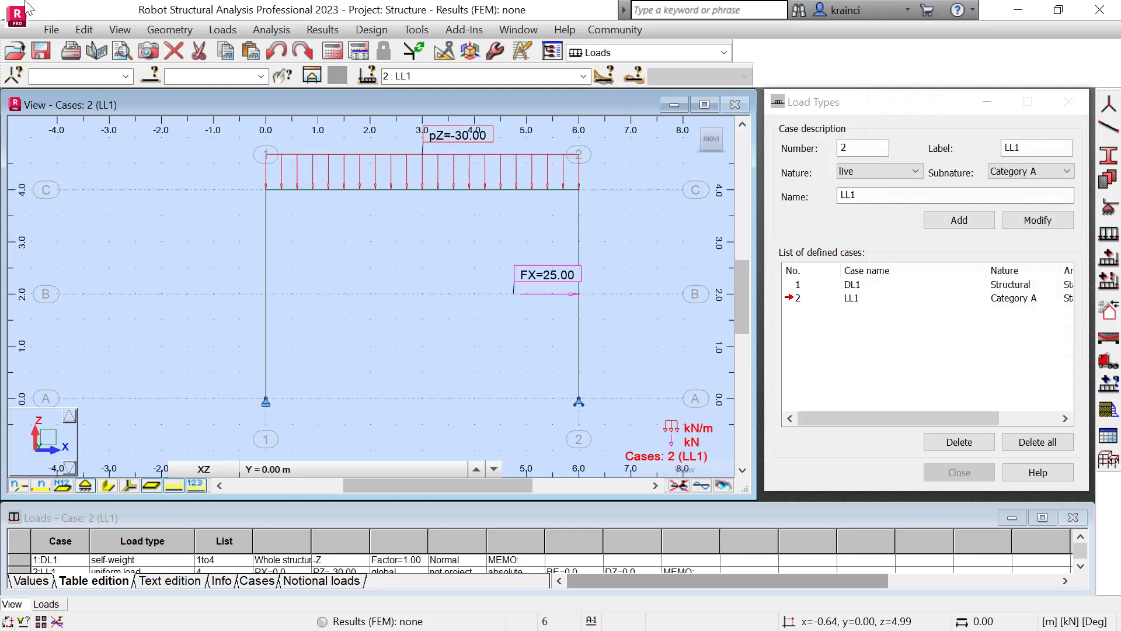
Step: Save the project as frame1 in the Downloads folder
click(41, 53)
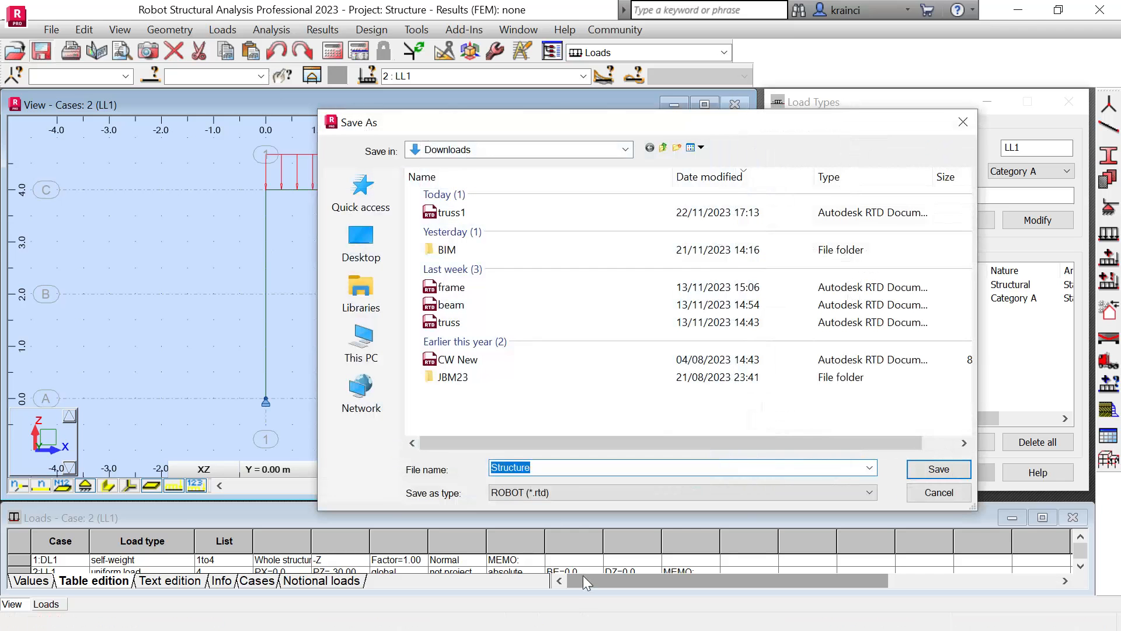
text(frame1)
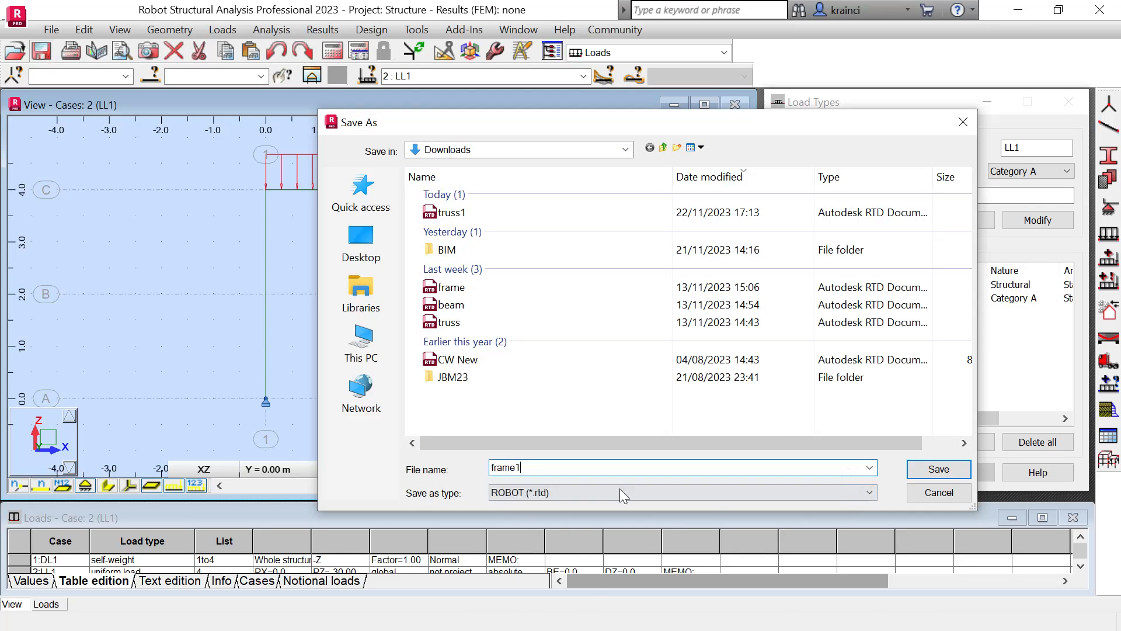
key(Return)
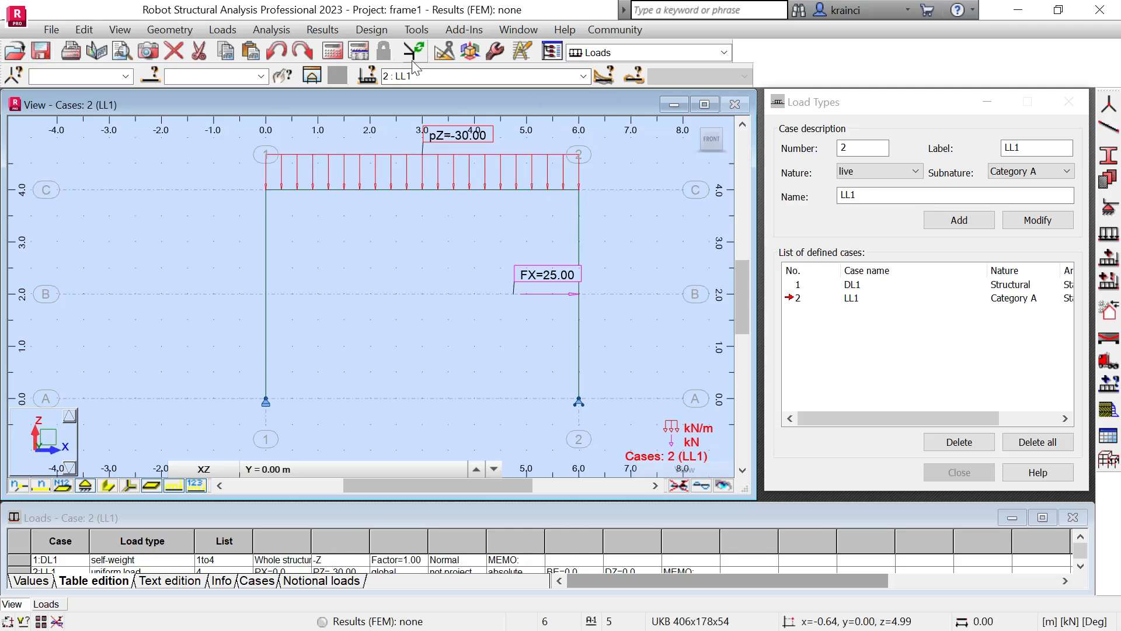
Step: Run the structural calculation and switch to the Results layout
click(331, 54)
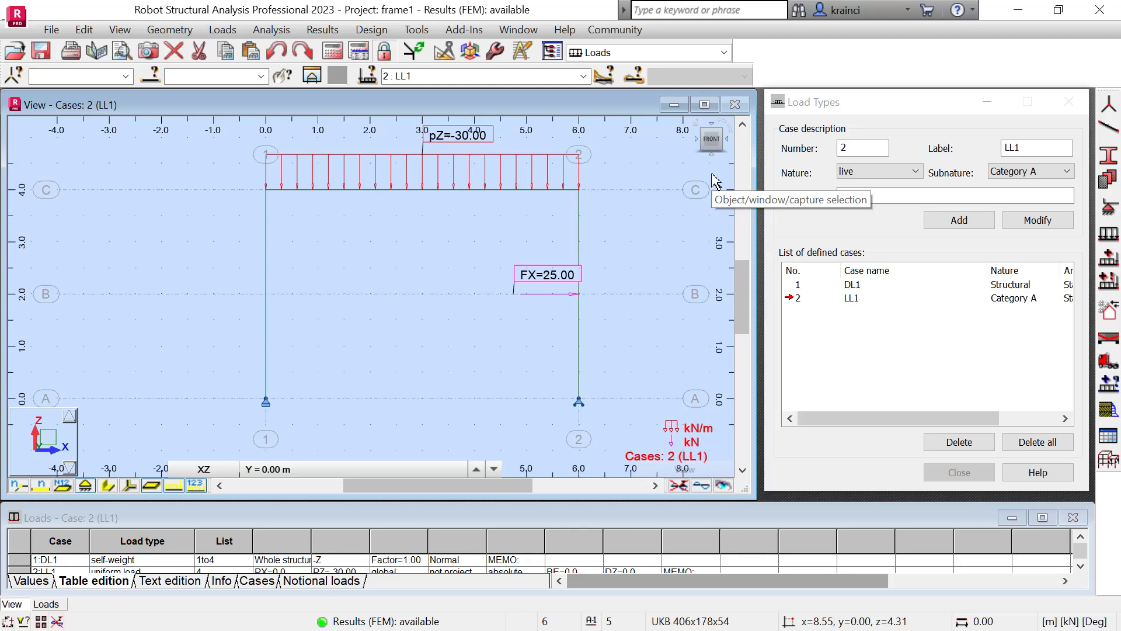
click(724, 53)
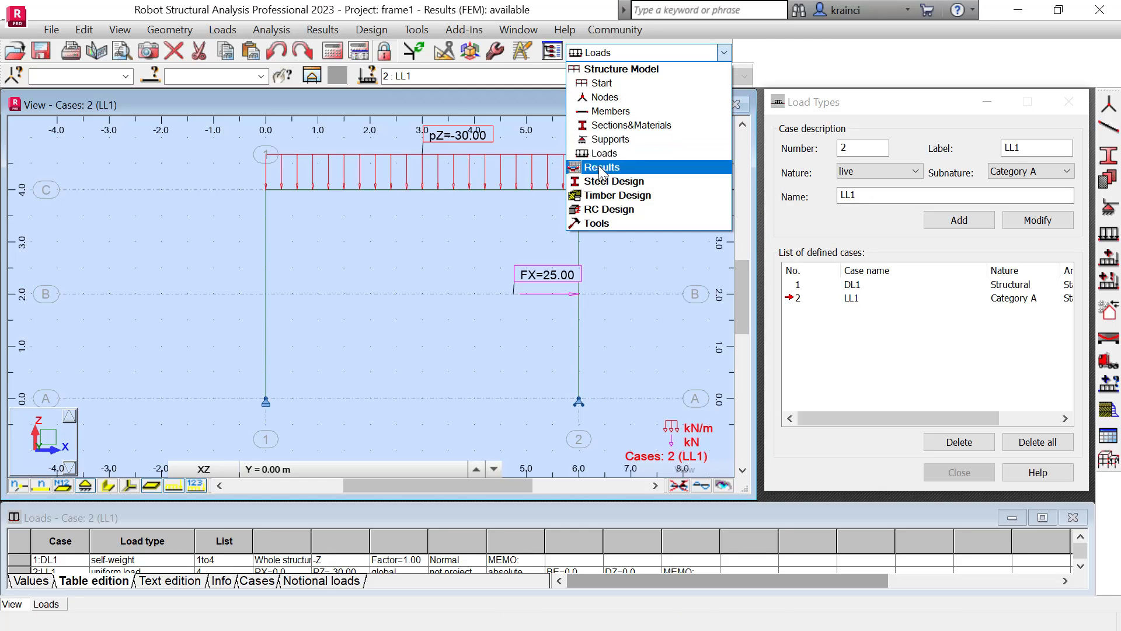
click(602, 169)
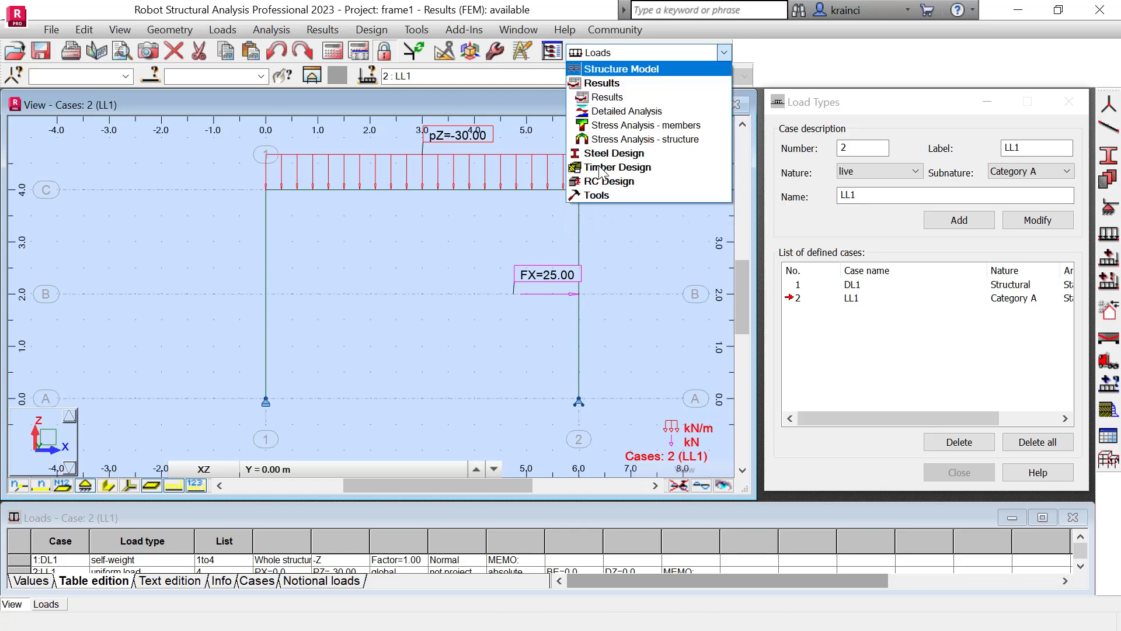
click(623, 102)
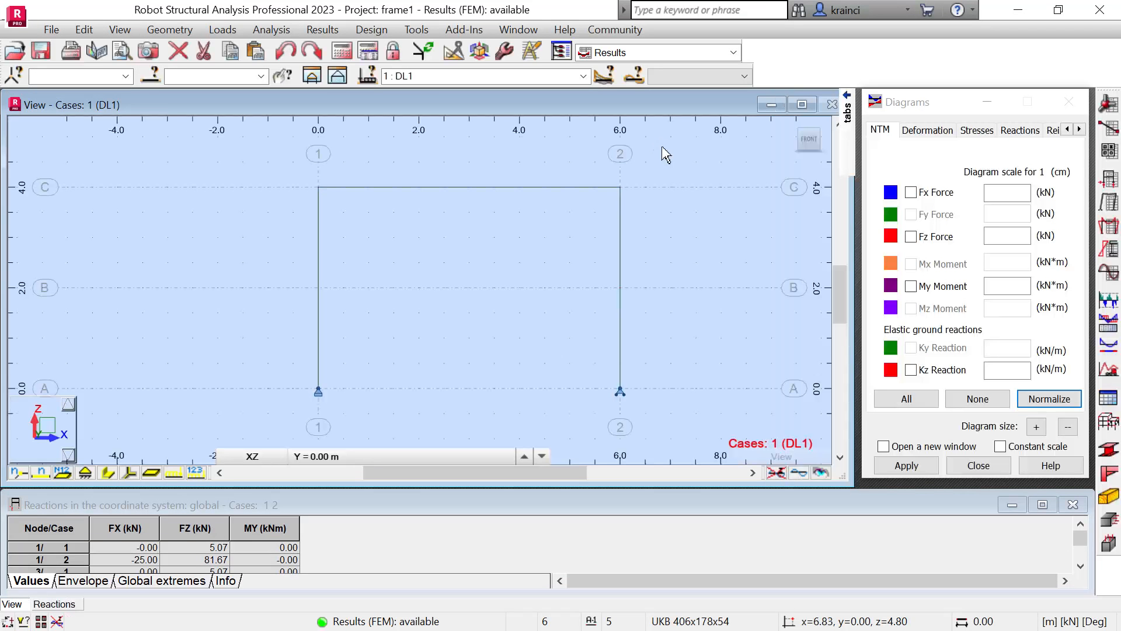
Step: Display the FX, FZ and MY support reactions with descriptions for load case DL1 and for LL1
click(1022, 133)
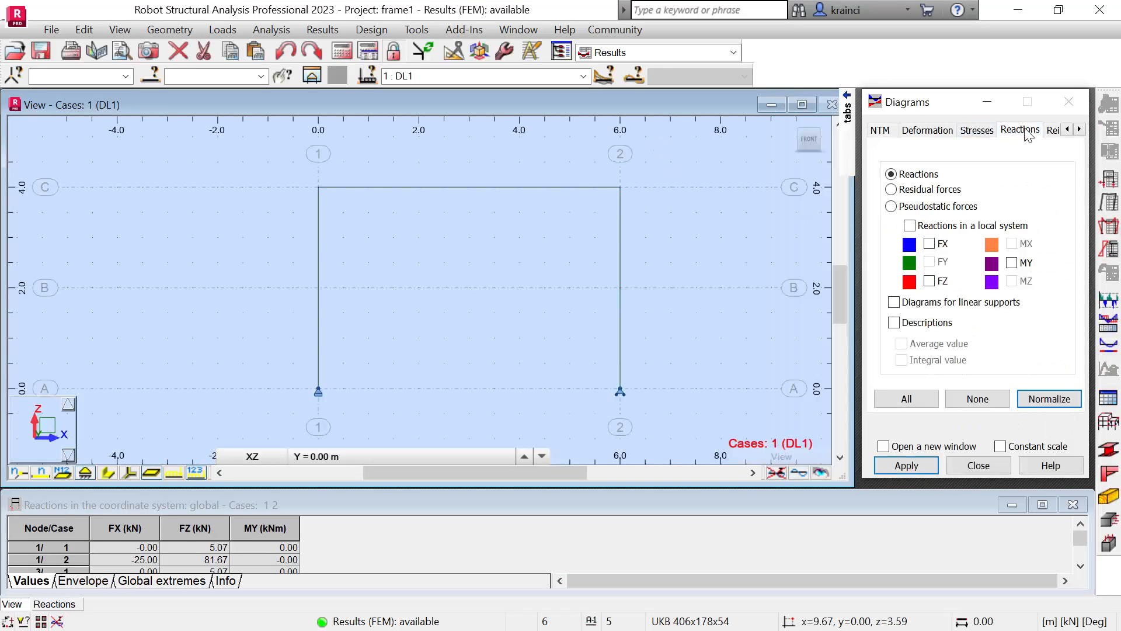
click(928, 326)
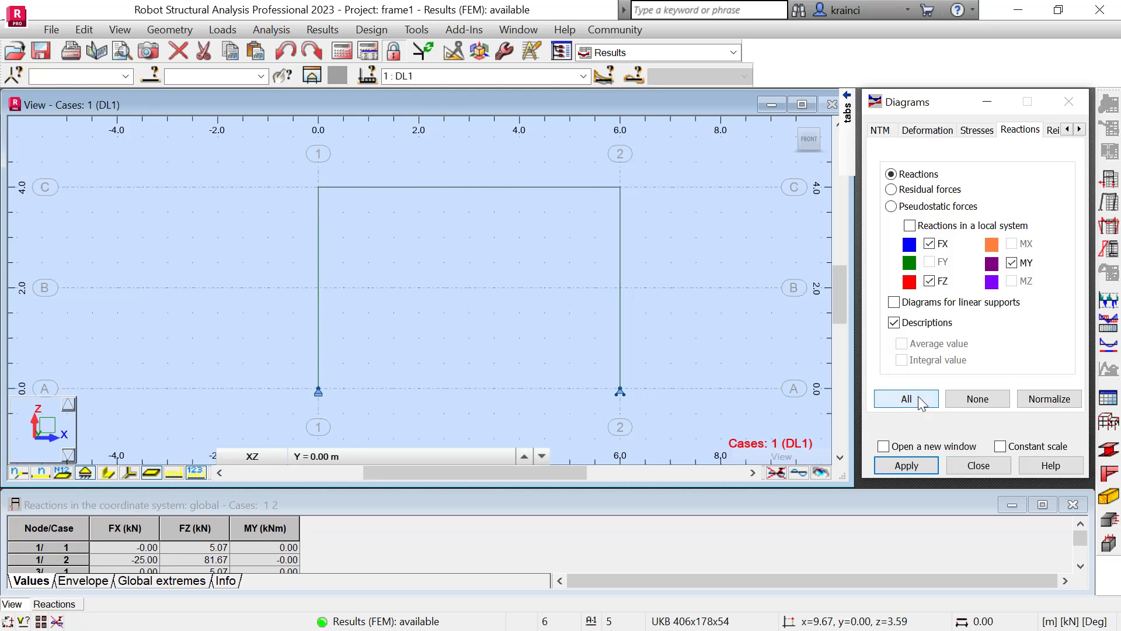
click(917, 465)
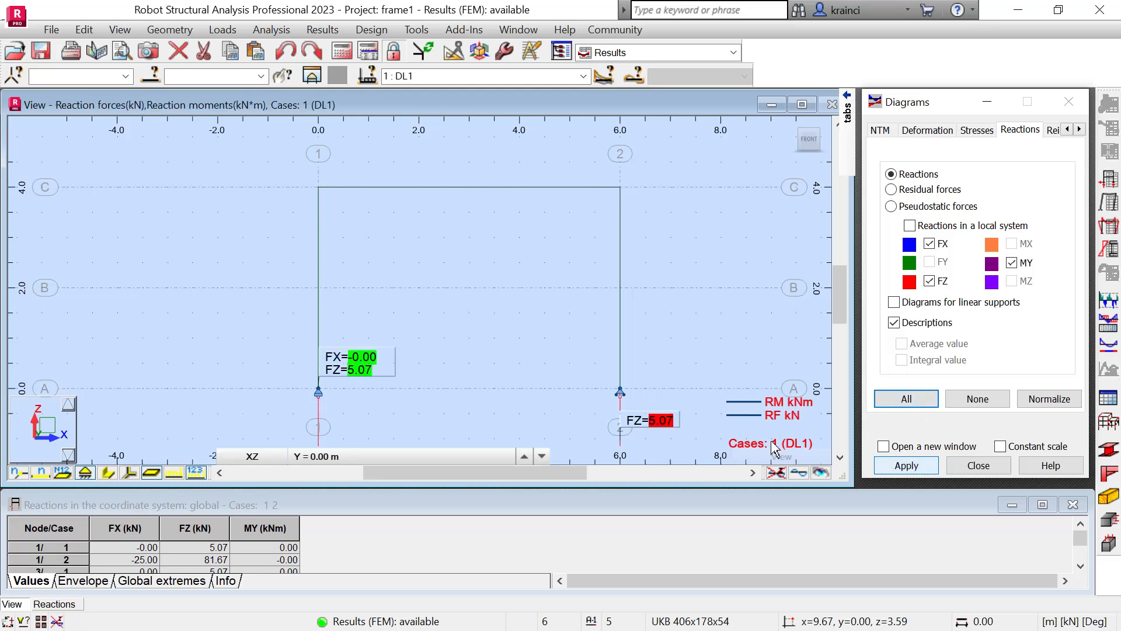
click(583, 77)
click(559, 103)
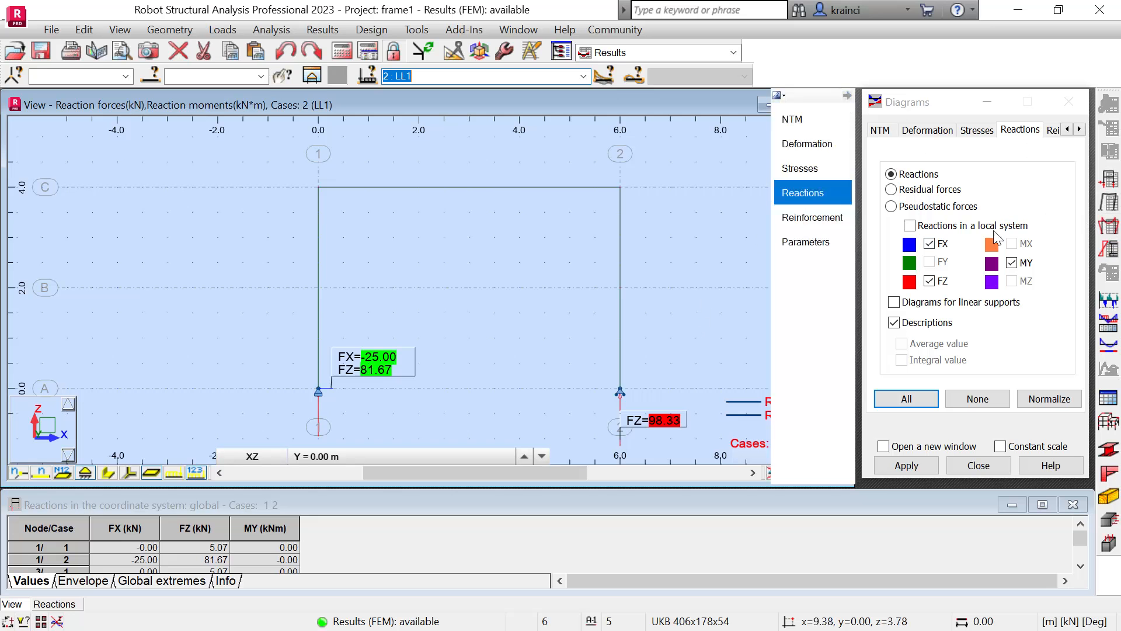
Step: Clear the reaction diagrams and display the Fx force diagram for load case LL1
click(987, 403)
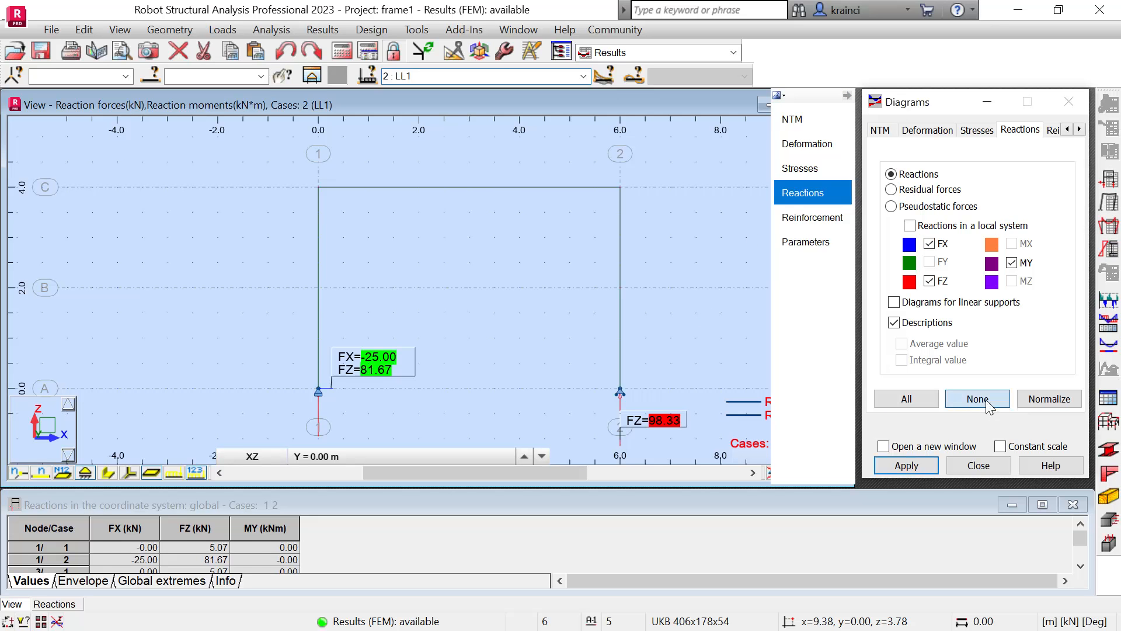
click(897, 465)
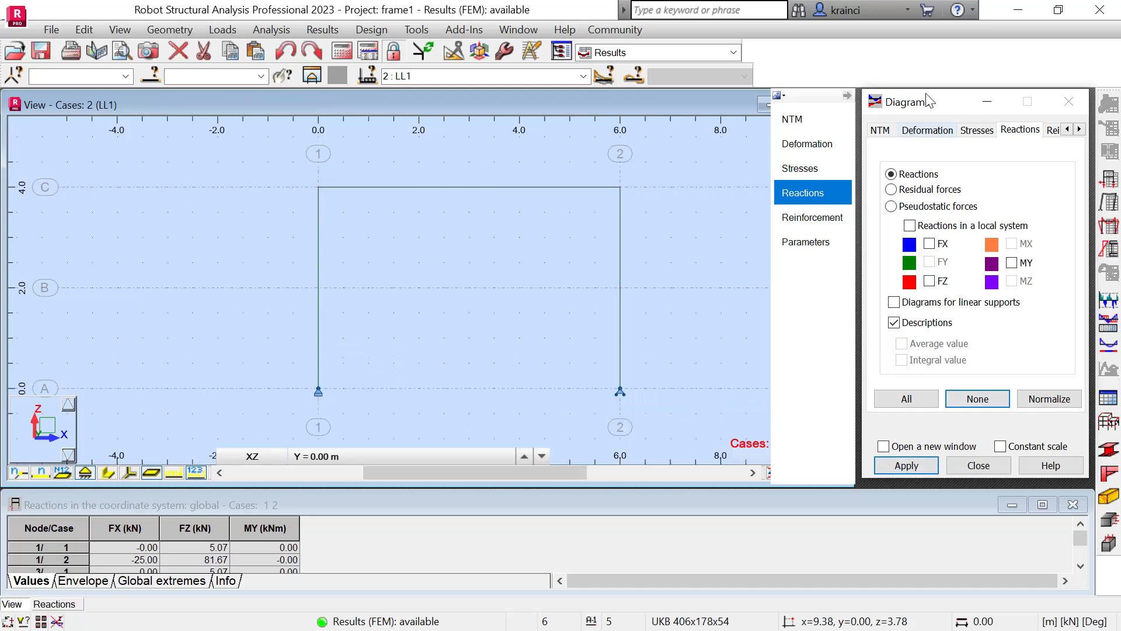
click(880, 130)
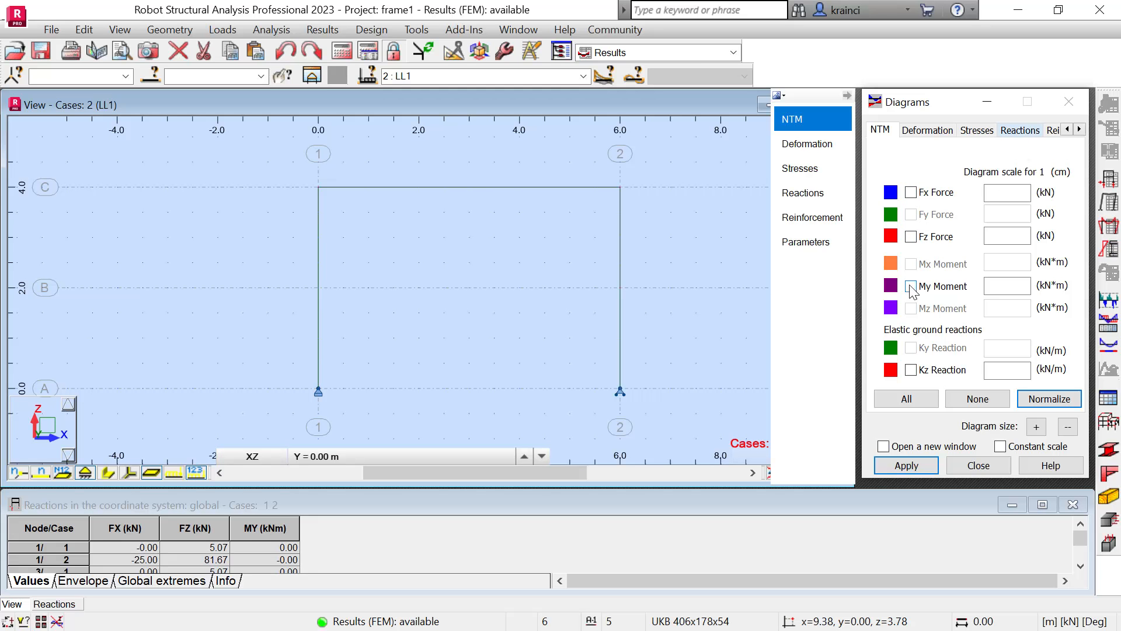
click(911, 193)
click(906, 466)
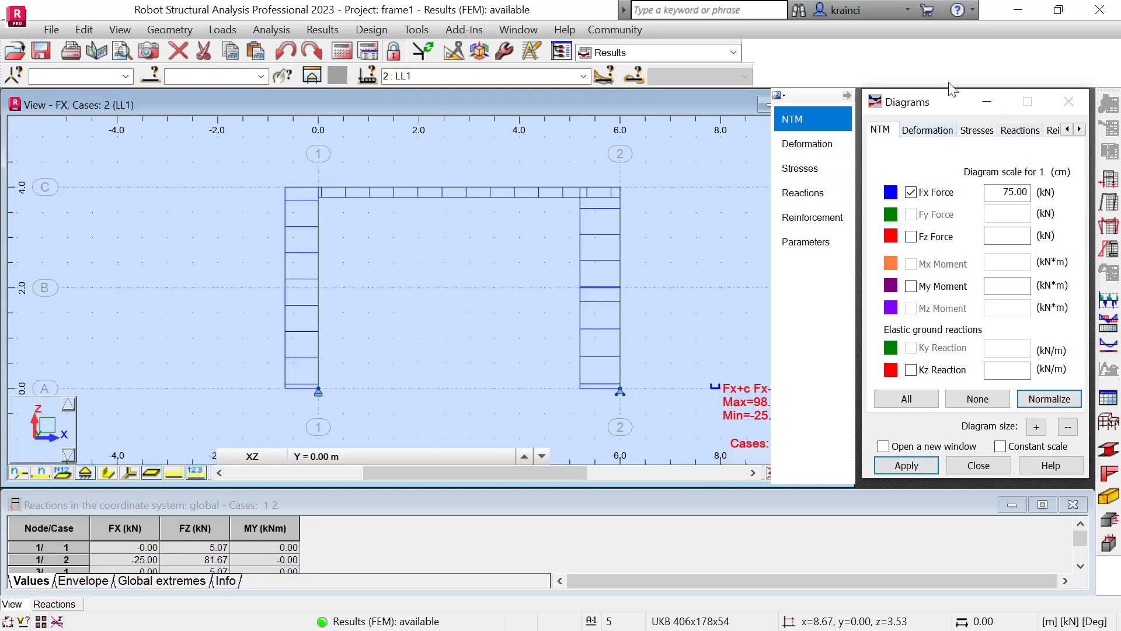
Step: Configure the diagrams to show labels, differentiated positive and negative values, and filled areas
click(807, 243)
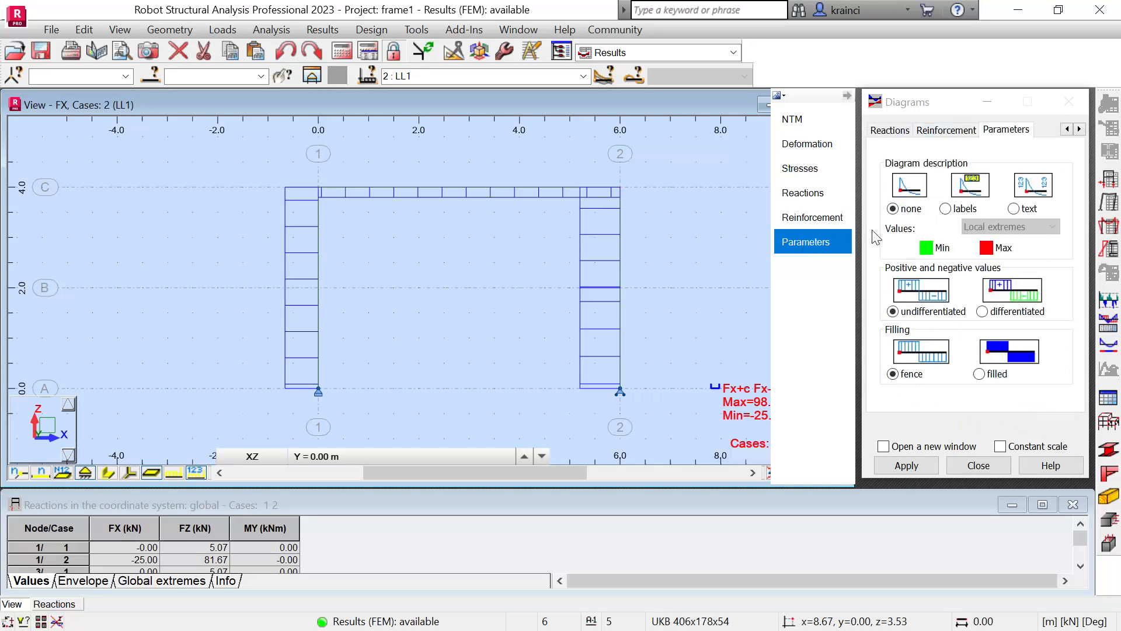
click(946, 209)
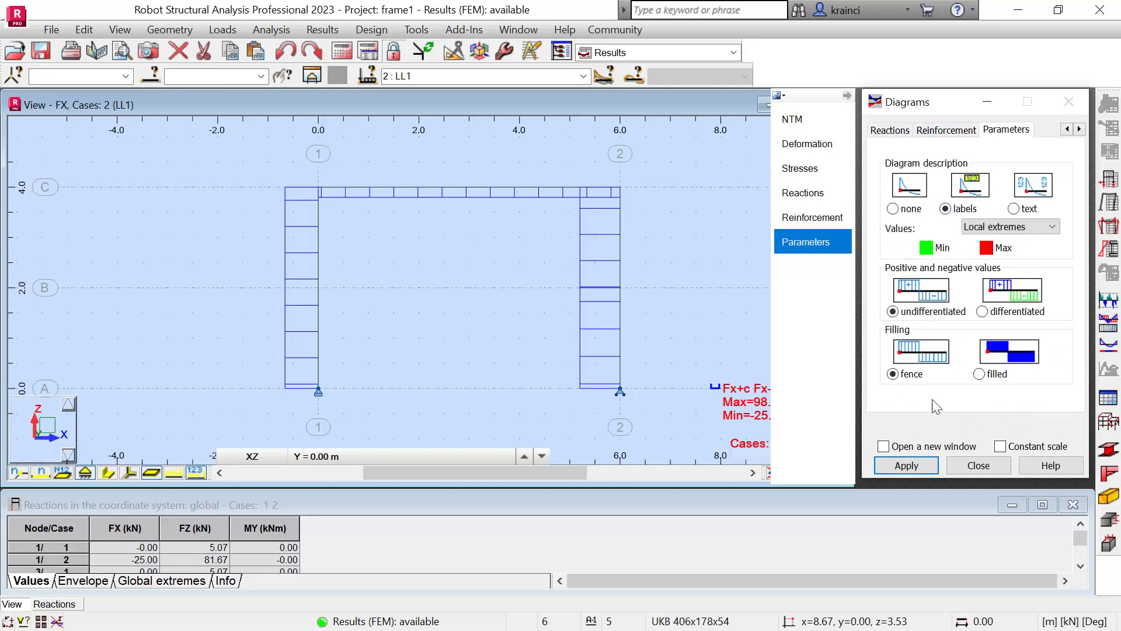
click(915, 466)
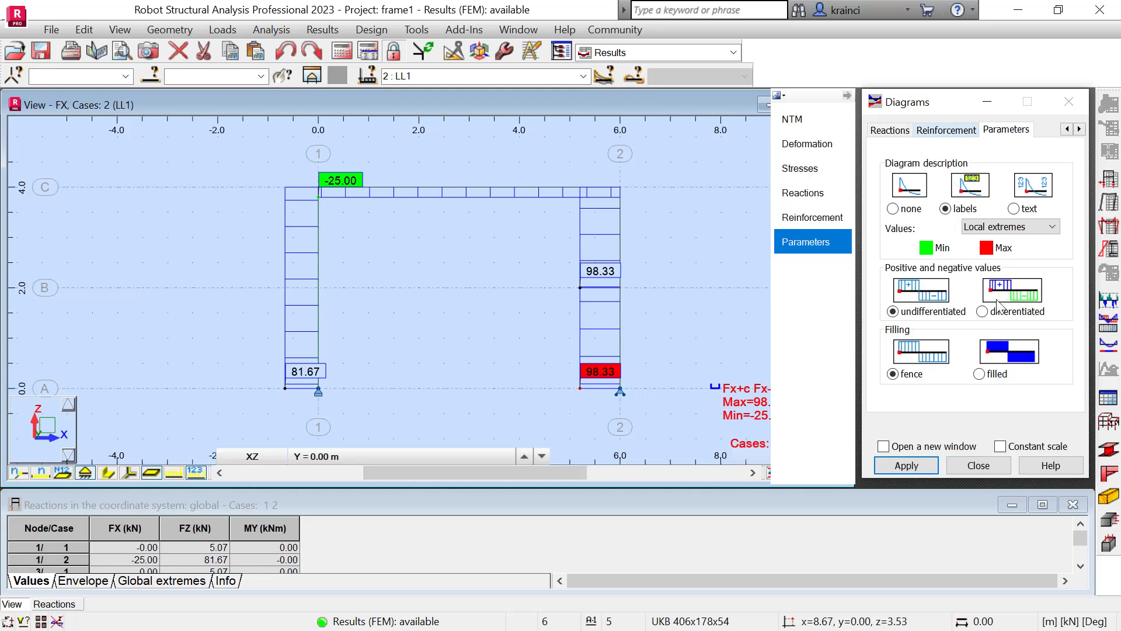
click(982, 312)
click(923, 465)
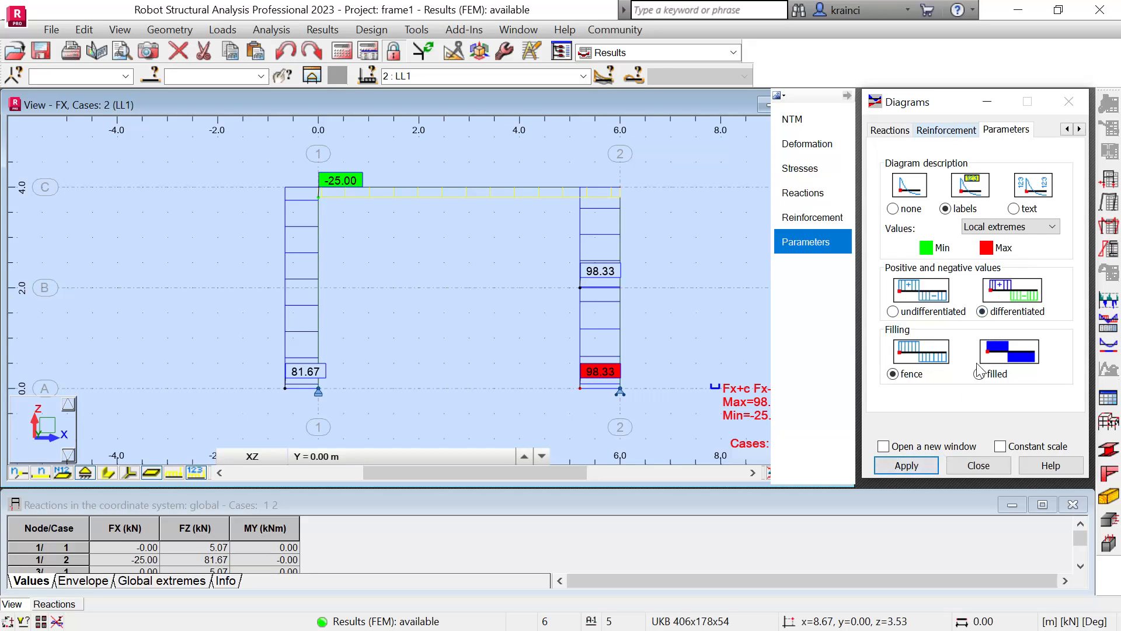
click(979, 373)
click(923, 465)
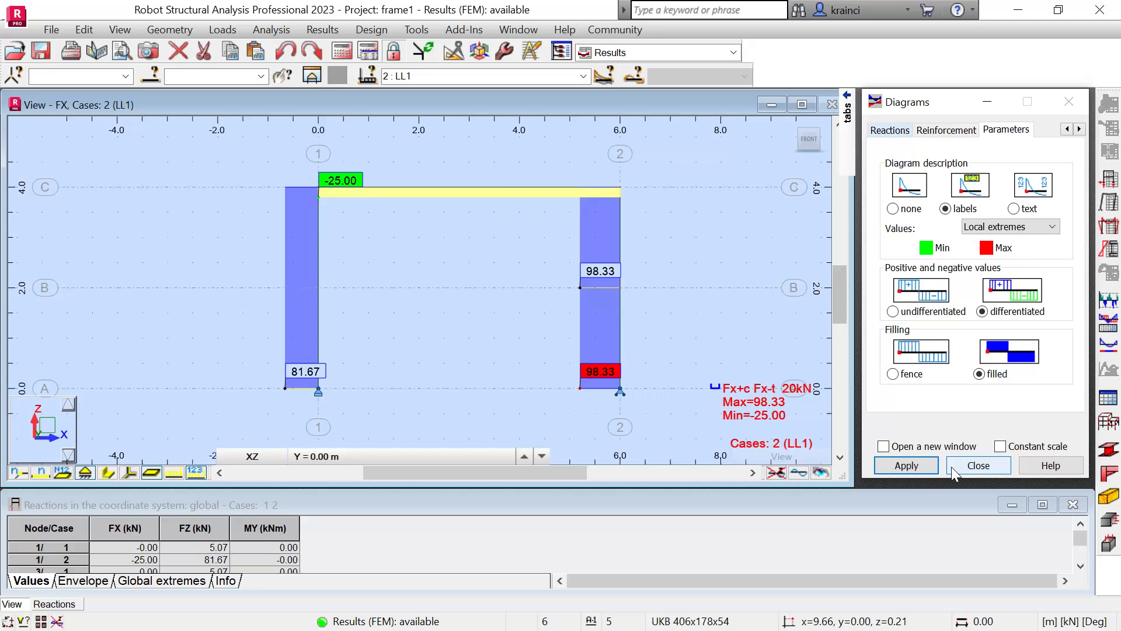
Step: Replace the Fx force diagram with the Fz force diagram for load case LL1
mouse_move(853, 136)
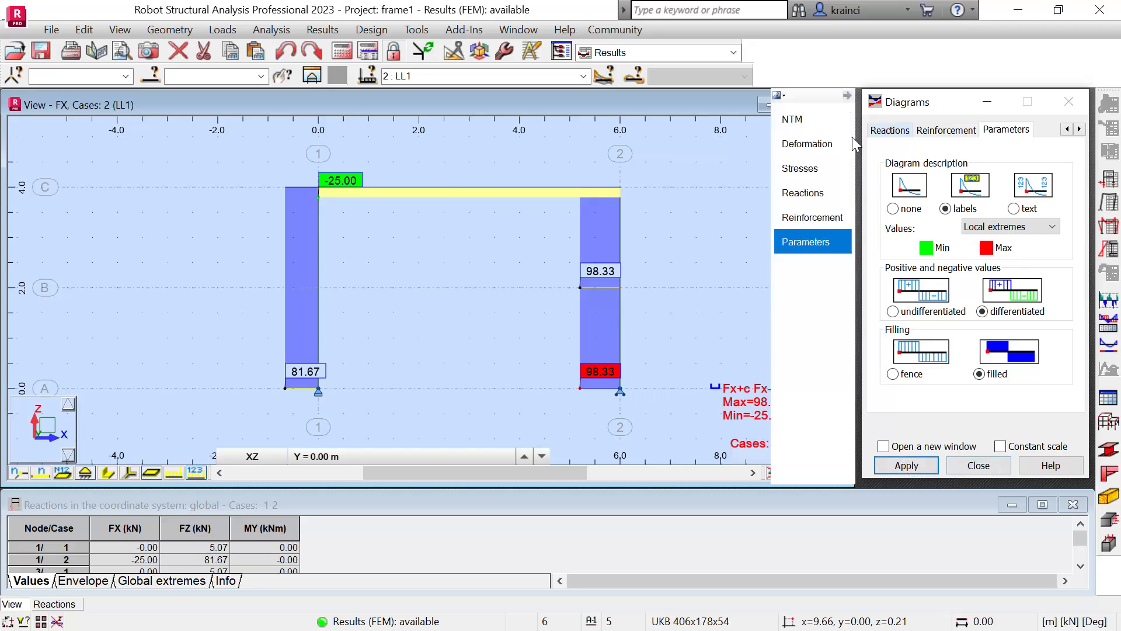
click(801, 120)
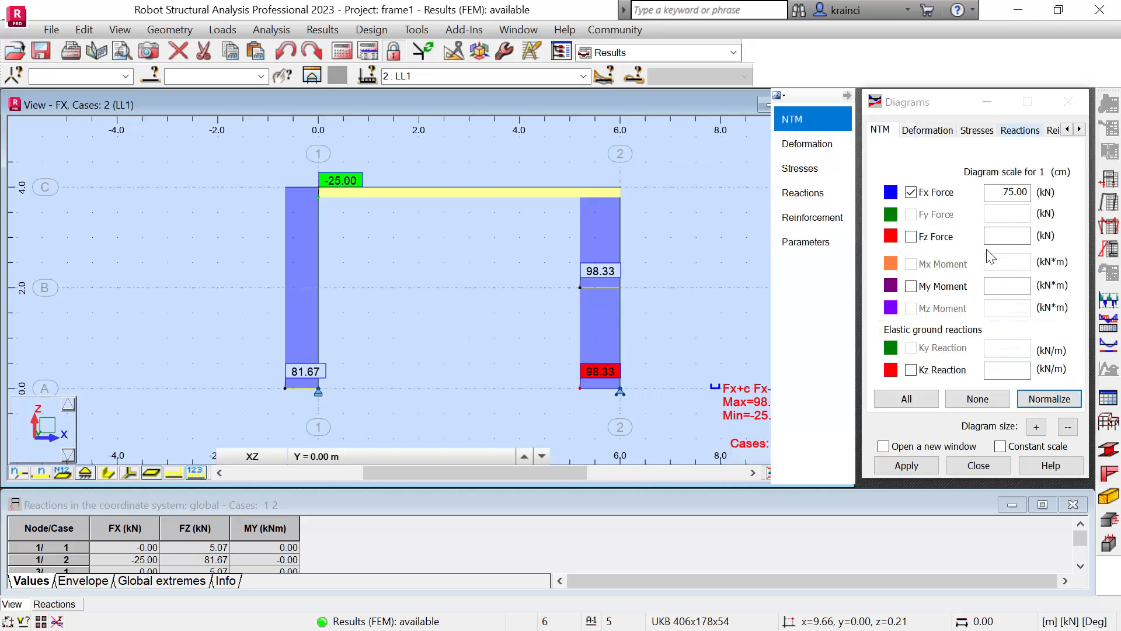
click(911, 192)
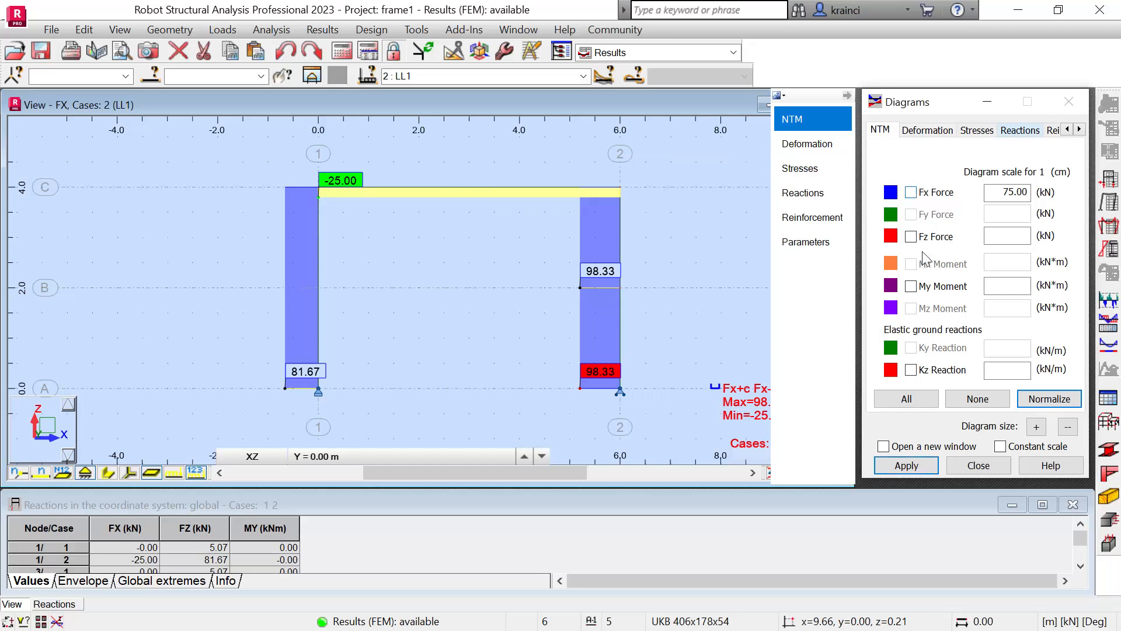
click(908, 465)
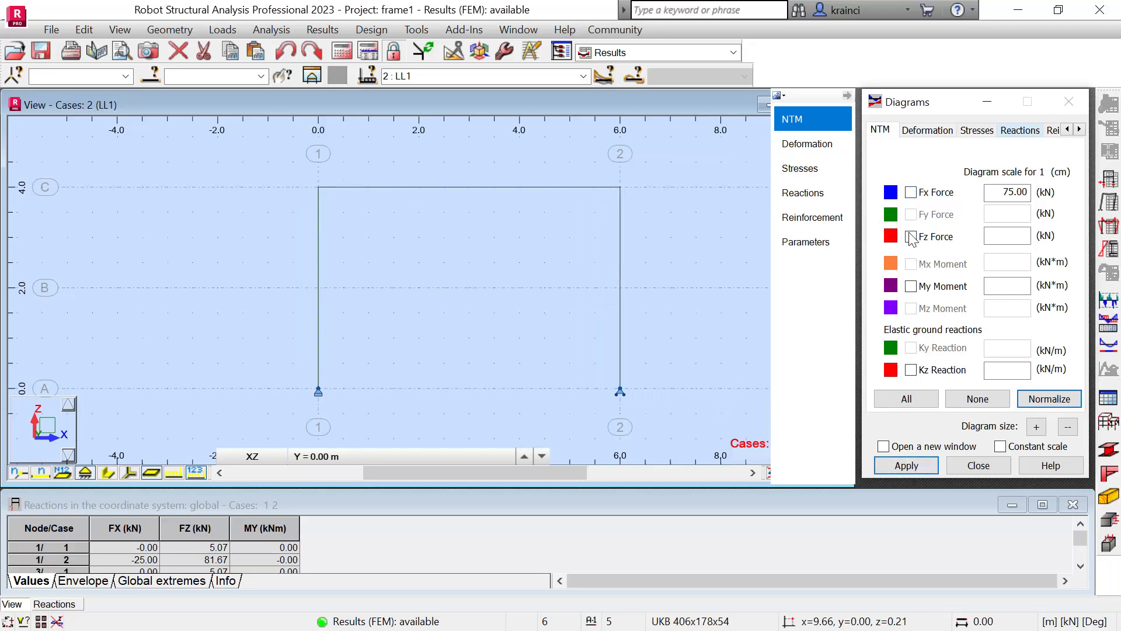
click(907, 465)
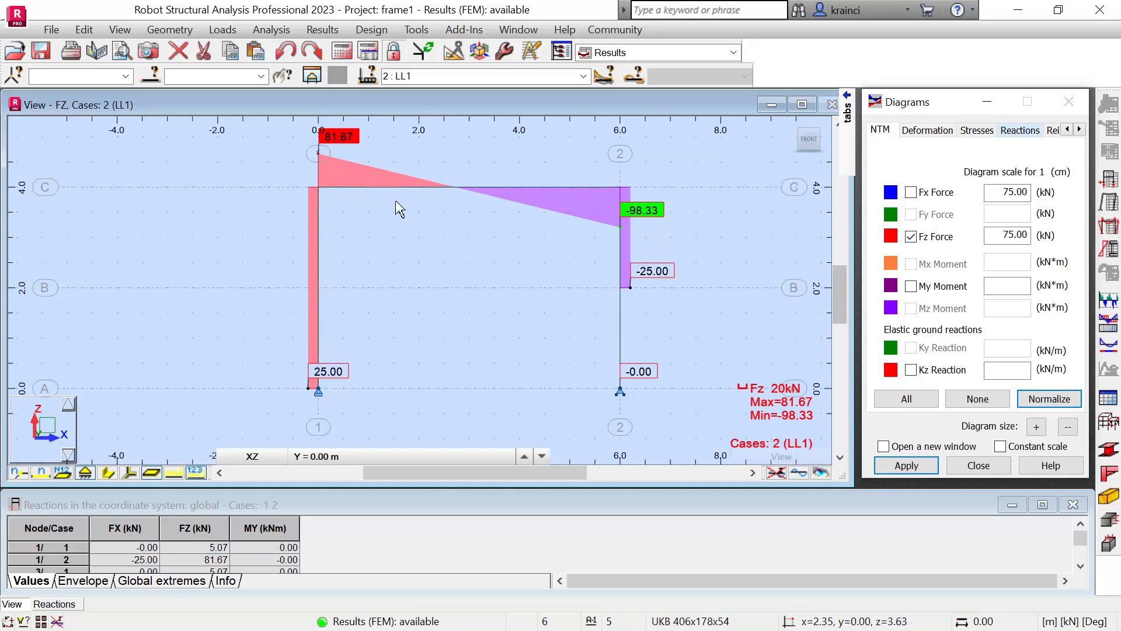
mouse_move(847, 143)
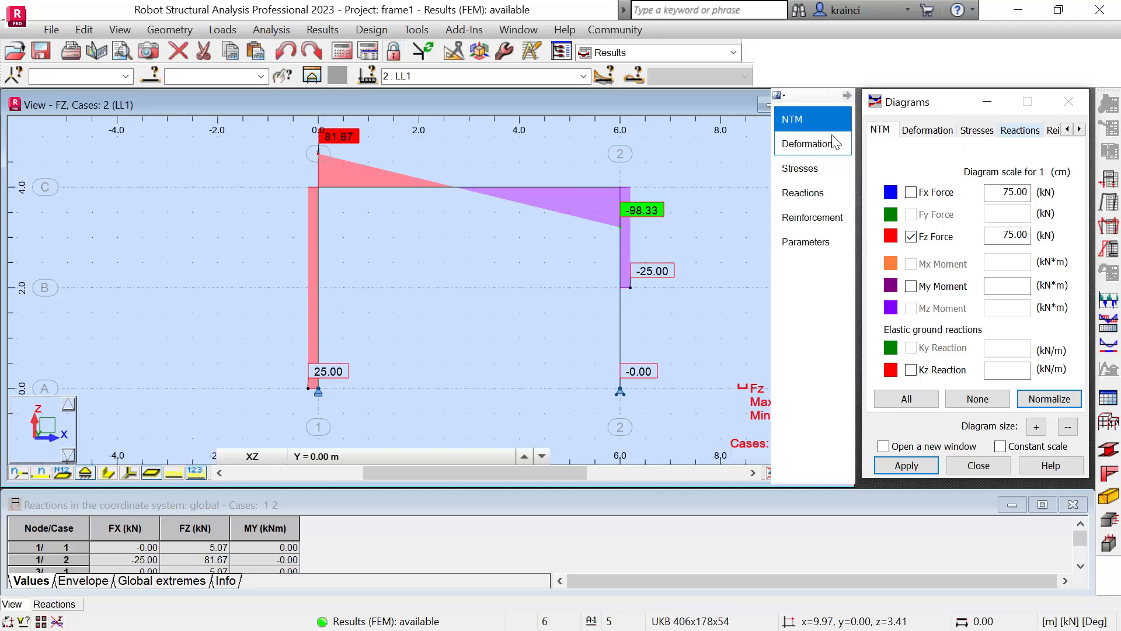
Step: Set the positive and negative values of the diagrams to undifferentiated and apply it to the Fz diagram
click(800, 244)
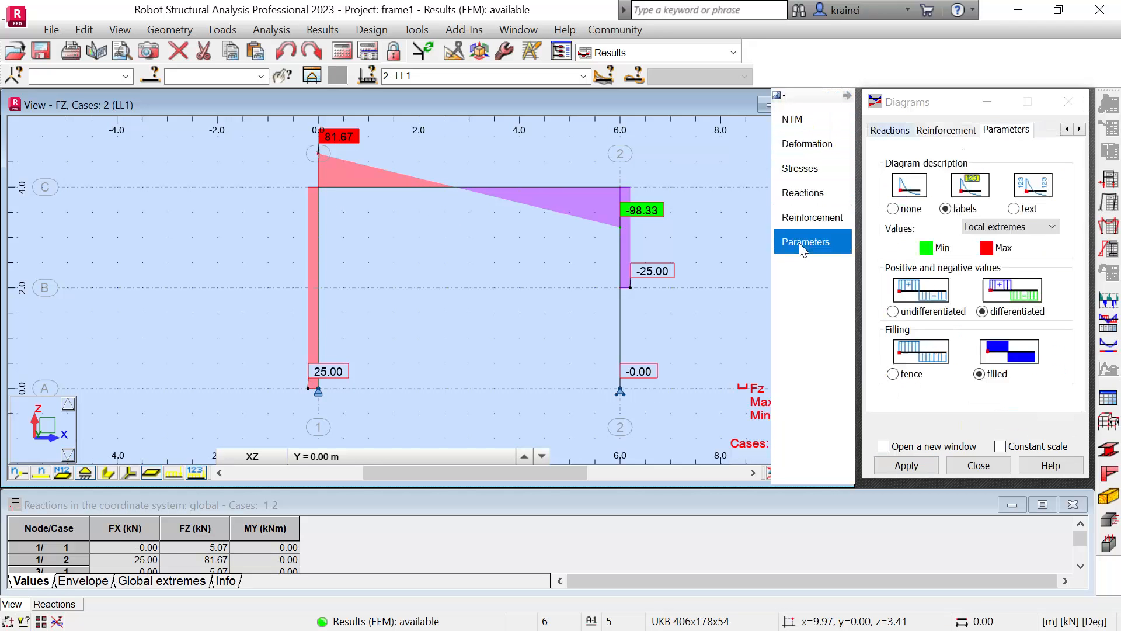
click(986, 316)
click(931, 319)
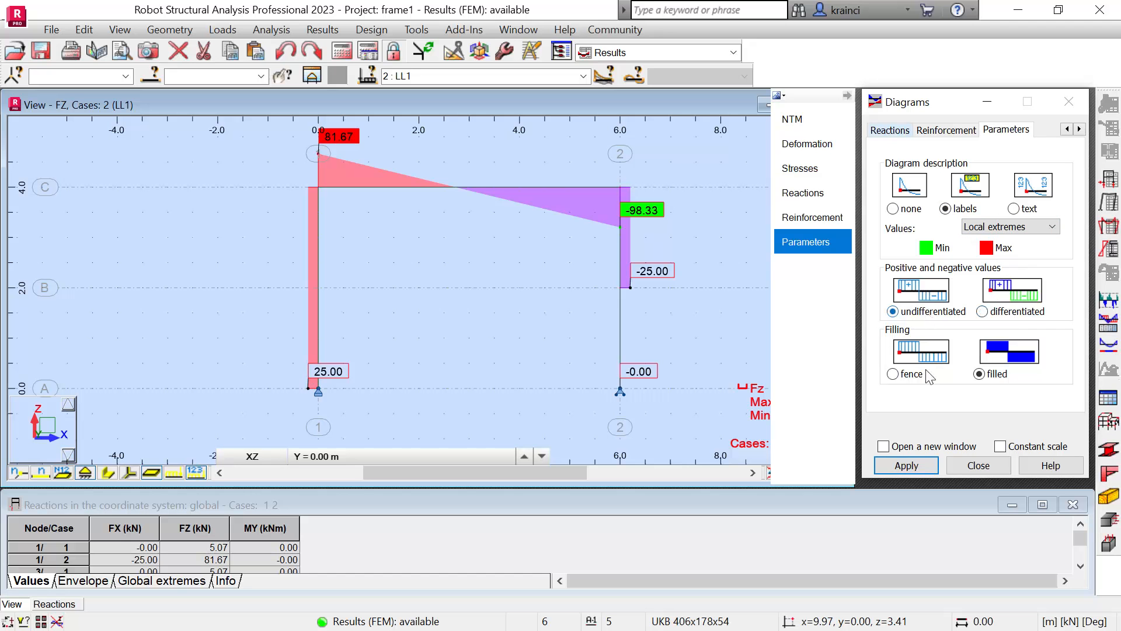
click(908, 465)
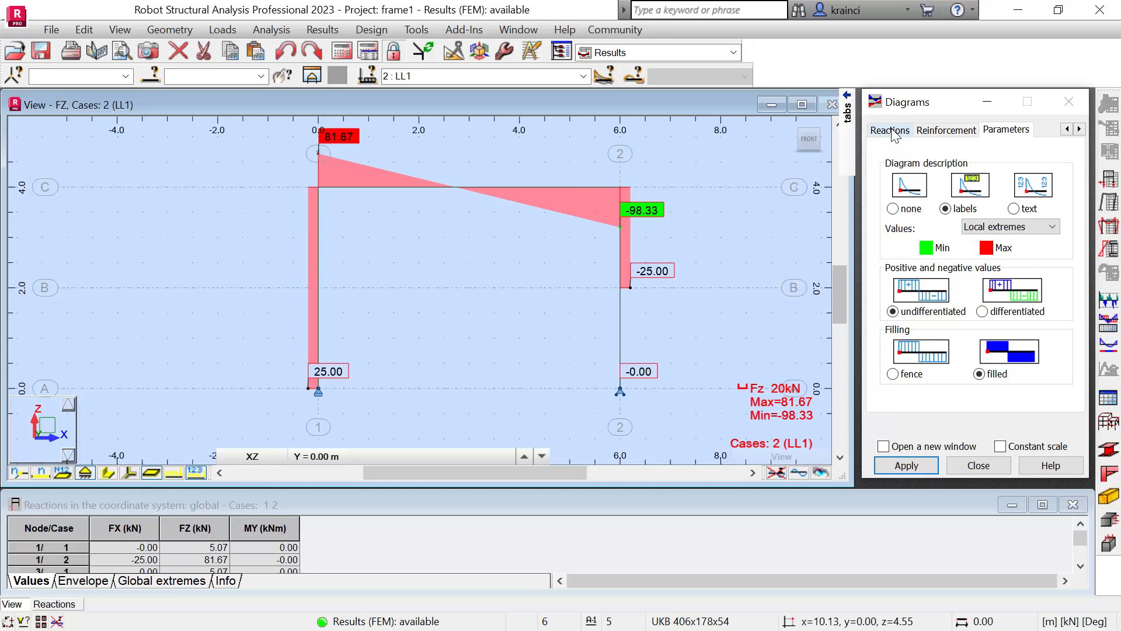
Step: Replace the Fz force diagram with the My moment diagram for load case LL1
click(818, 117)
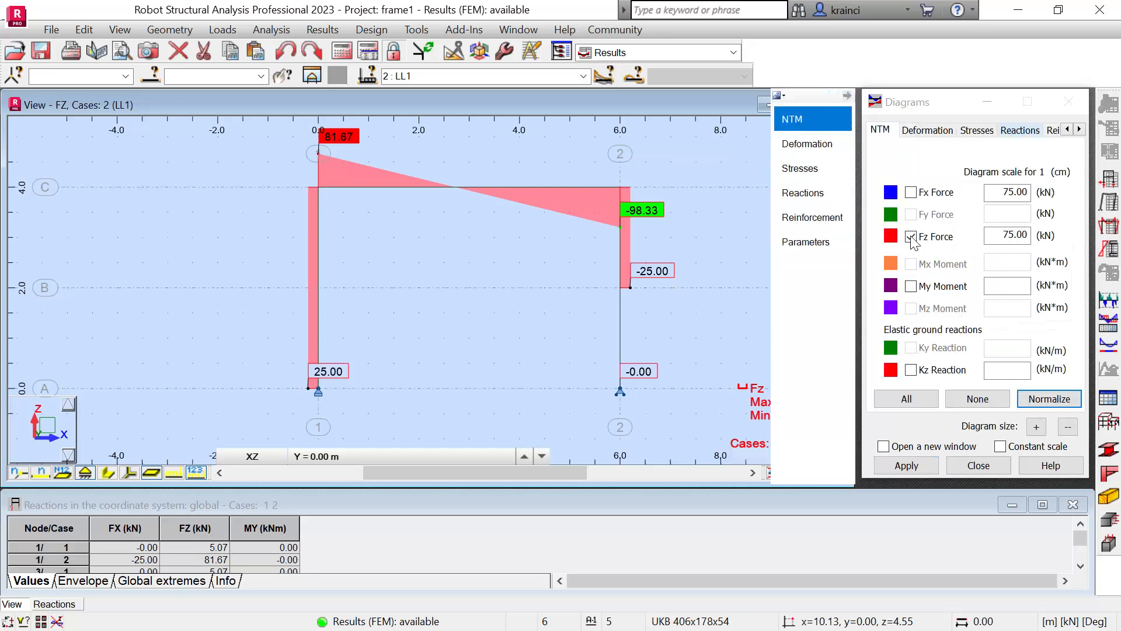
click(911, 287)
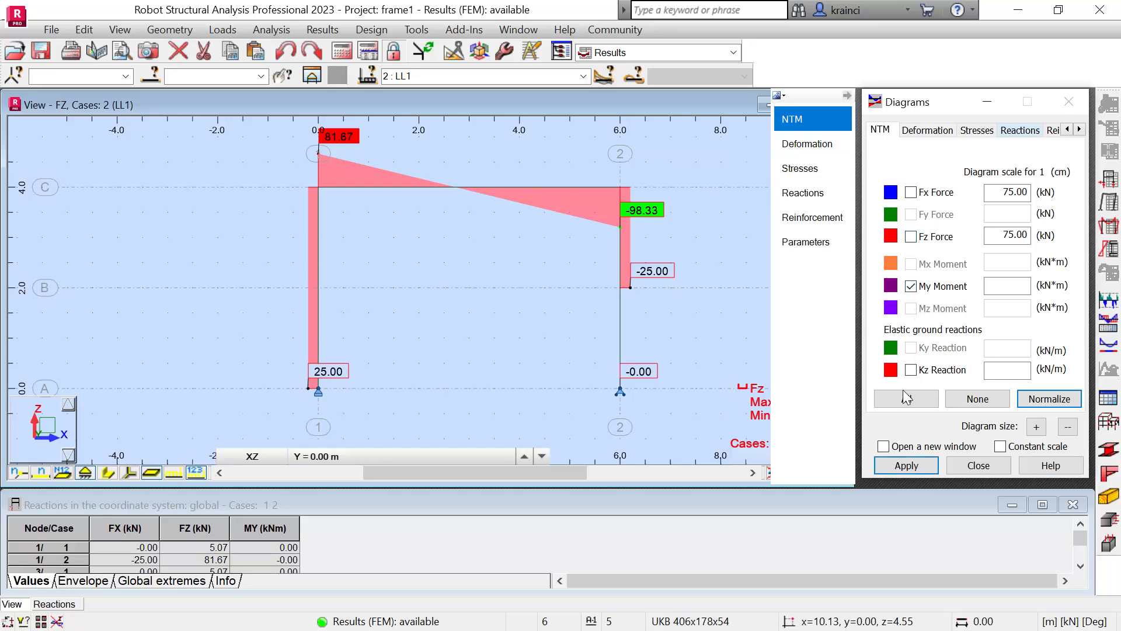
click(910, 465)
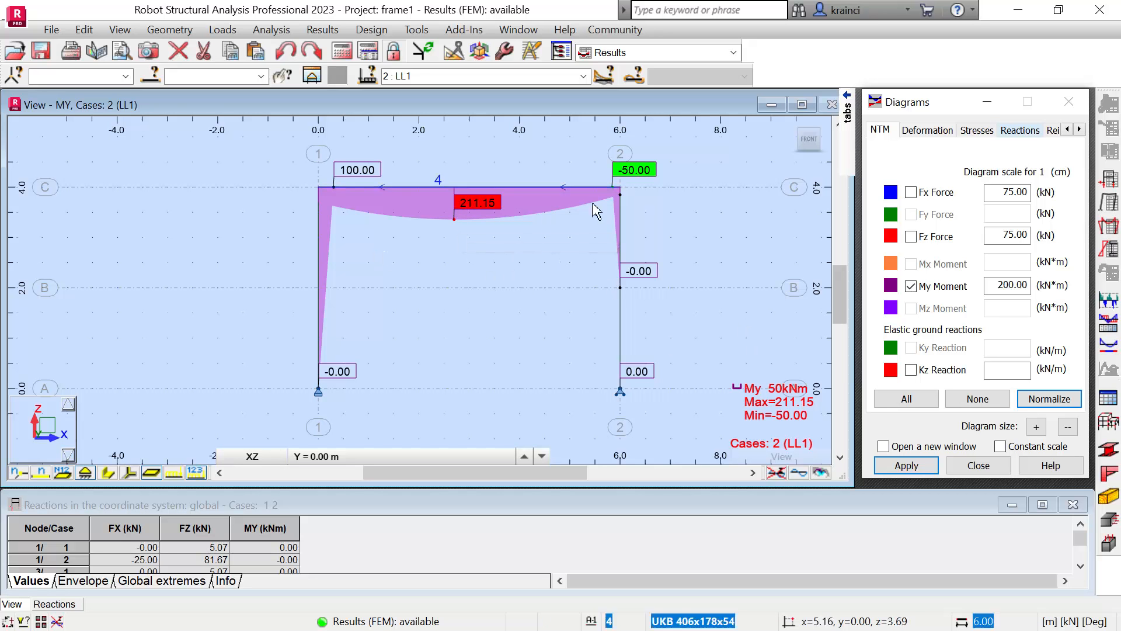
Step: Clear the My moment diagram and display nodal displacements U together with the exact deformation for members under LL1
click(911, 286)
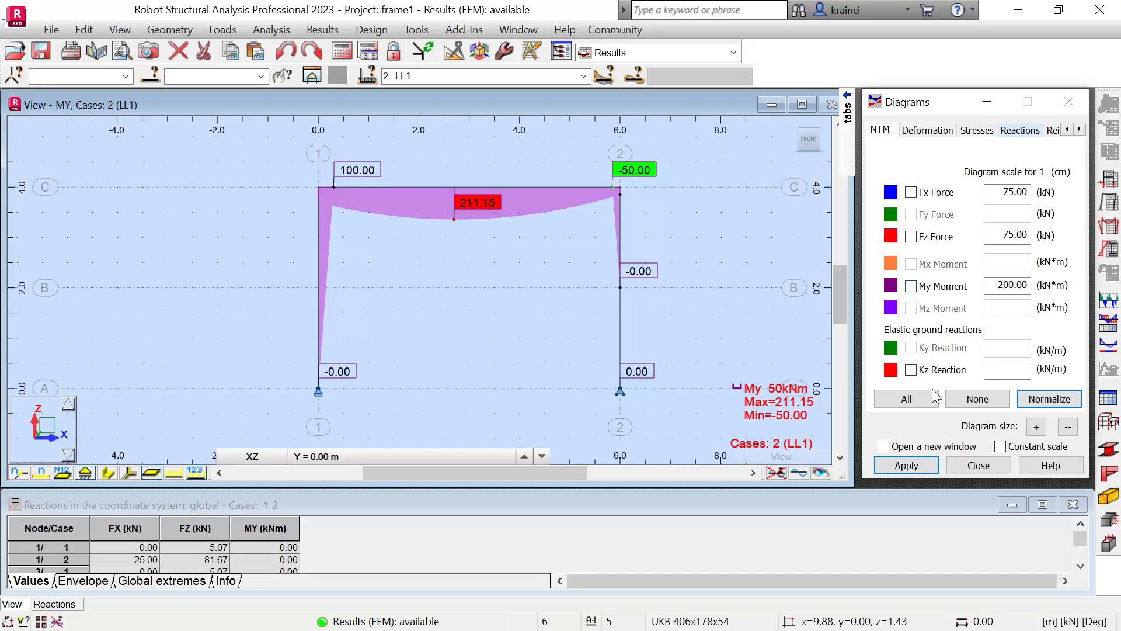
click(911, 466)
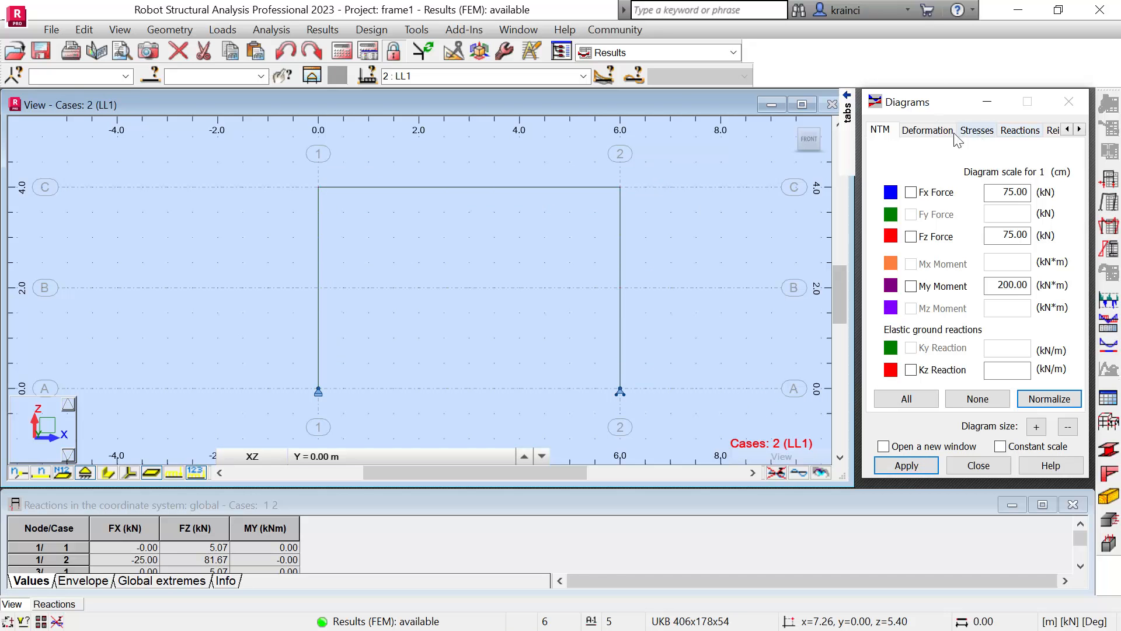
click(925, 131)
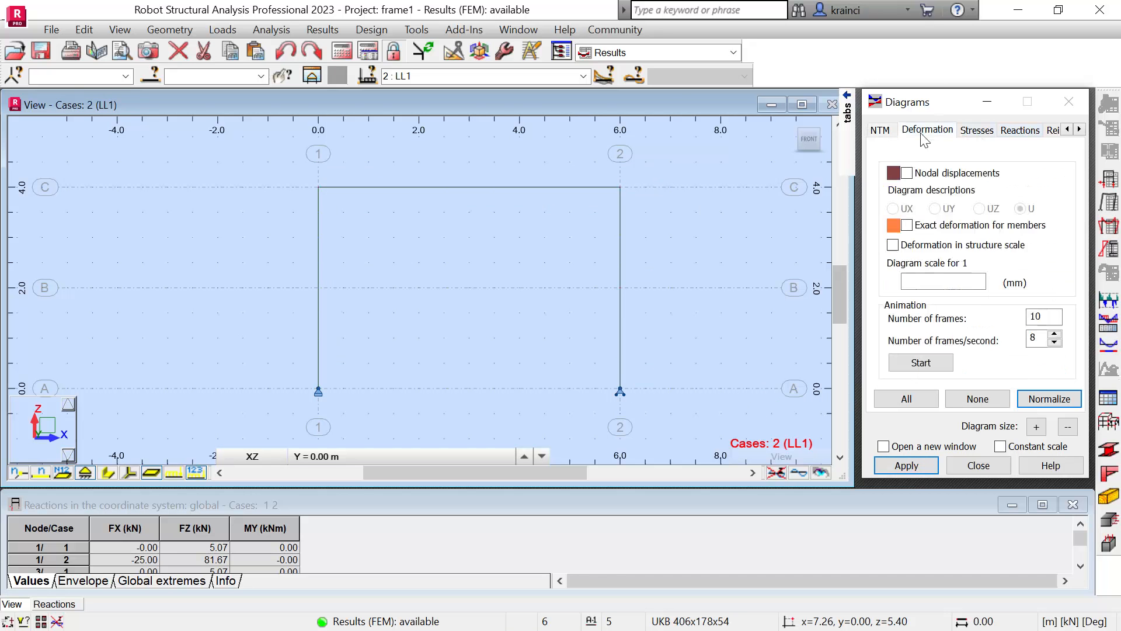
click(906, 173)
click(894, 225)
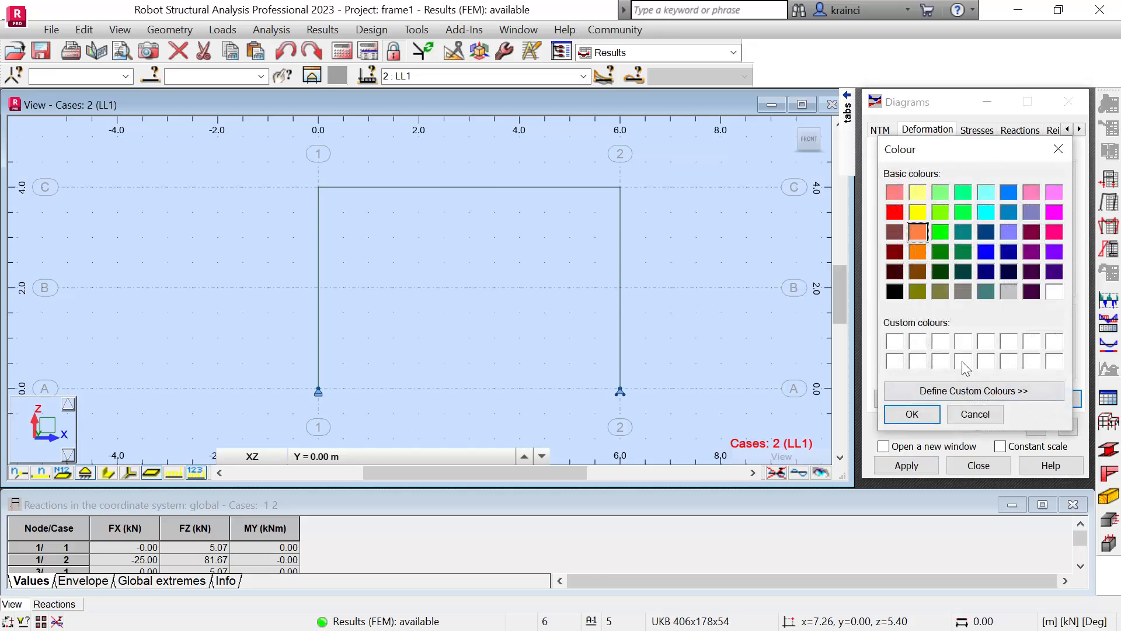
click(974, 414)
click(906, 226)
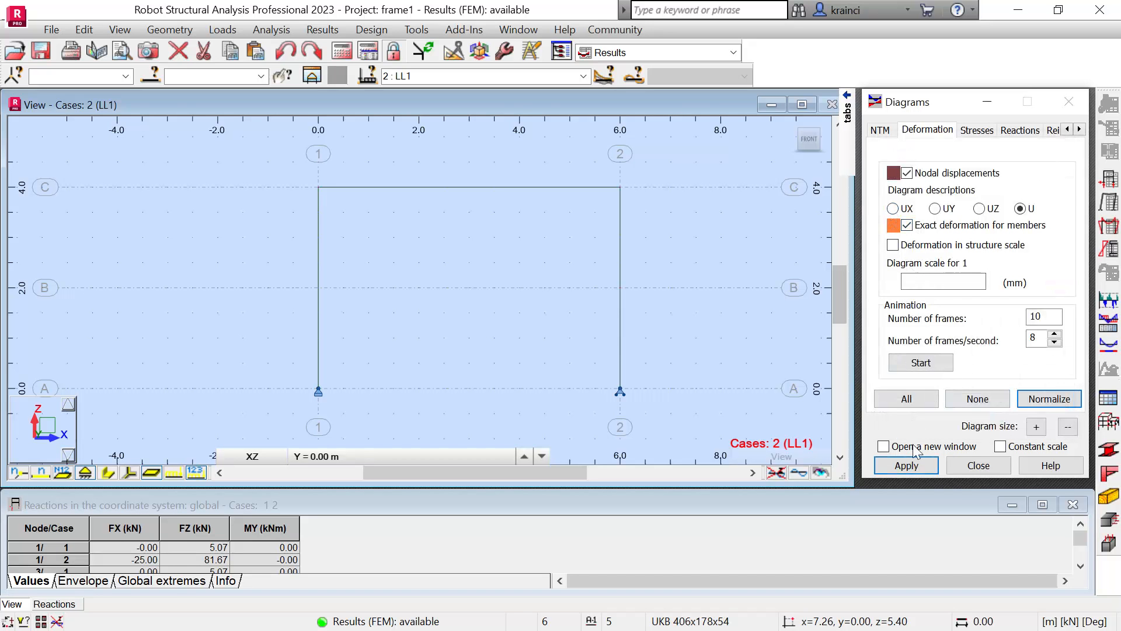
click(906, 465)
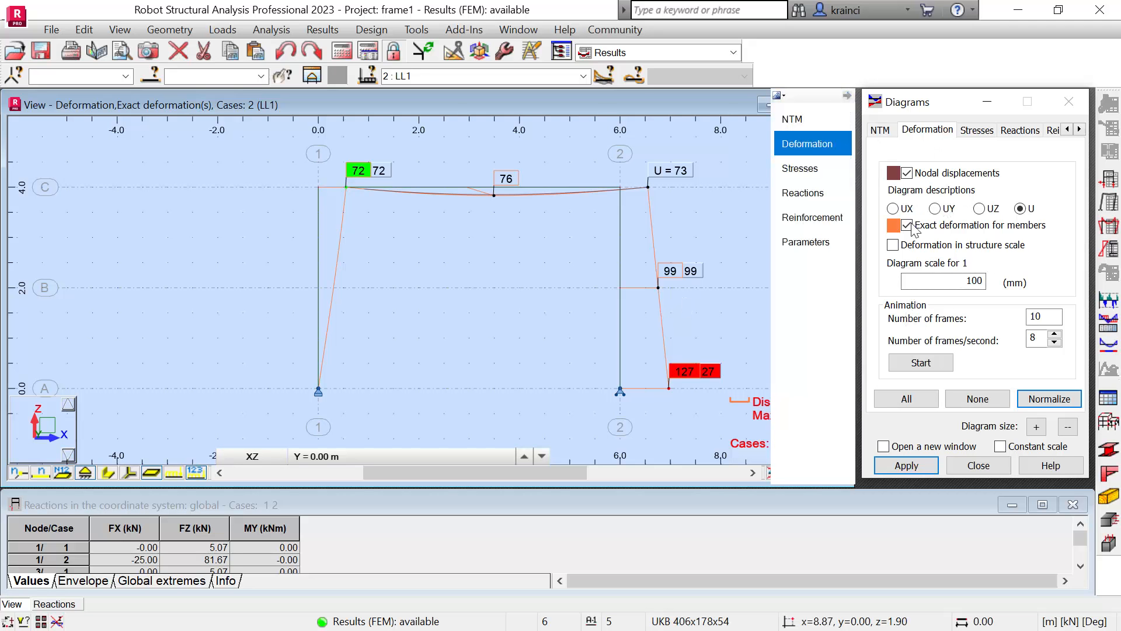
Step: Clear both deformation displays and show the axial stress Fx/AX diagram for load case LL1
click(907, 173)
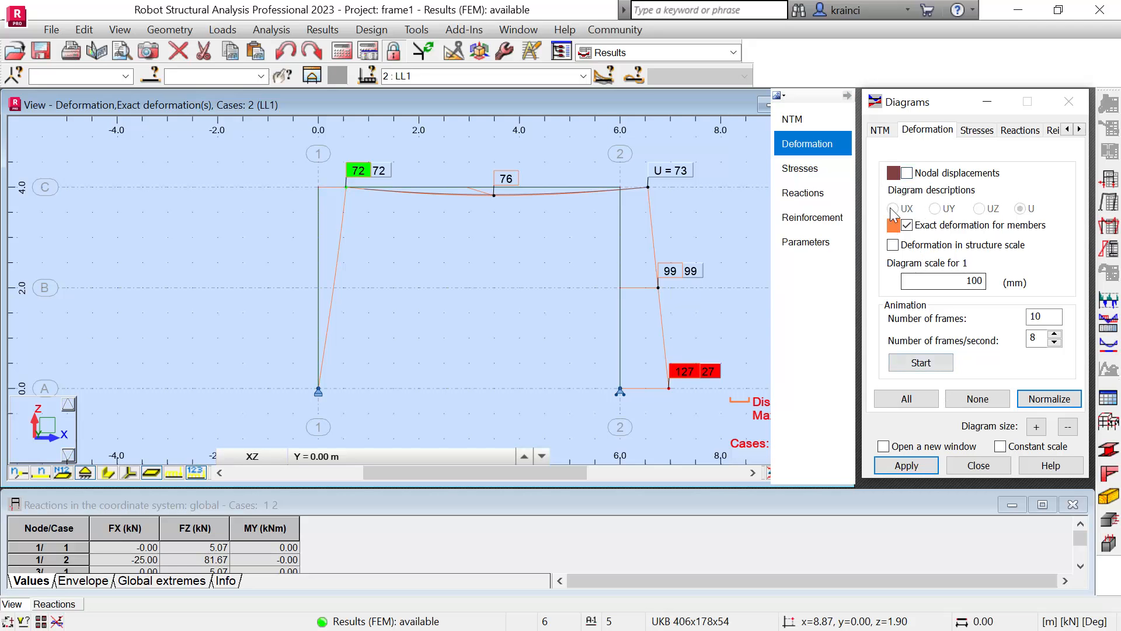
click(907, 225)
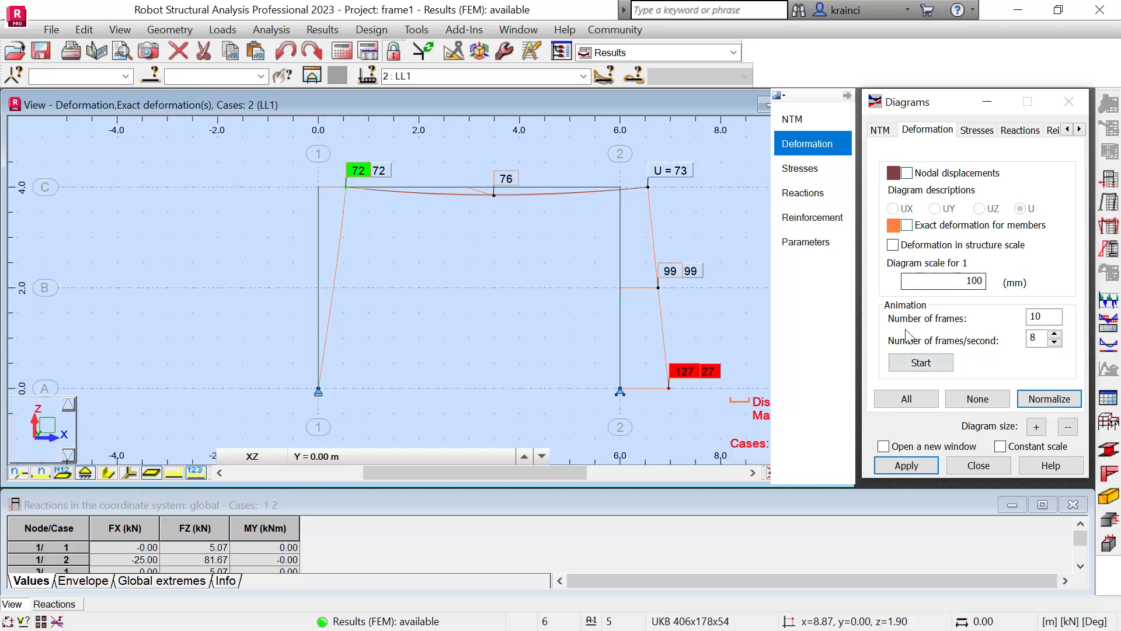
click(908, 467)
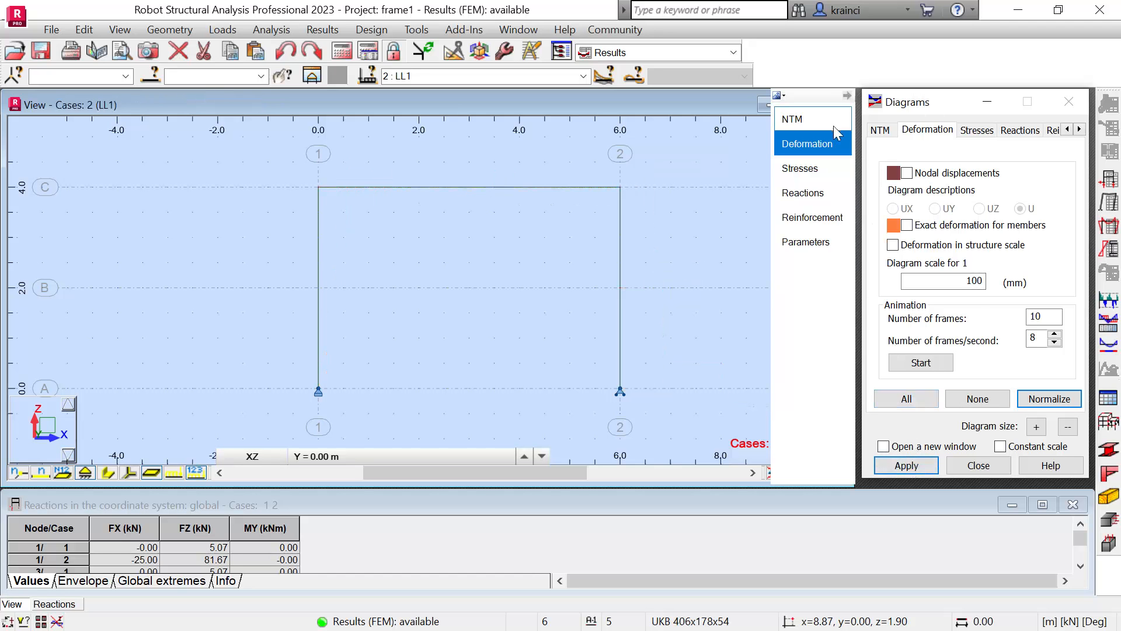
click(964, 131)
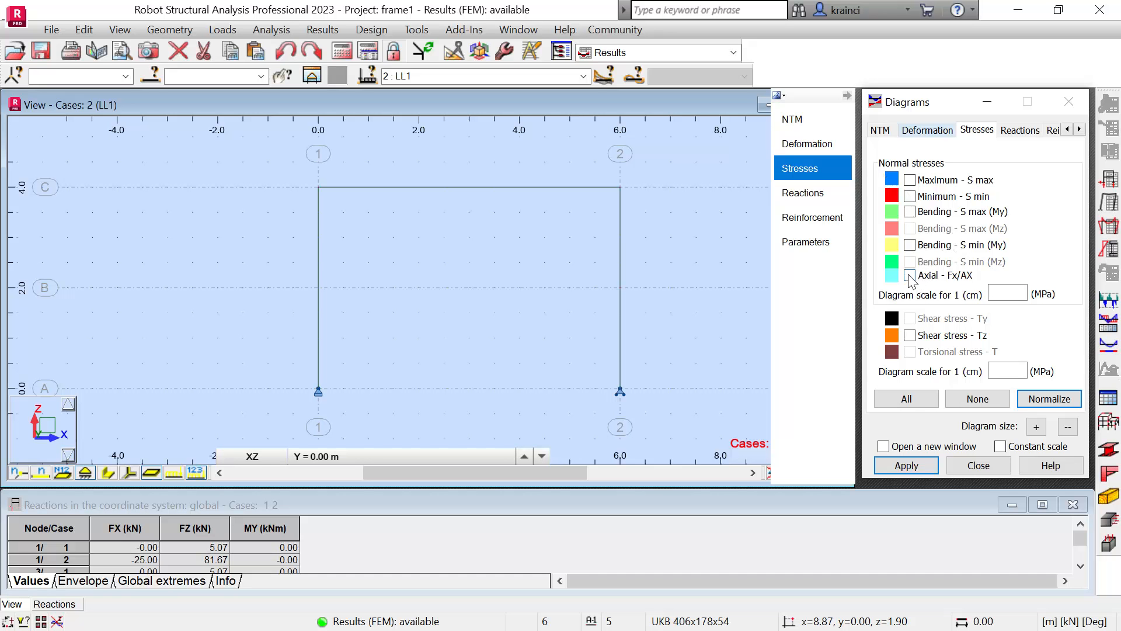
click(905, 465)
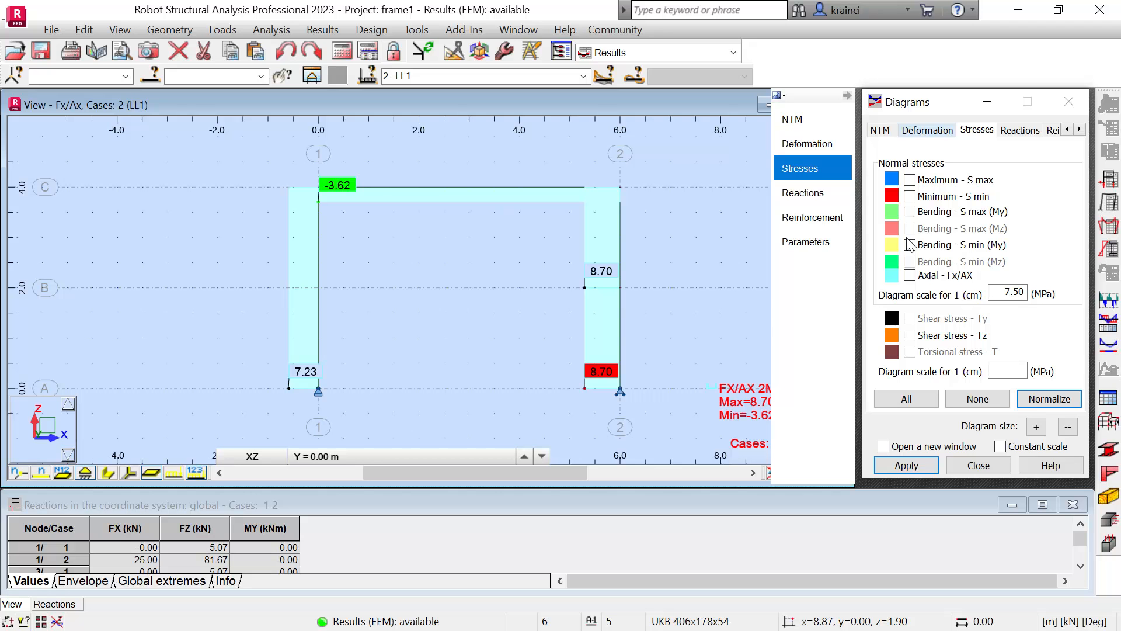
Step: Replace the axial stress diagram with the bending stress S min (My) diagram and normalize its scale
click(910, 246)
click(907, 466)
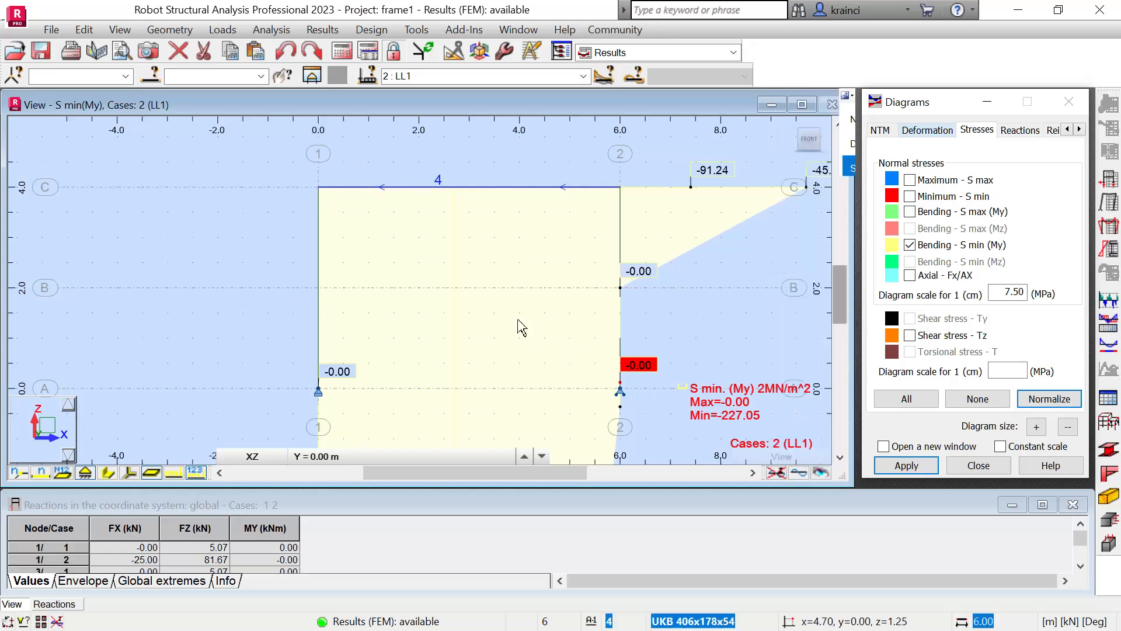
click(1068, 402)
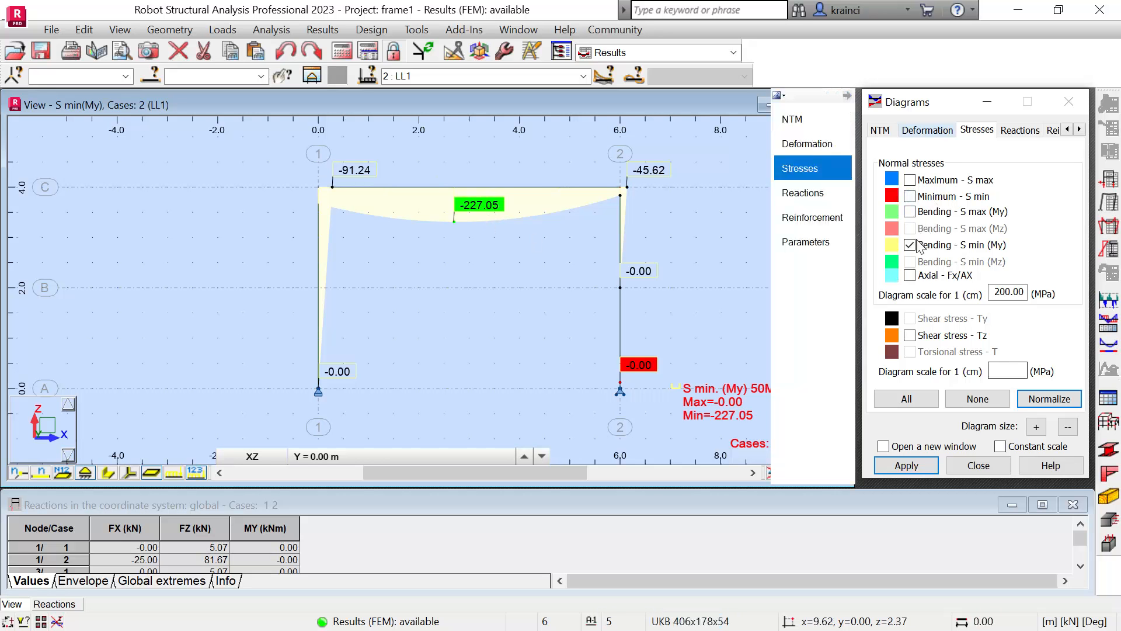
Step: Replace the bending stress diagram with the minimum normal stress S min diagram for load case LL1
click(909, 181)
click(910, 196)
click(909, 180)
click(911, 465)
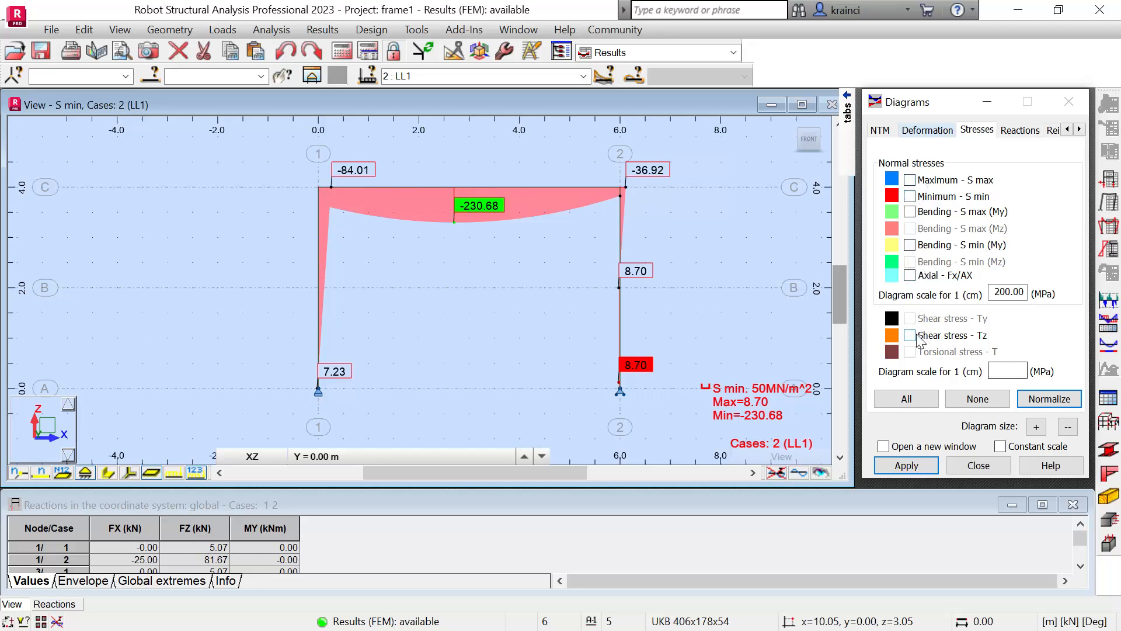
Step: Display the shear stress Tz diagram for load case LL1 in place of S min, and clear it after viewing
click(911, 465)
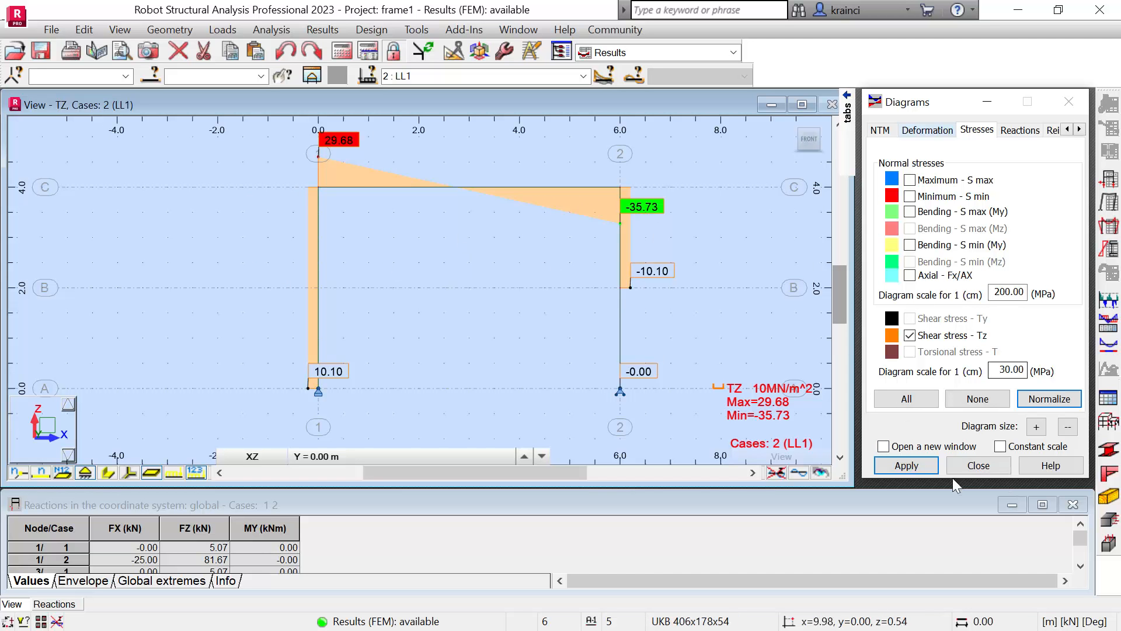
click(906, 466)
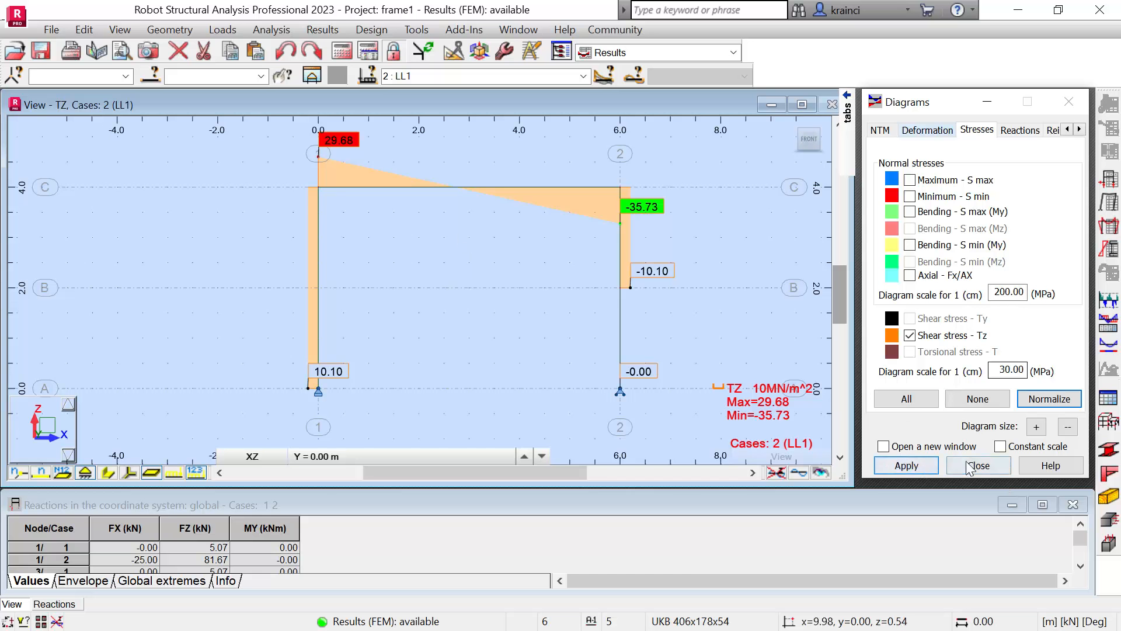
click(910, 337)
click(906, 466)
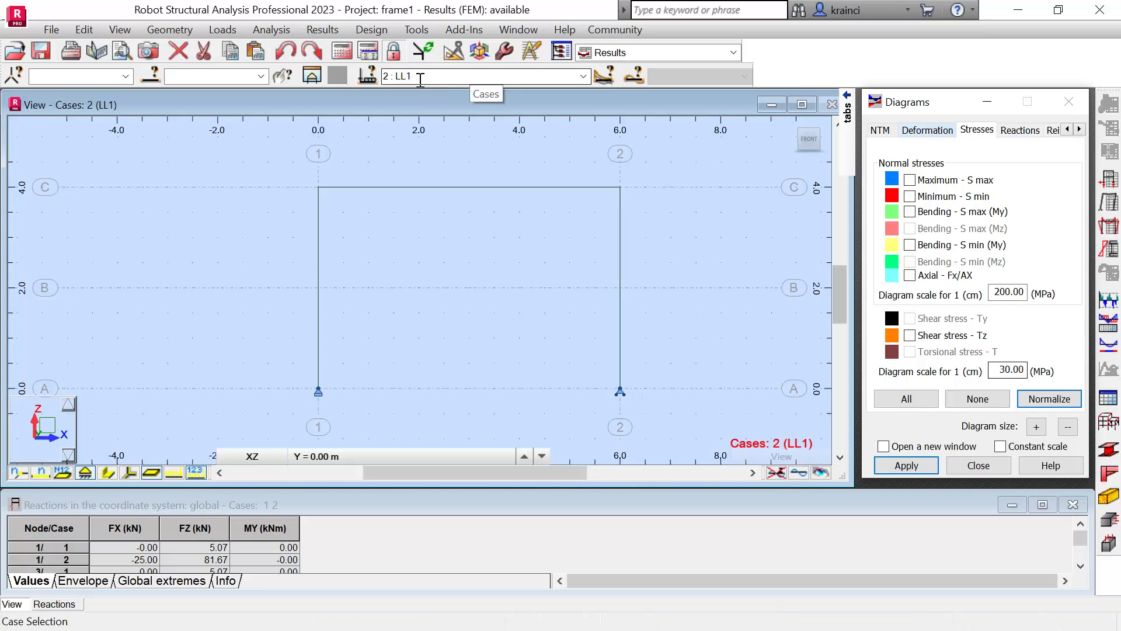
Step: Switch to the Stress Analysis - members layout and show the bar numbers on the frame view
click(613, 52)
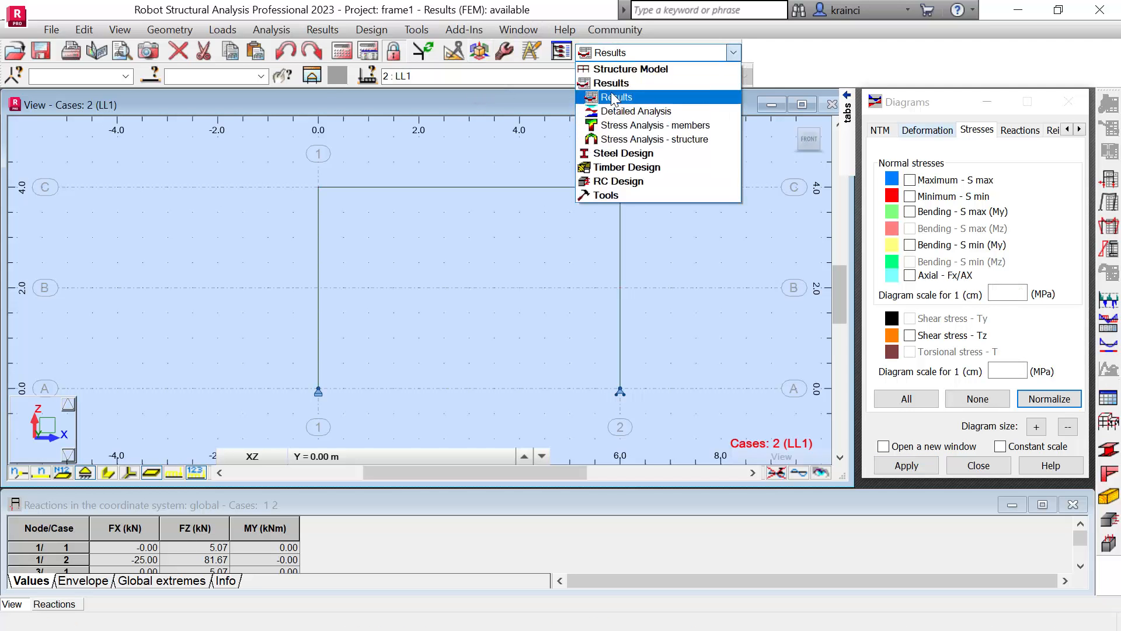
click(611, 125)
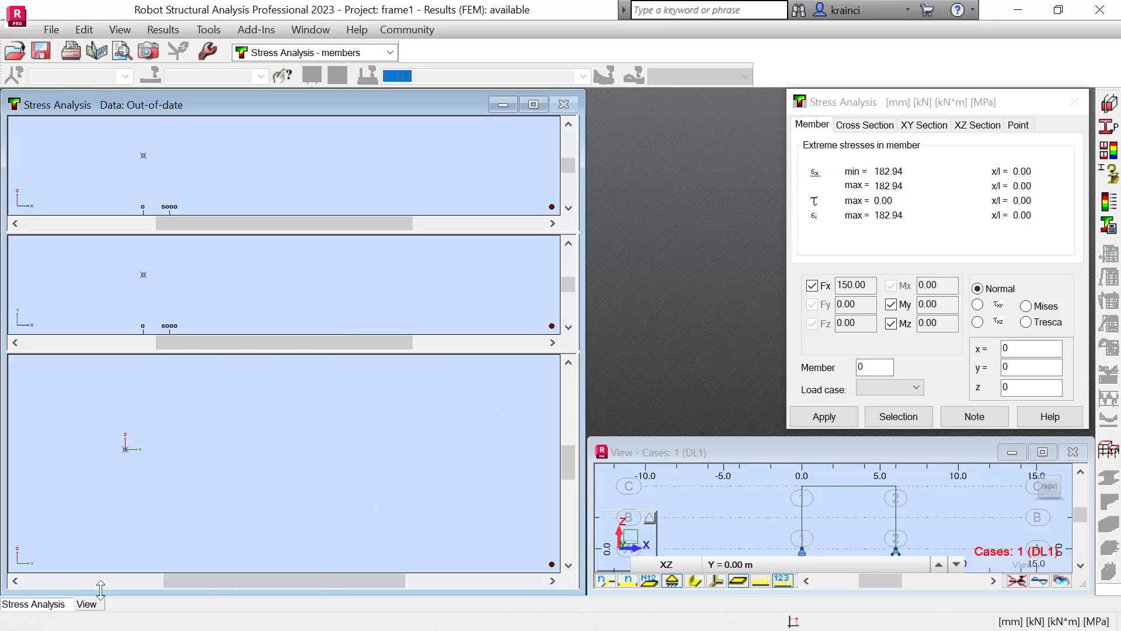
click(628, 581)
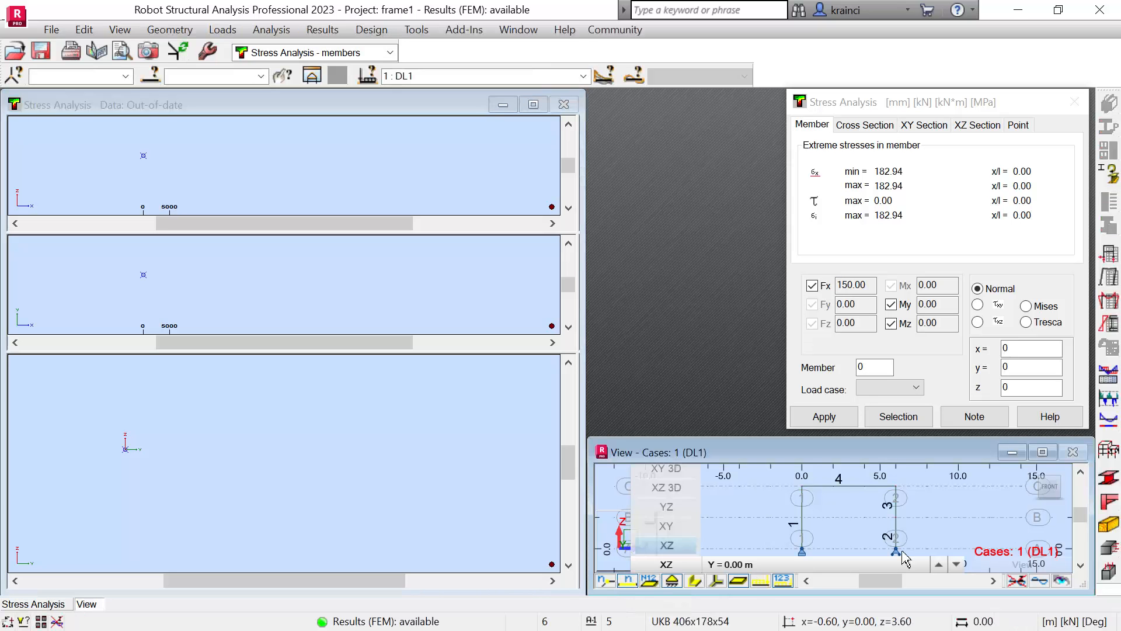
Step: Run the member stress analysis on member 4 for load case LL1
click(868, 366)
double_click(869, 366)
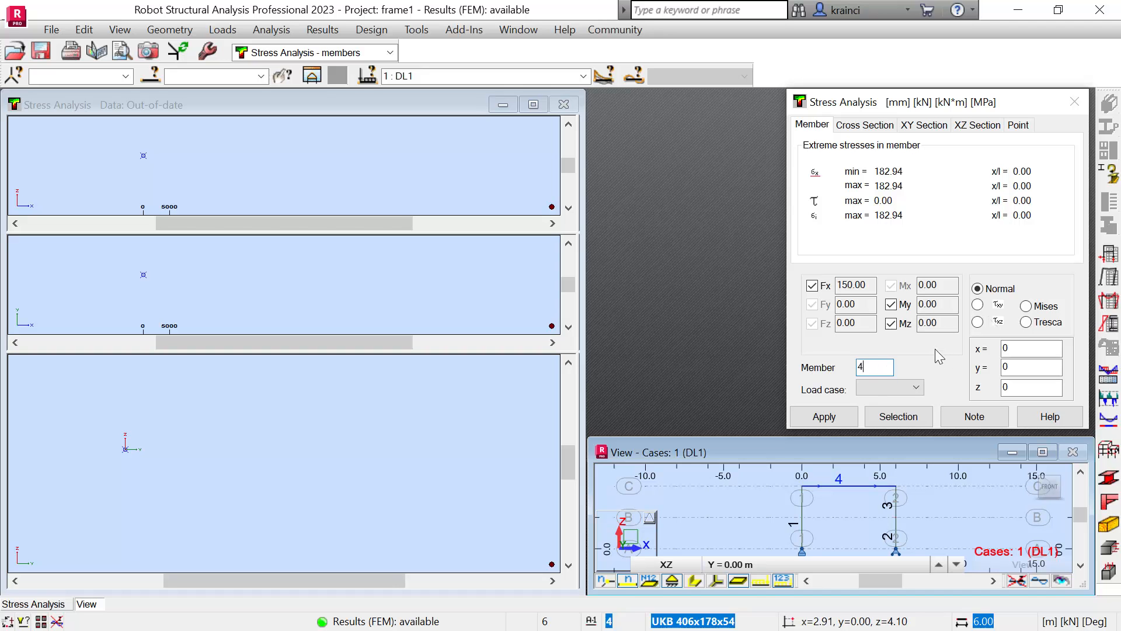
click(825, 418)
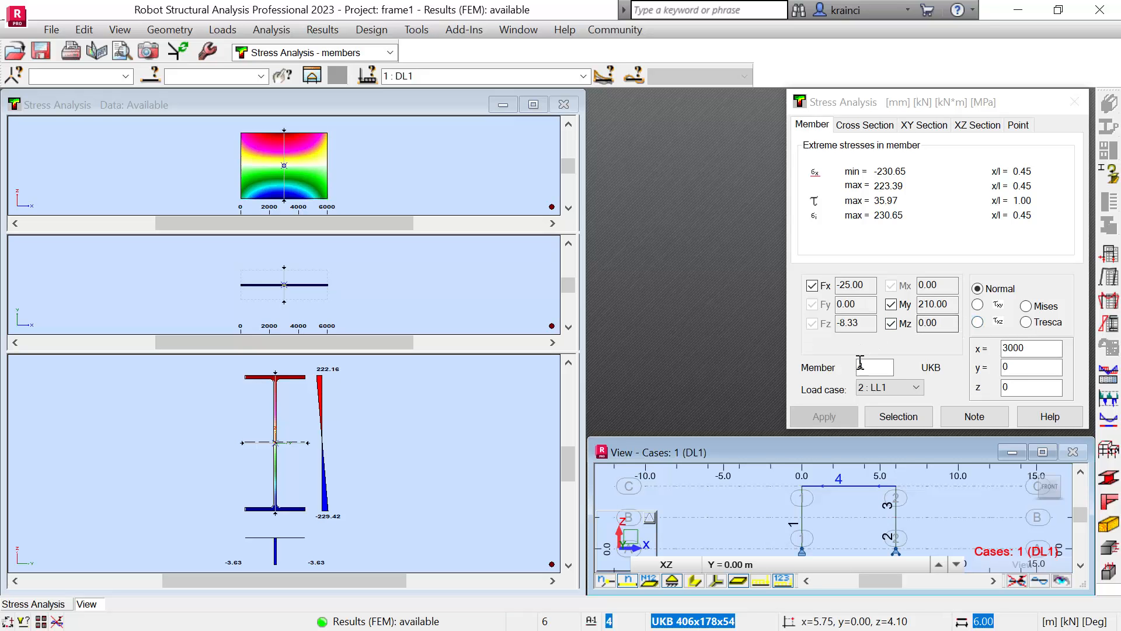
Step: Set the section position x on member 4 to 2300 mm and recalculate its stresses
click(1025, 346)
double_click(1024, 347)
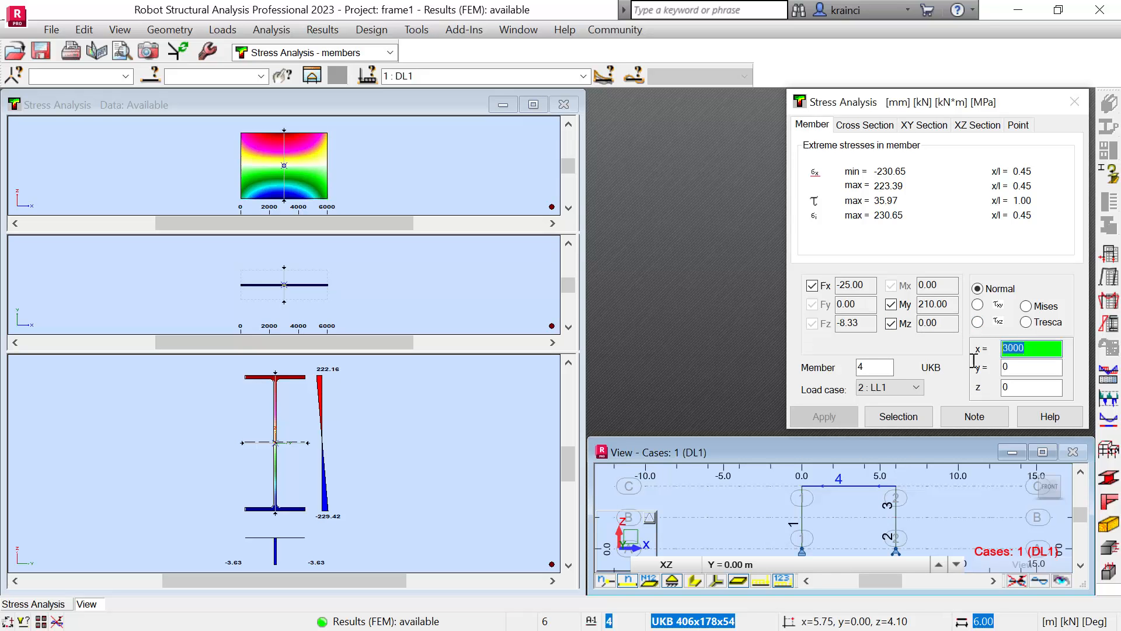
text(23)
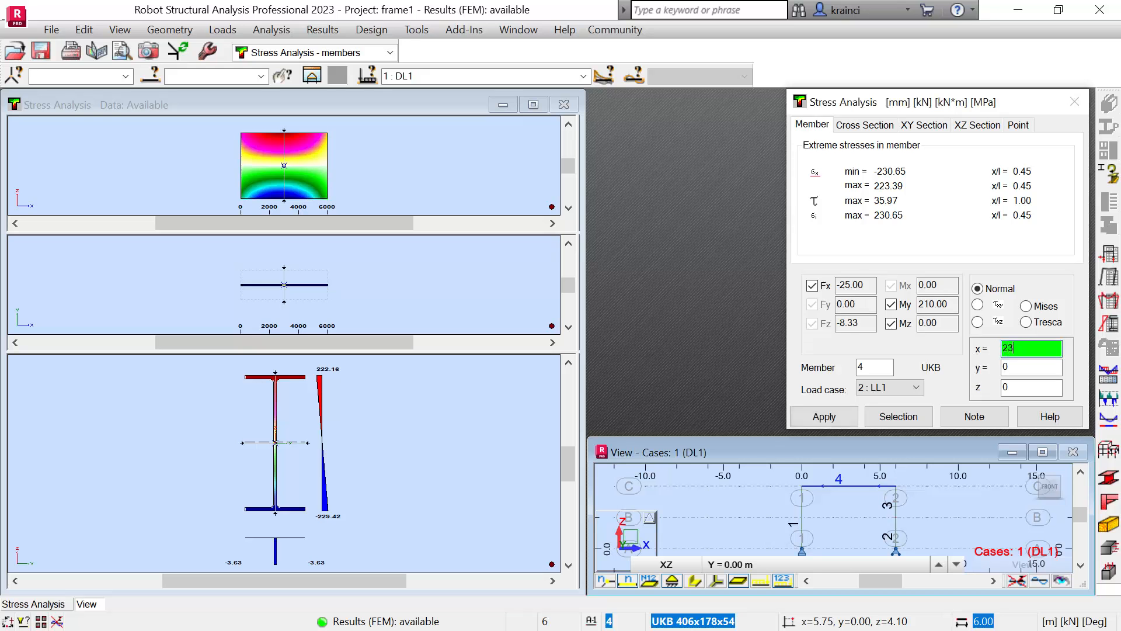
text(00)
click(832, 416)
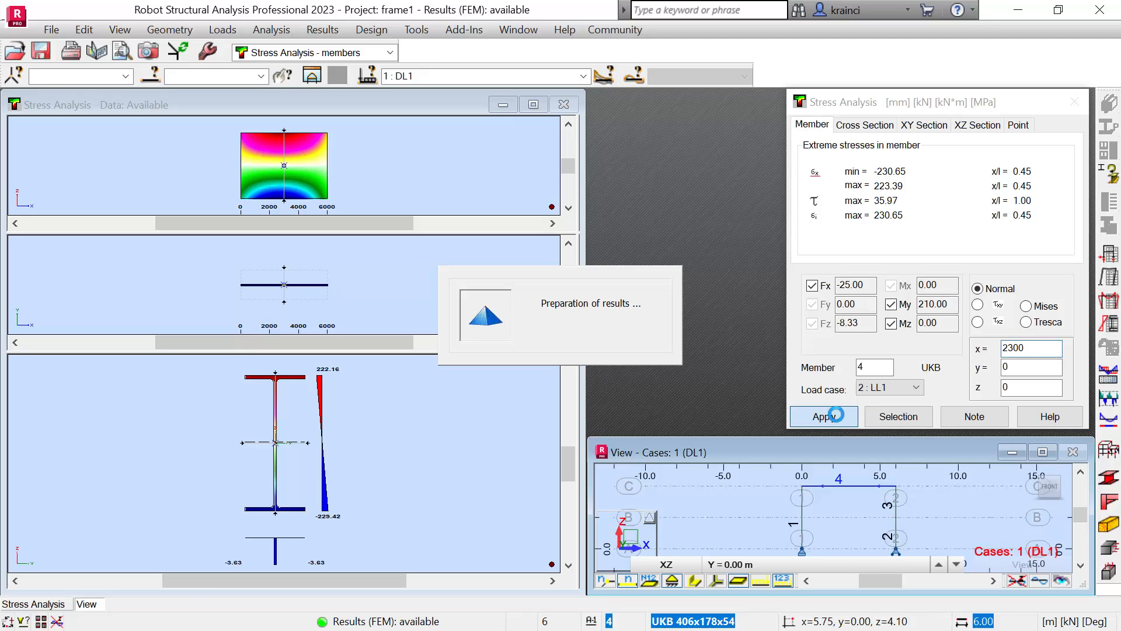